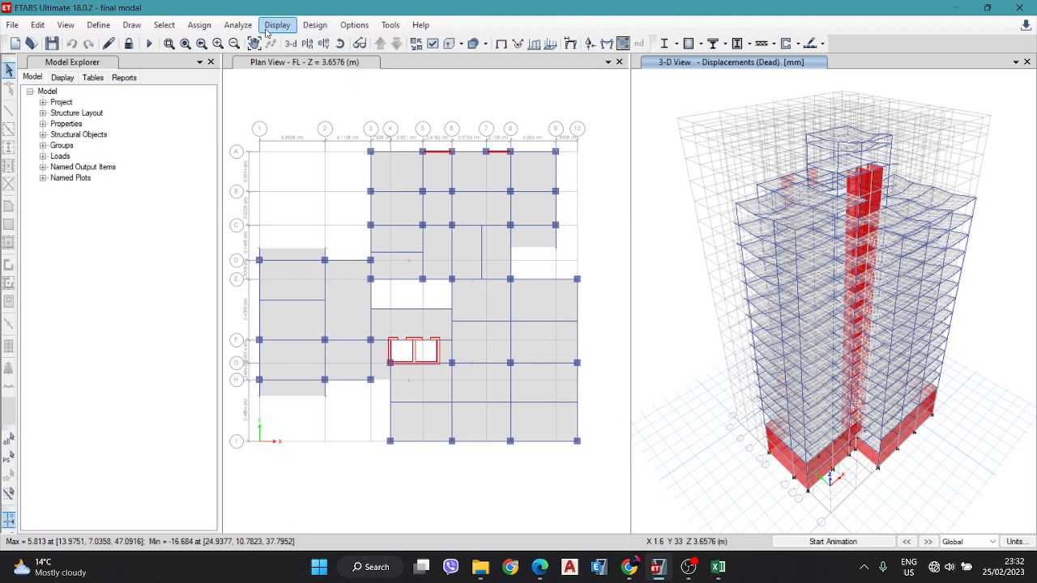
- Display the Centers Of Mass And Rigidity table from the structure output analysis results
{"action": "left_click", "coordinate": [279, 25]}
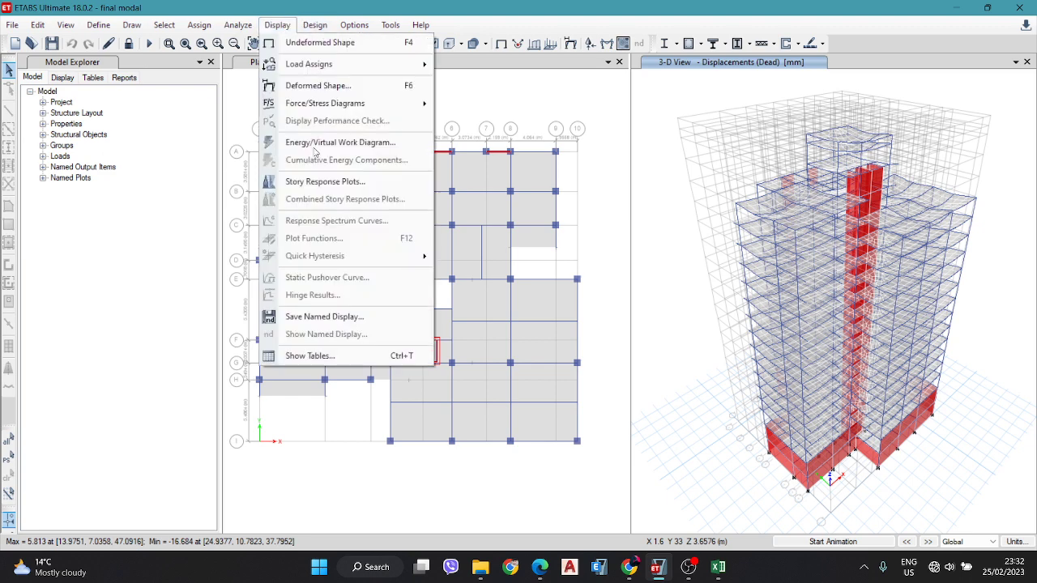
{"action": "left_click", "coordinate": [308, 356]}
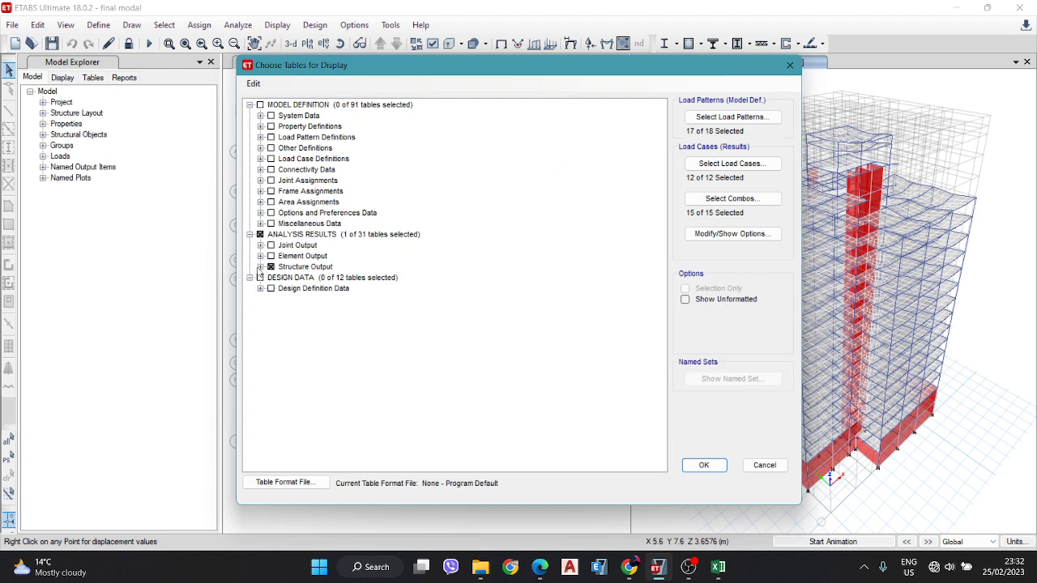
{"action": "left_click", "coordinate": [261, 267]}
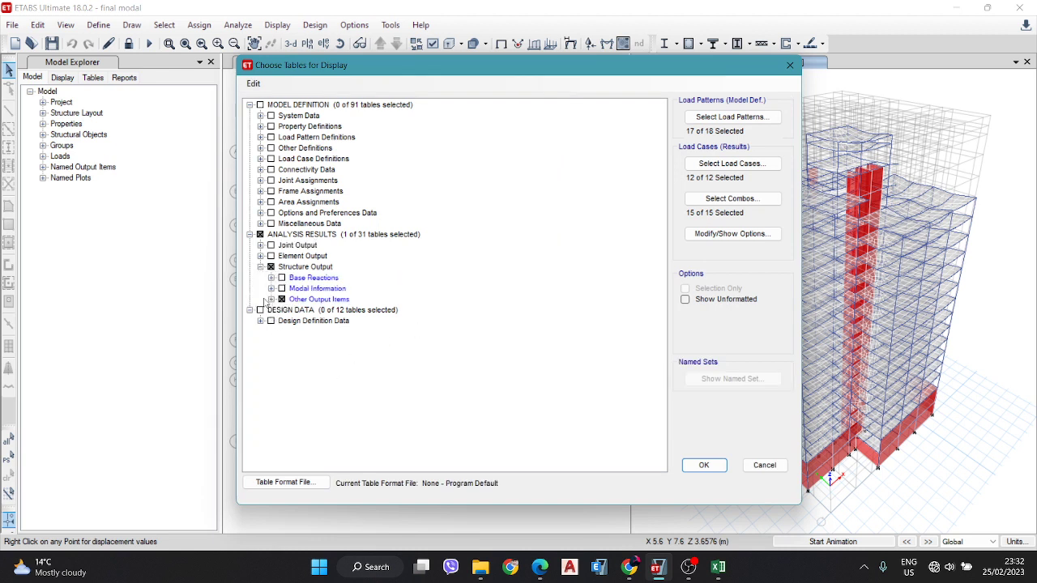
{"action": "left_click", "coordinate": [271, 299]}
{"action": "left_click", "coordinate": [332, 311]}
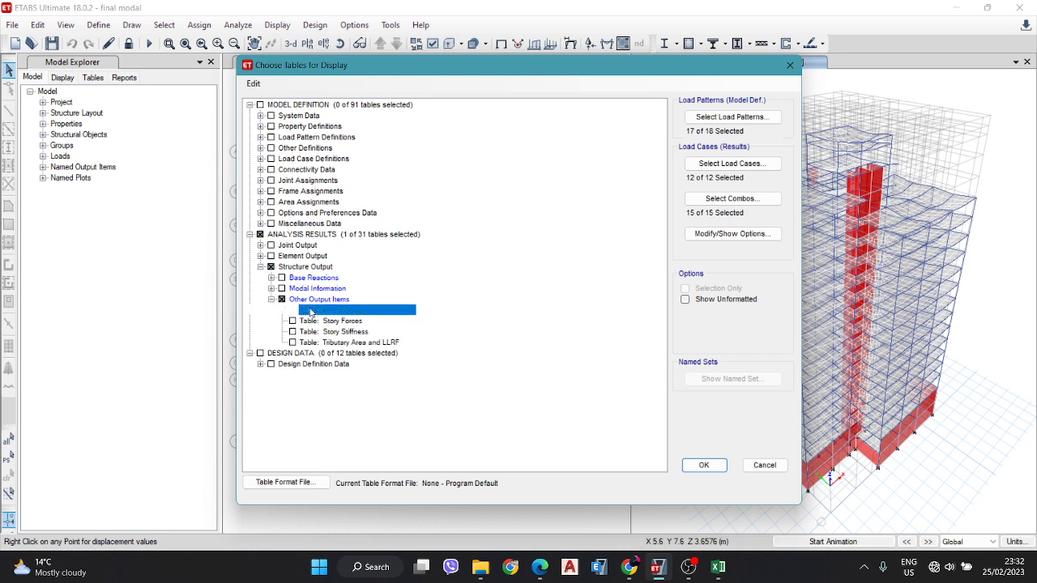
{"action": "left_click", "coordinate": [292, 311]}
{"action": "left_click", "coordinate": [293, 310]}
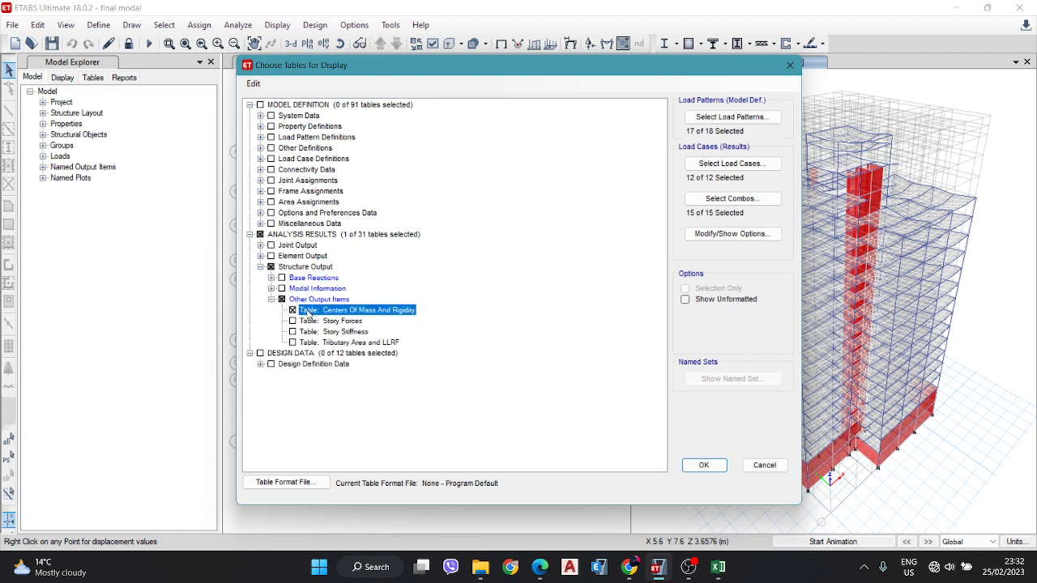
{"action": "left_click", "coordinate": [703, 466]}
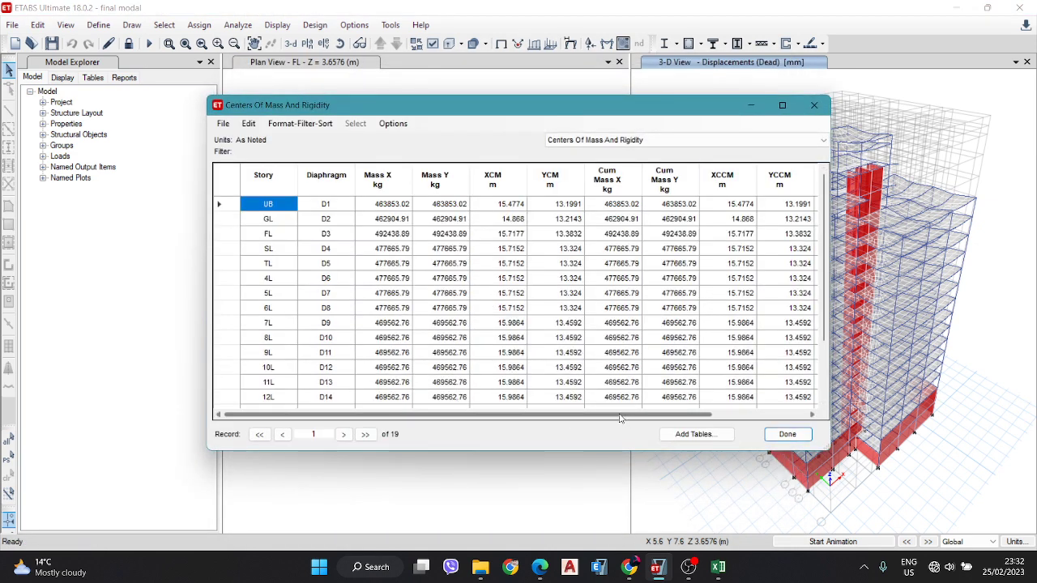
- Examine the XCR and YCR centre-of-rigidity columns of the table for every story
{"action": "left_click_drag", "start_coordinate": [622, 415], "coordinate": [673, 391]}
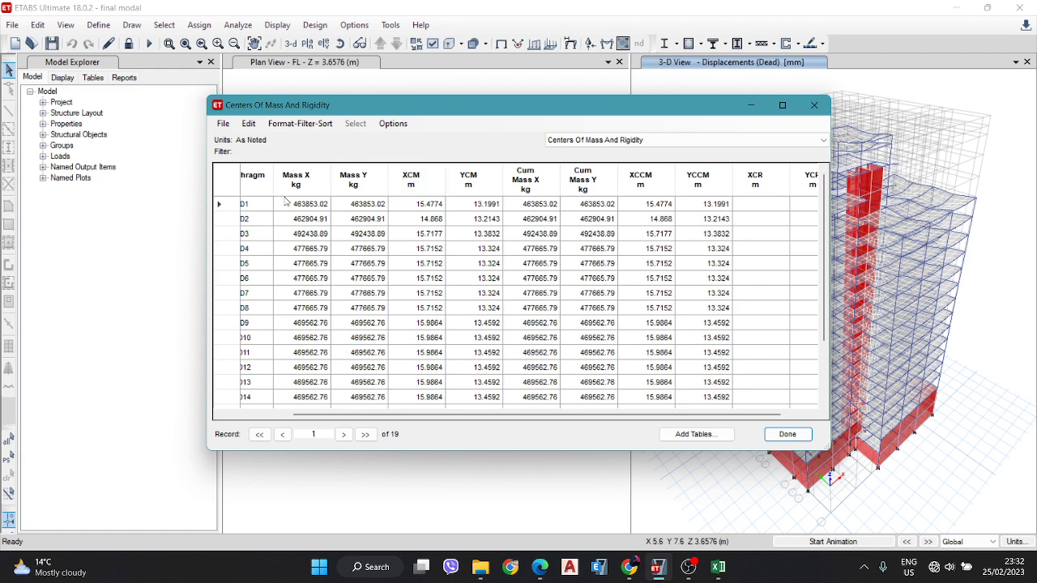
{"action": "left_click_drag", "start_coordinate": [671, 415], "coordinate": [538, 422]}
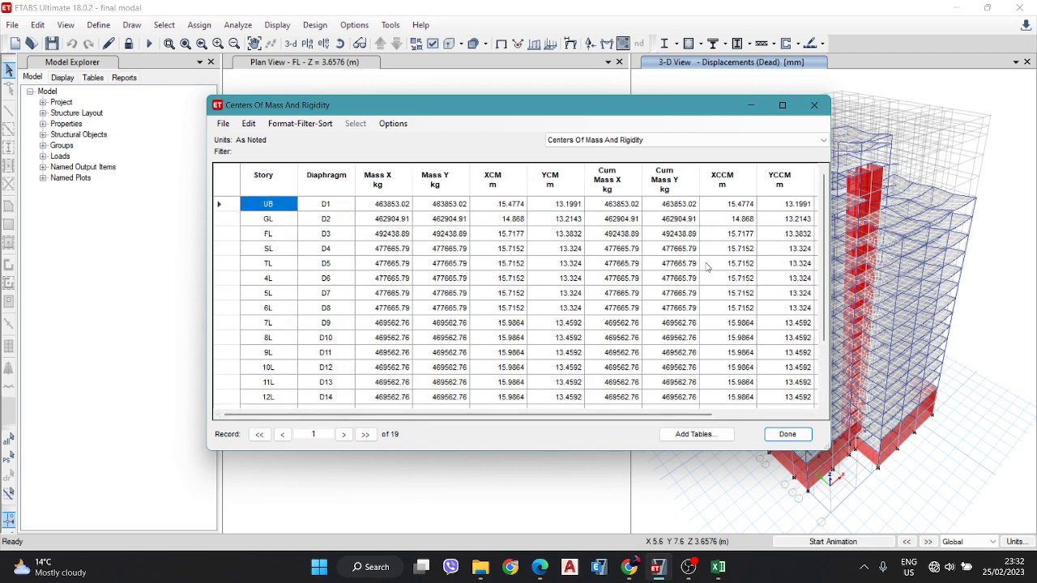
{"action": "left_click_drag", "start_coordinate": [645, 414], "coordinate": [741, 415]}
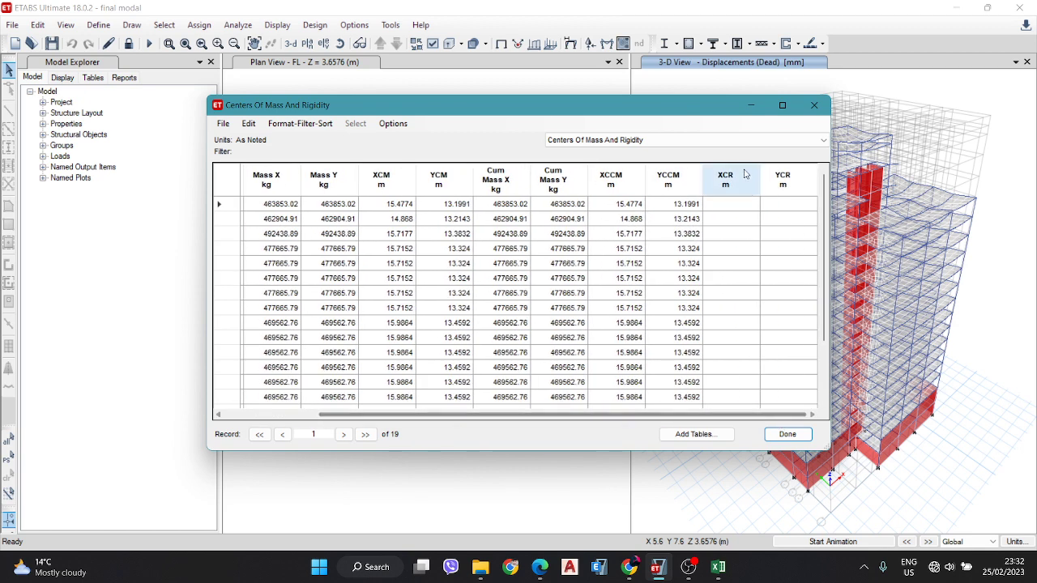
{"action": "left_click_drag", "start_coordinate": [732, 204], "coordinate": [732, 385]}
{"action": "left_click_drag", "start_coordinate": [796, 206], "coordinate": [771, 367]}
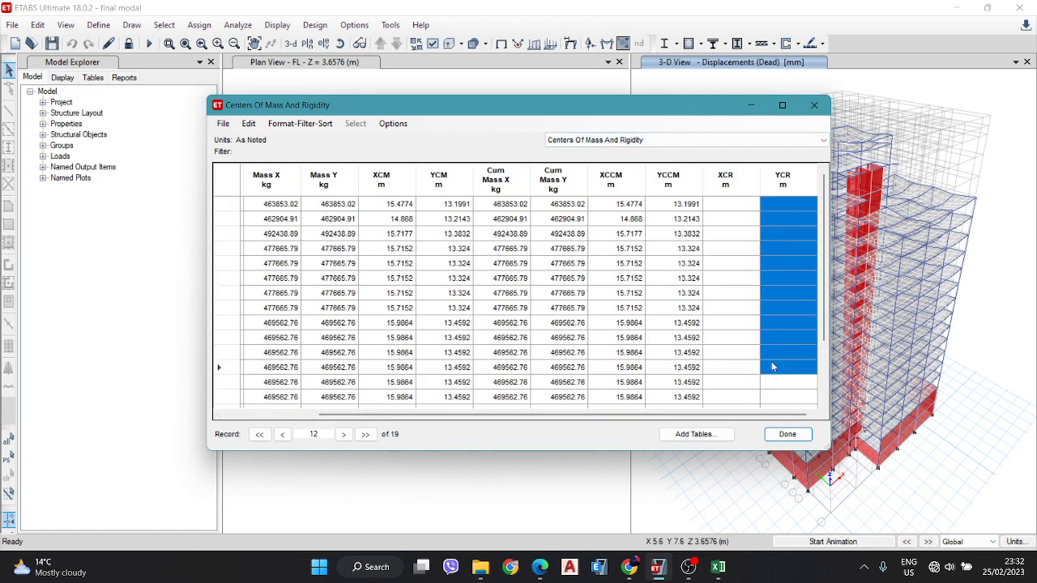
- Review the XCCM and YCCM columns and the diaphragm assigned to each story
{"action": "left_click_drag", "start_coordinate": [645, 414], "coordinate": [569, 414]}
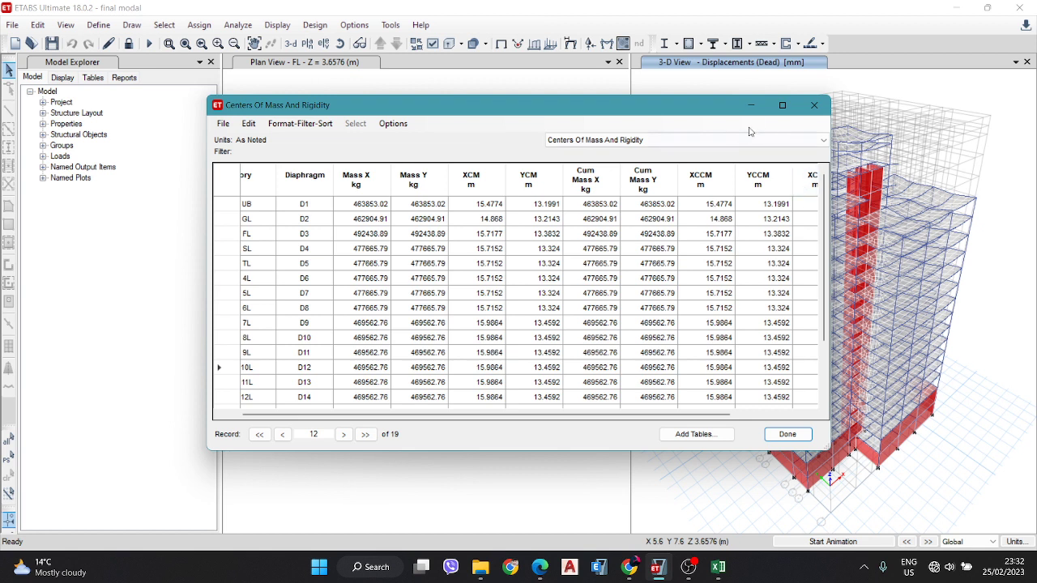
{"action": "left_click_drag", "start_coordinate": [706, 204], "coordinate": [705, 352]}
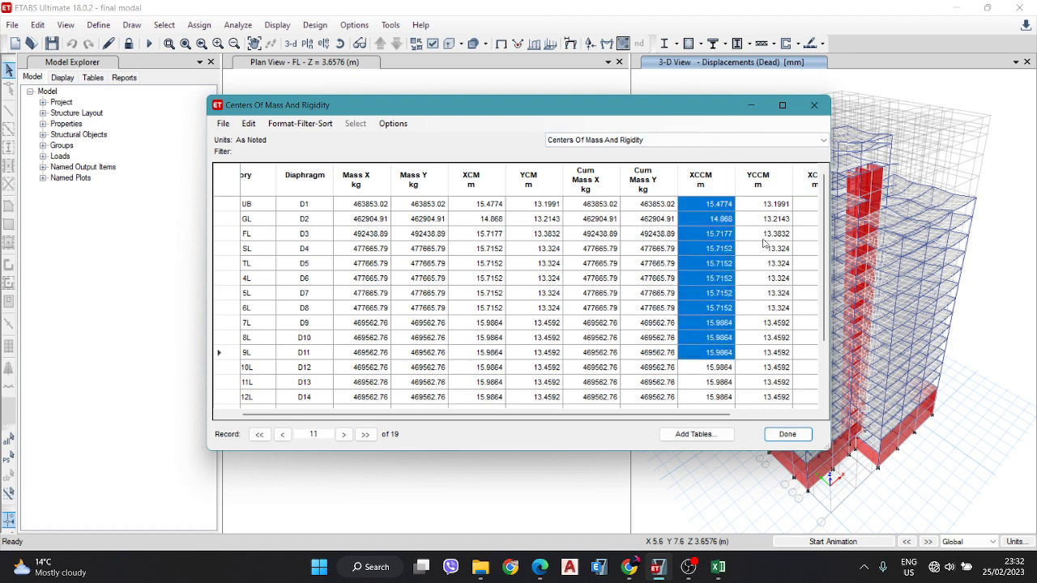
{"action": "left_click_drag", "start_coordinate": [765, 218], "coordinate": [765, 337]}
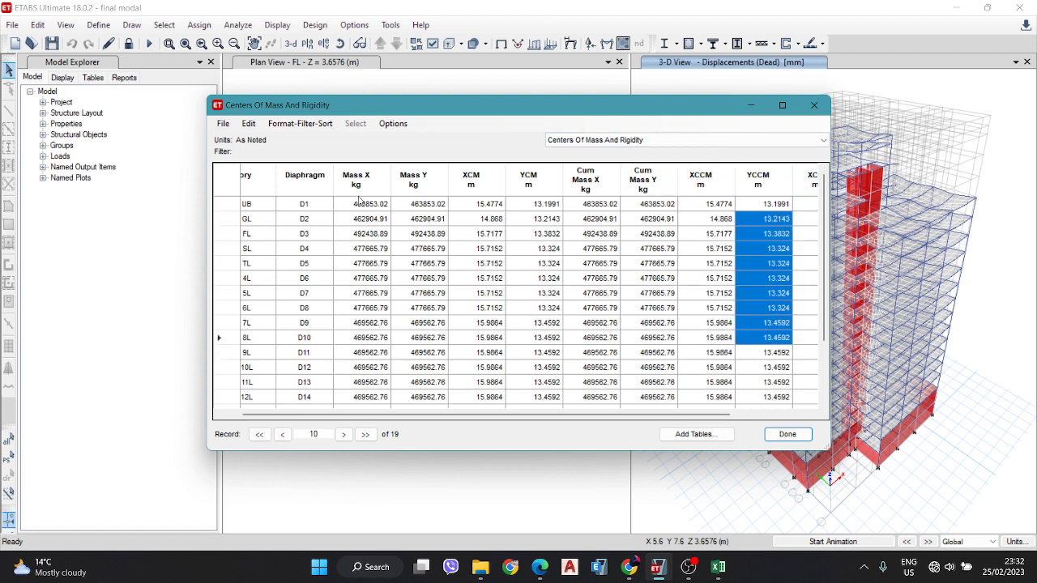
{"action": "left_click_drag", "start_coordinate": [543, 416], "coordinate": [523, 416]}
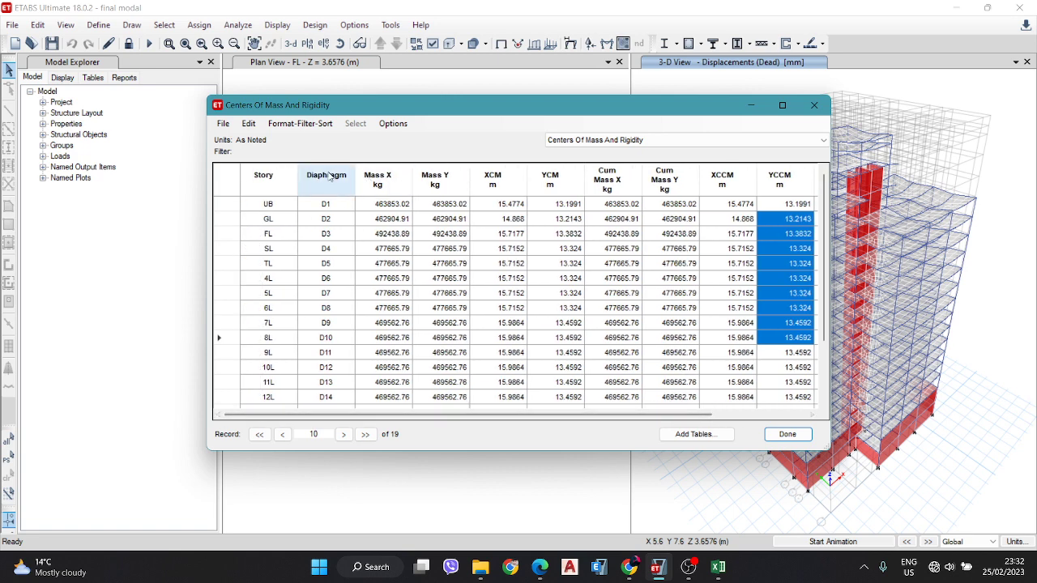
{"action": "left_click", "coordinate": [332, 219]}
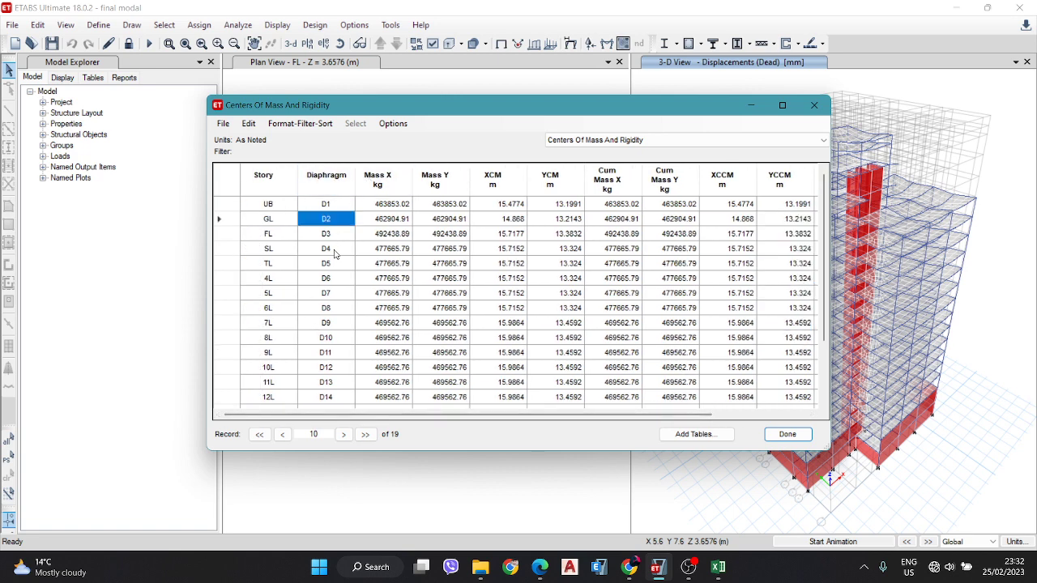
{"action": "left_click_drag", "start_coordinate": [334, 253], "coordinate": [328, 386]}
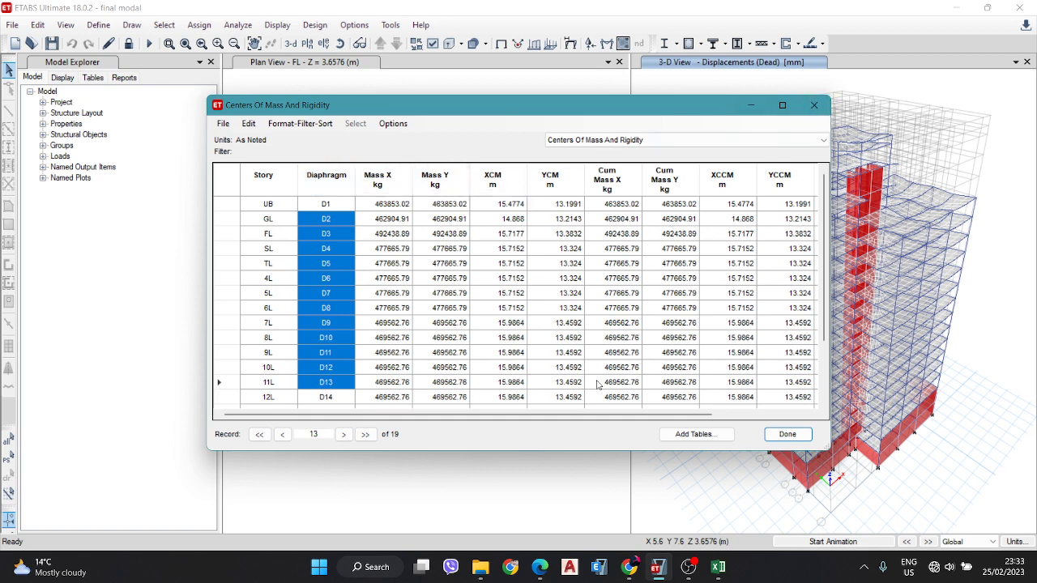
- Recheck the XCR and YCR columns and close the Centers Of Mass And Rigidity table
{"action": "left_click_drag", "start_coordinate": [634, 421], "coordinate": [730, 421]}
{"action": "left_click_drag", "start_coordinate": [741, 212], "coordinate": [741, 324]}
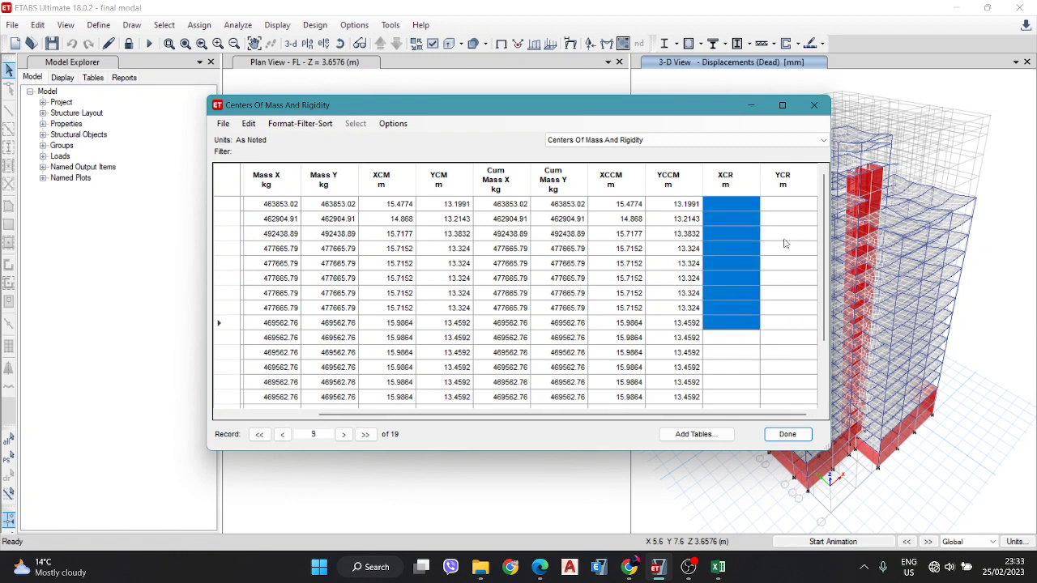
{"action": "left_click_drag", "start_coordinate": [785, 241], "coordinate": [789, 316]}
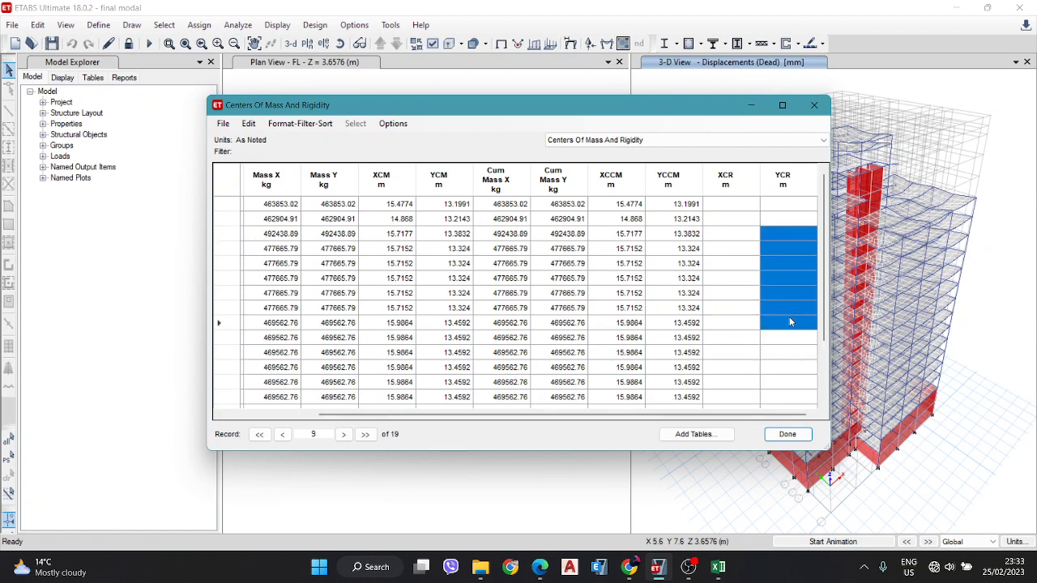
{"action": "left_click", "coordinate": [814, 104]}
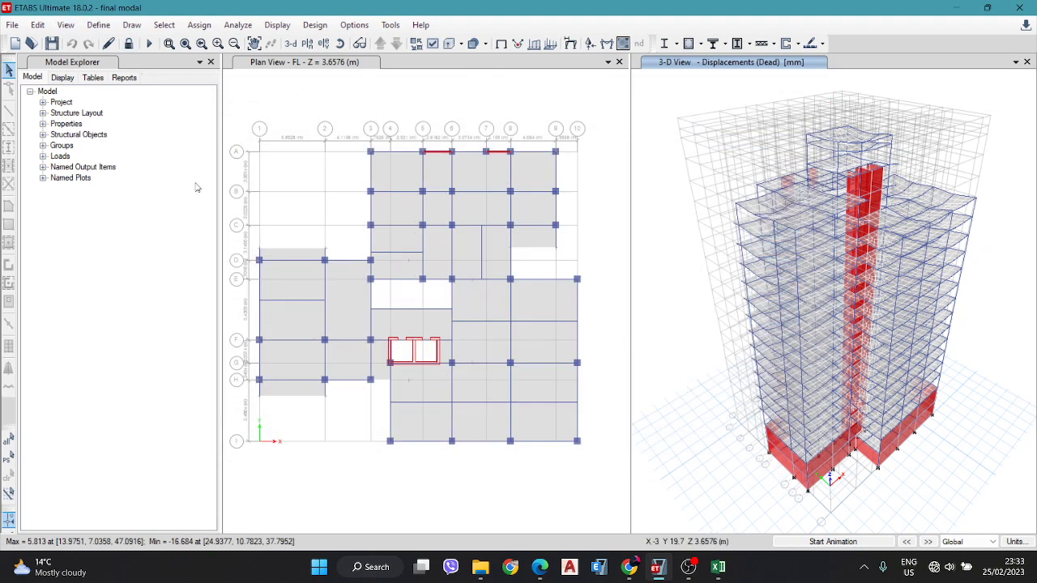
- Unlock the model, deleting its analysis results, and check the rigidity setting of diaphragm D2
{"action": "left_click", "coordinate": [128, 43]}
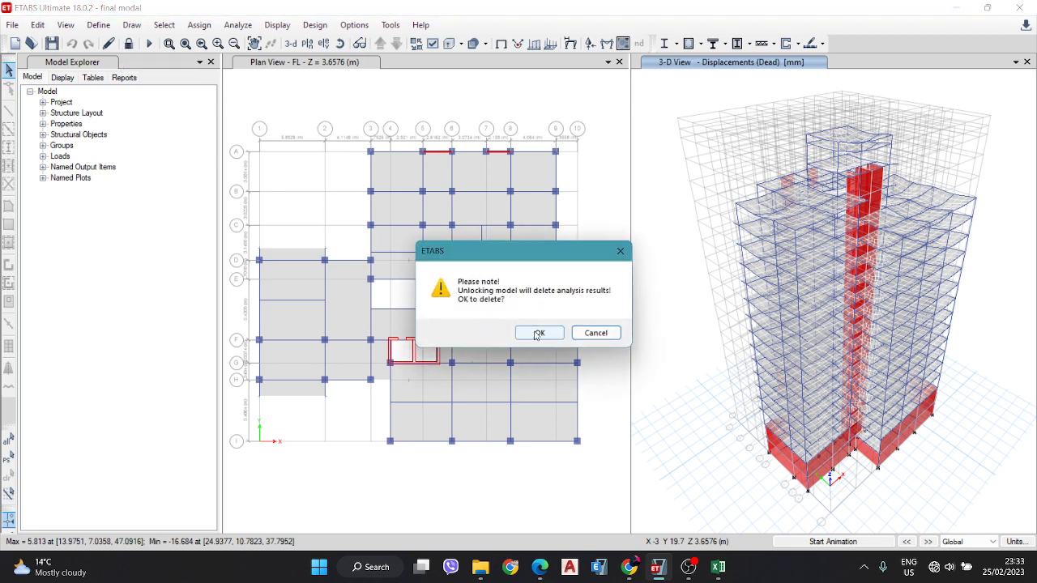
{"action": "left_click", "coordinate": [534, 332]}
{"action": "left_click", "coordinate": [98, 24]}
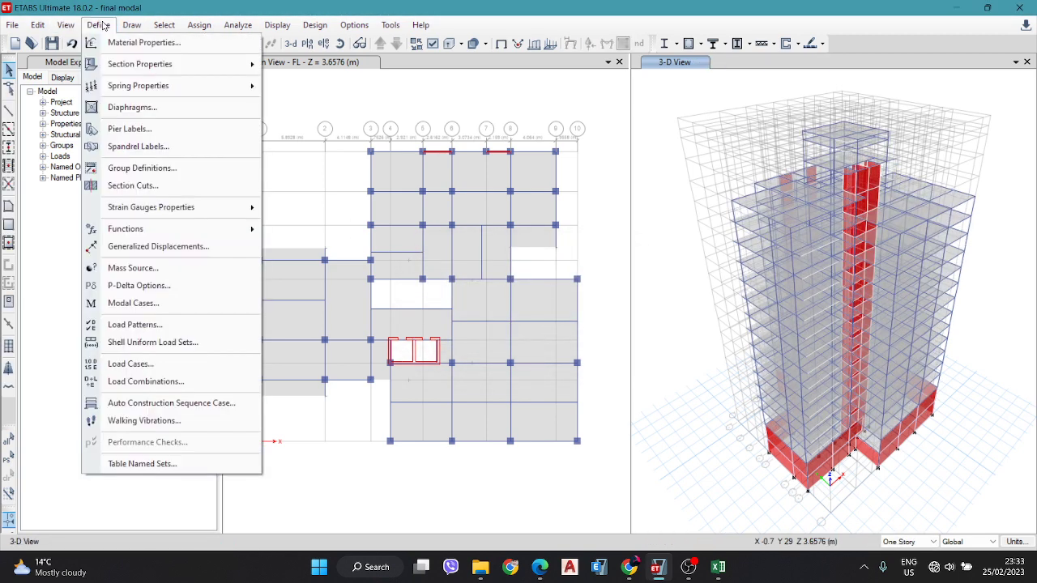
{"action": "left_click", "coordinate": [144, 107]}
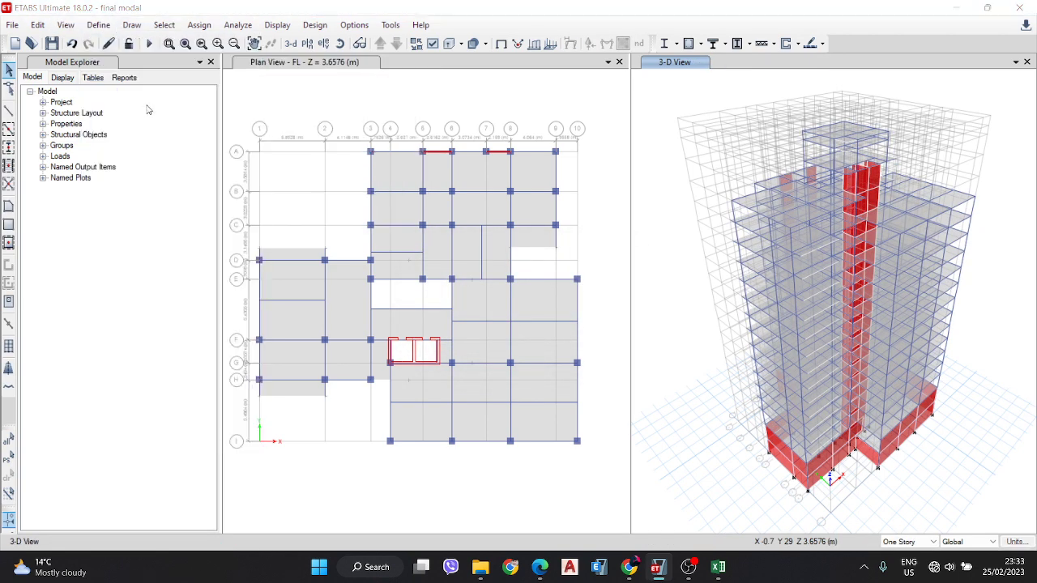
{"action": "scroll", "coordinate": [479, 261], "scroll_direction": "down", "scroll_amount": 3}
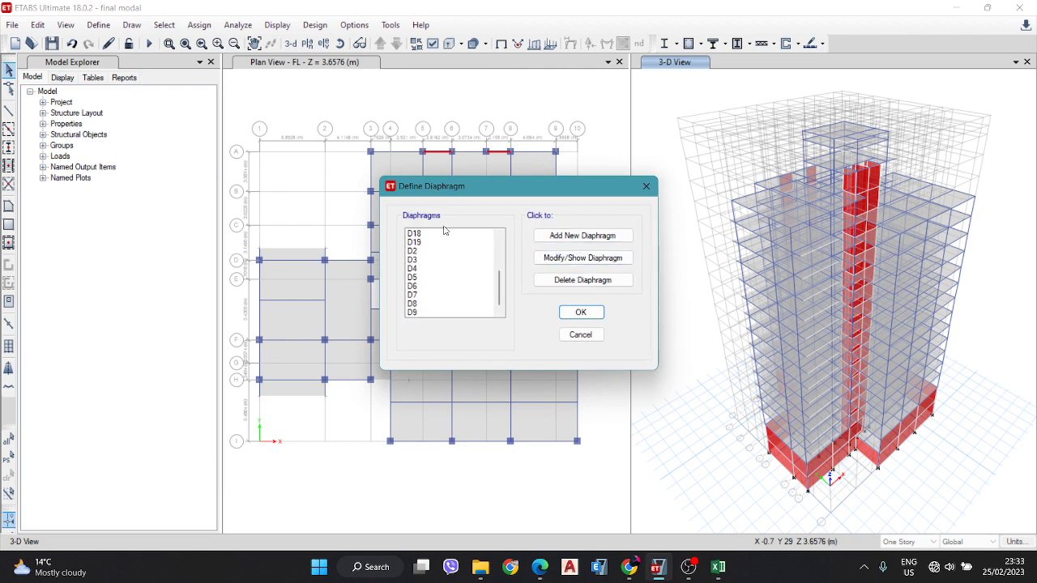
{"action": "left_click", "coordinate": [444, 252]}
{"action": "left_click", "coordinate": [571, 258]}
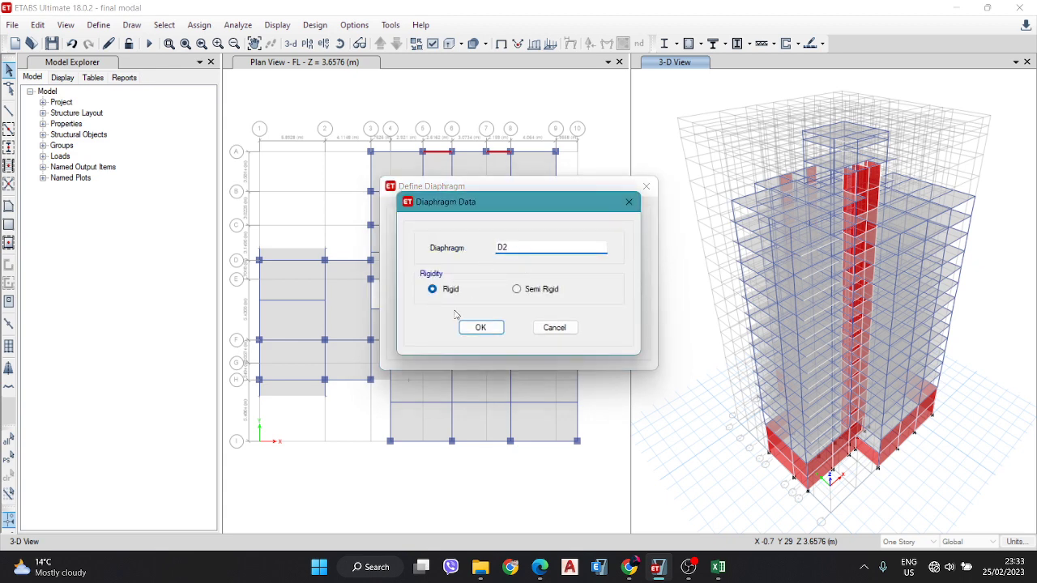
{"action": "left_click", "coordinate": [480, 327]}
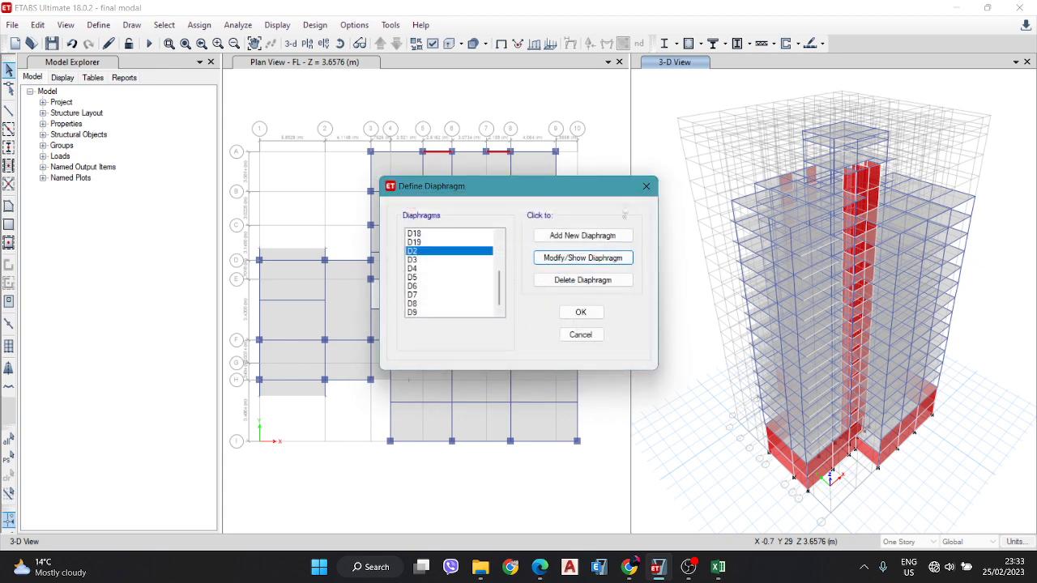
{"action": "left_click", "coordinate": [646, 186]}
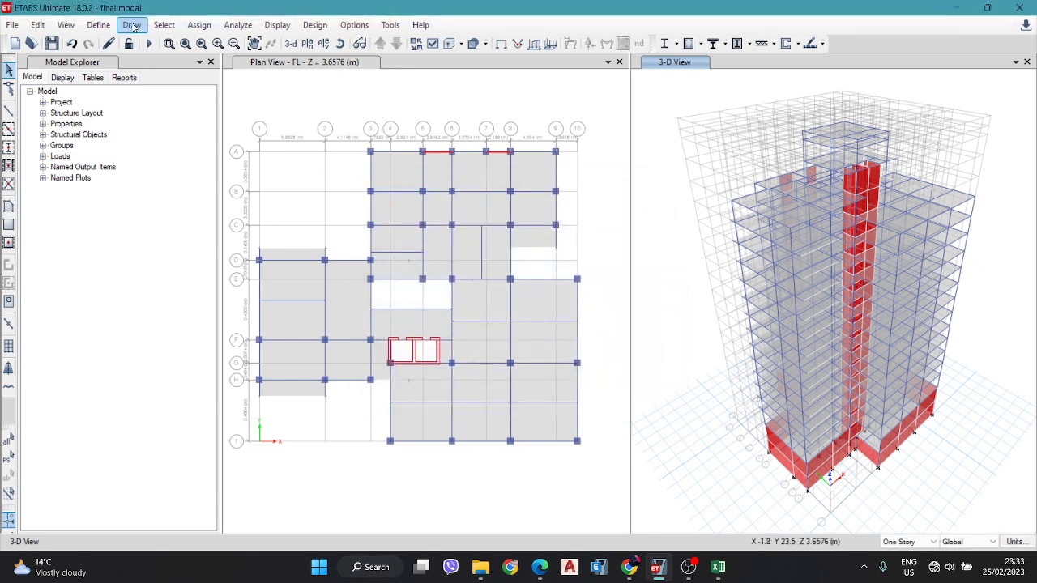
- Open the joint diaphragm assignment and select all objects on the FL story plan
{"action": "left_click", "coordinate": [199, 25]}
{"action": "mouse_move", "coordinate": [223, 68]}
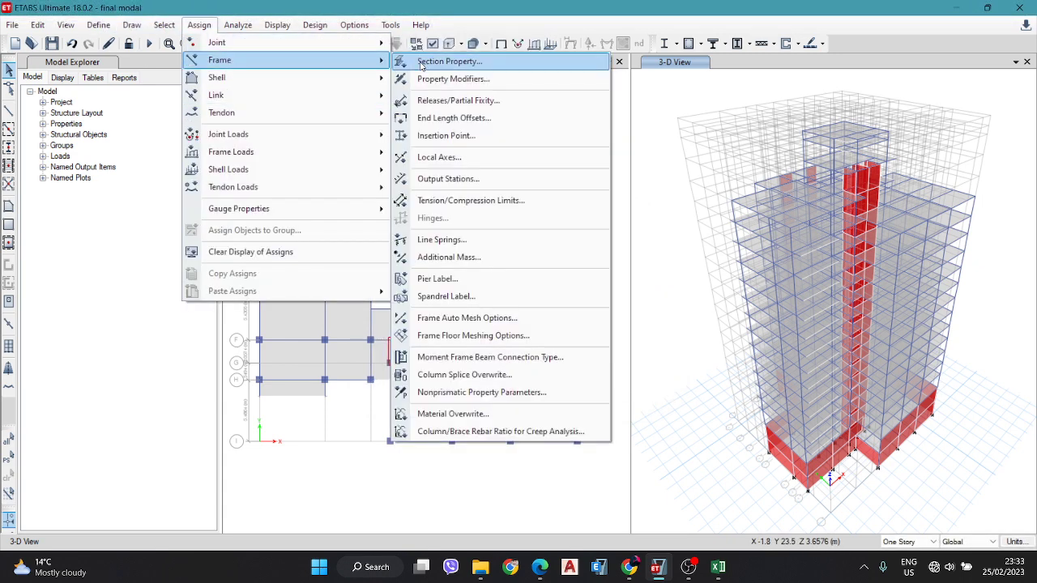
{"action": "mouse_move", "coordinate": [217, 42]}
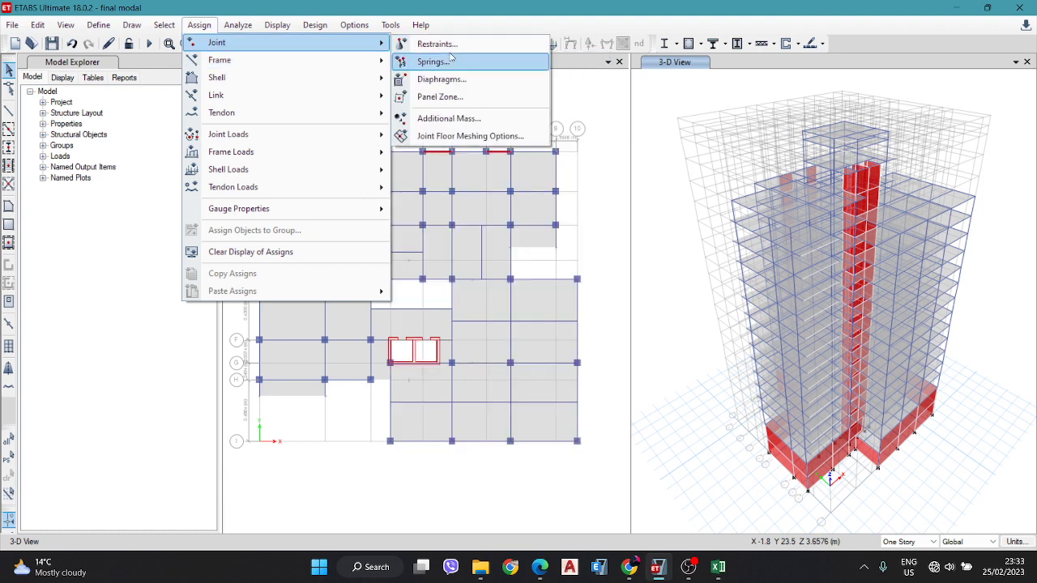
{"action": "left_click", "coordinate": [451, 79]}
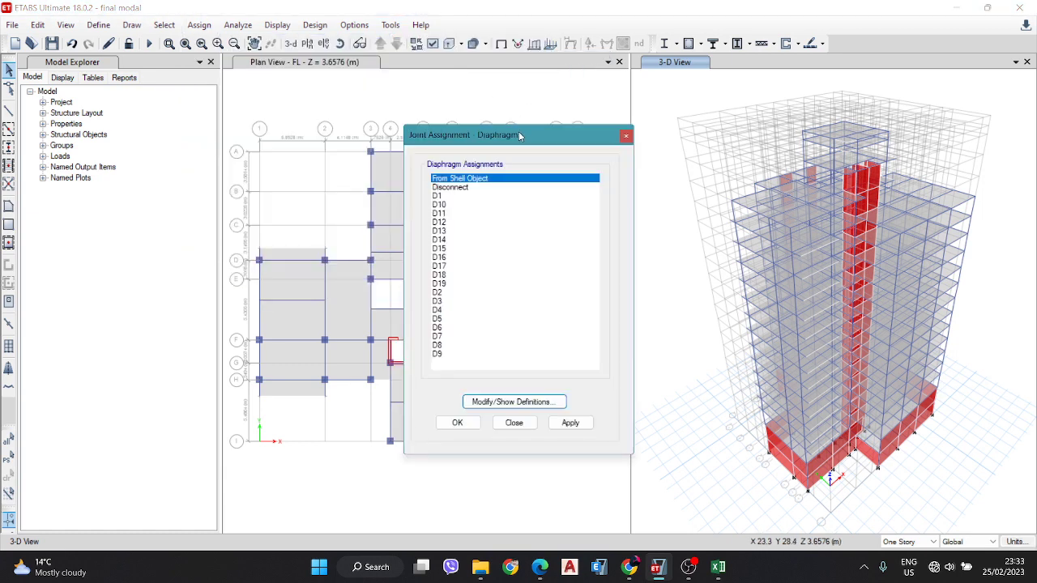
{"action": "left_click_drag", "start_coordinate": [520, 135], "coordinate": [780, 142]}
{"action": "left_click", "coordinate": [505, 165]}
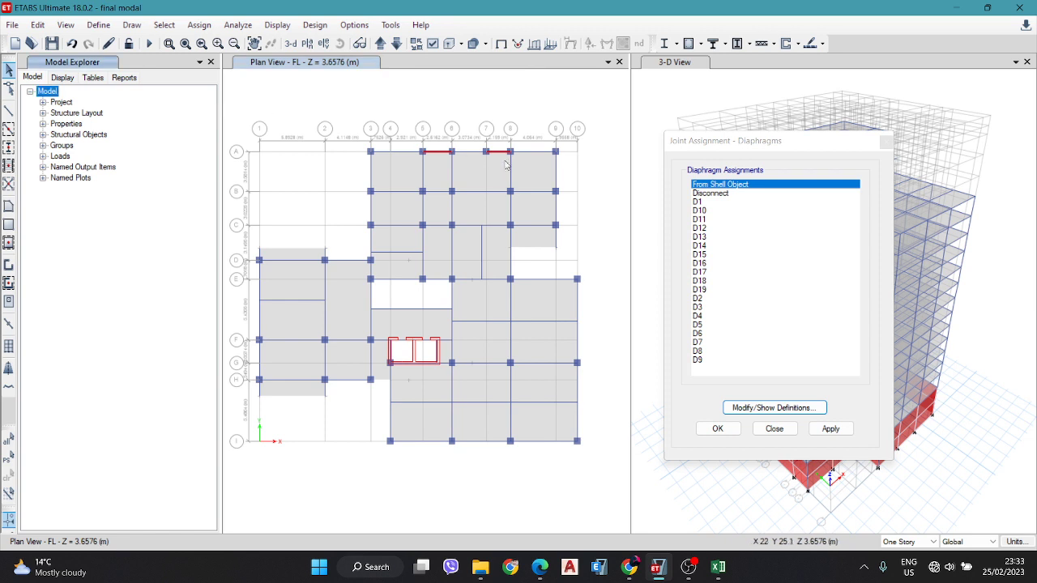
{"action": "left_click_drag", "start_coordinate": [224, 123], "coordinate": [612, 501]}
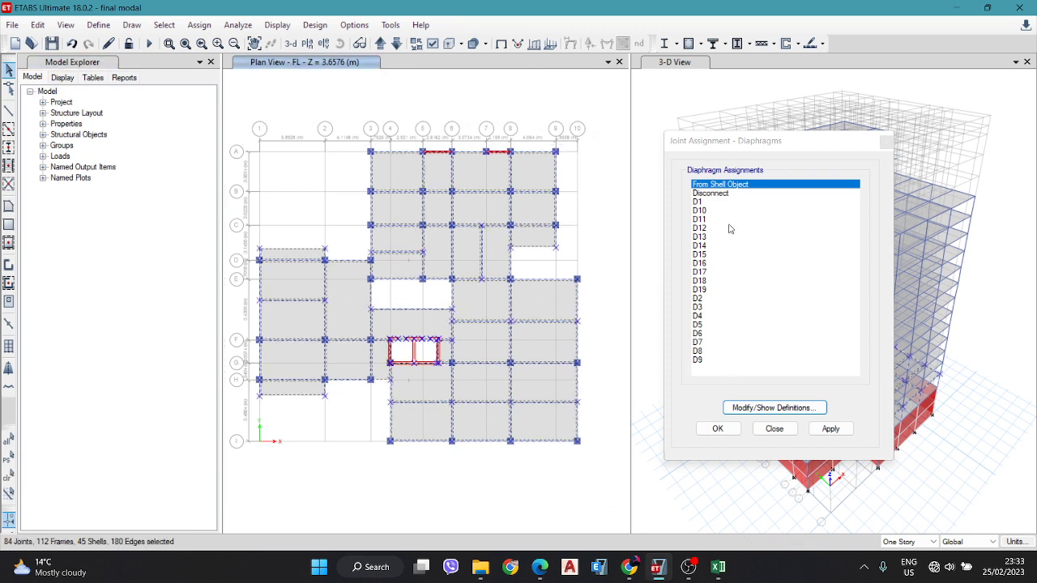
- Switch the plan view to story WTB and try to apply the From Shell Object joint diaphragm assignment
{"action": "left_click", "coordinate": [394, 45]}
{"action": "left_click", "coordinate": [395, 45]}
{"action": "left_click", "coordinate": [394, 45]}
{"action": "left_click", "coordinate": [394, 45]}
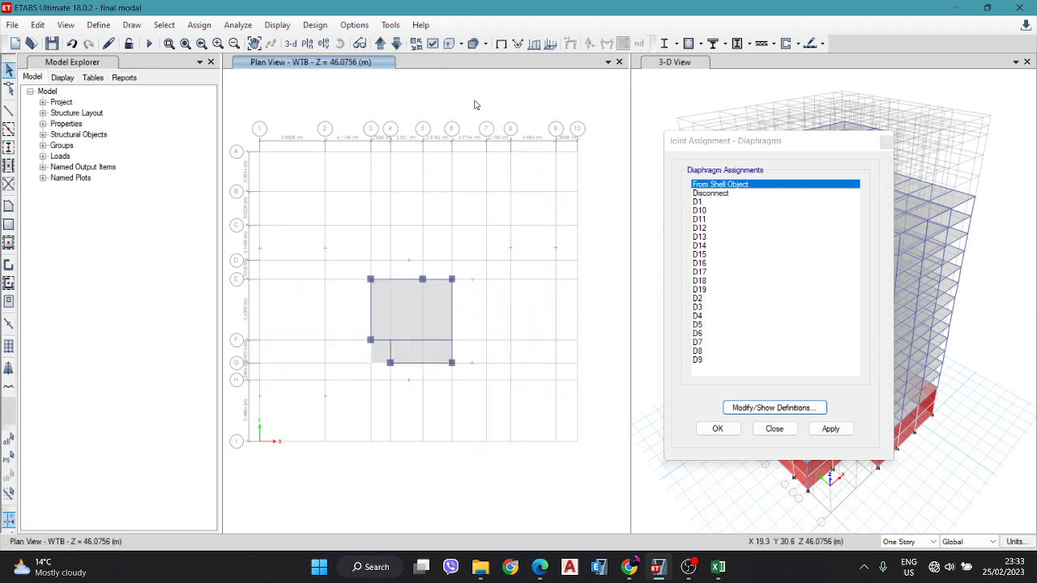
{"action": "left_click", "coordinate": [831, 428]}
{"action": "left_click", "coordinate": [616, 328]}
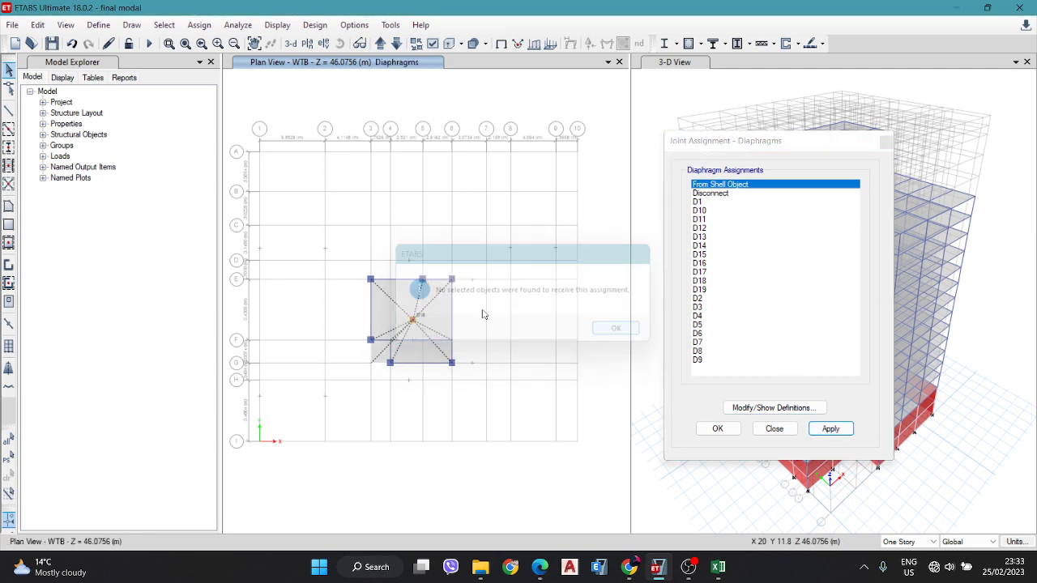
- Check the diaphragm links story by story in plan, going from WTB down to 7L
{"action": "left_click", "coordinate": [397, 43]}
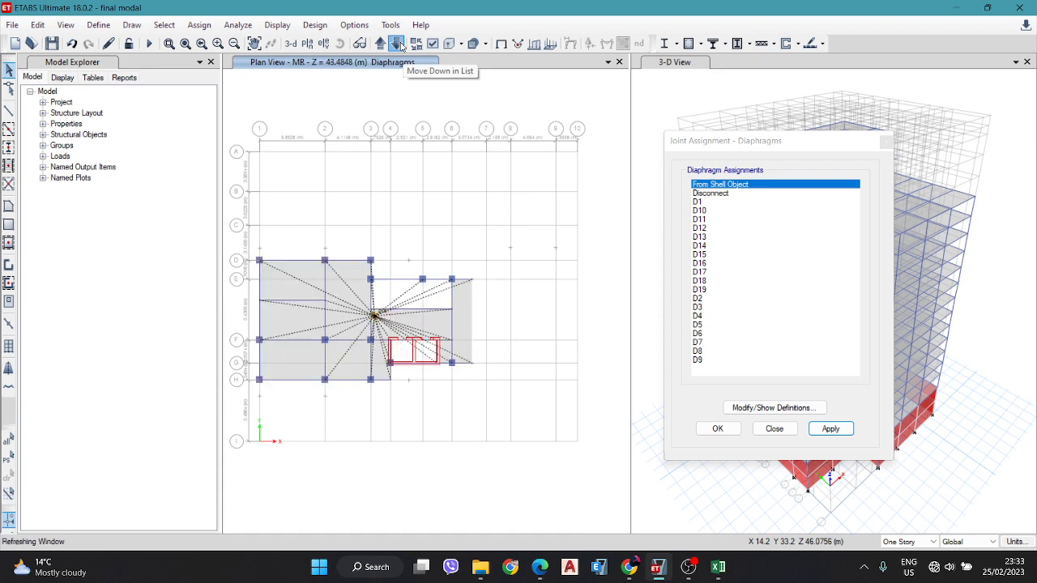
{"action": "left_click", "coordinate": [397, 44]}
{"action": "left_click", "coordinate": [397, 44]}
{"action": "left_click", "coordinate": [397, 43]}
{"action": "left_click", "coordinate": [396, 43]}
{"action": "left_click", "coordinate": [397, 43]}
{"action": "left_click", "coordinate": [397, 44]}
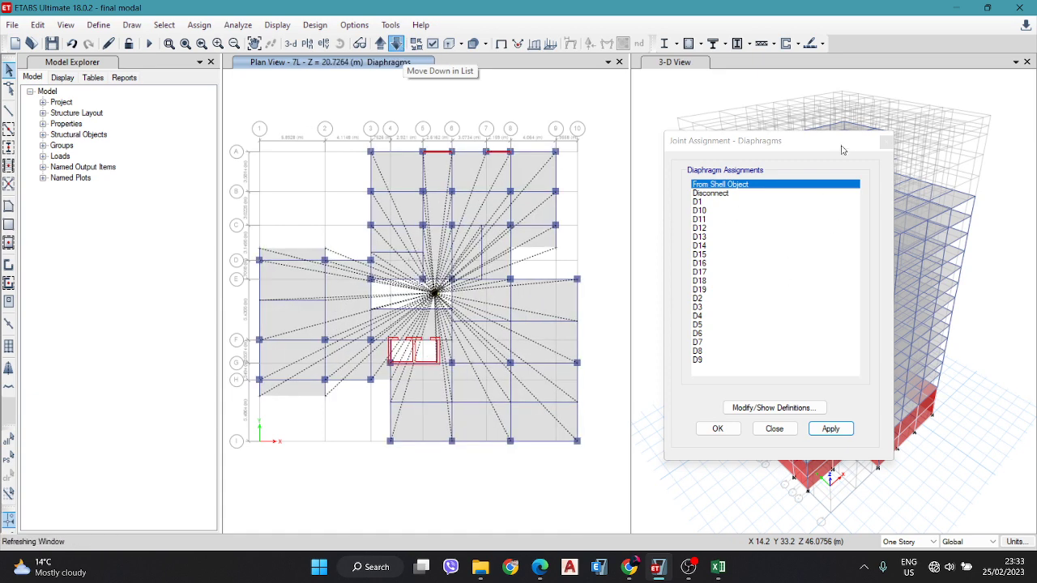
- Close the joint diaphragm assignment, enable the calculation of diaphragm centers of rigidity in the load case settings, and run the analysis
{"action": "left_click", "coordinate": [886, 148]}
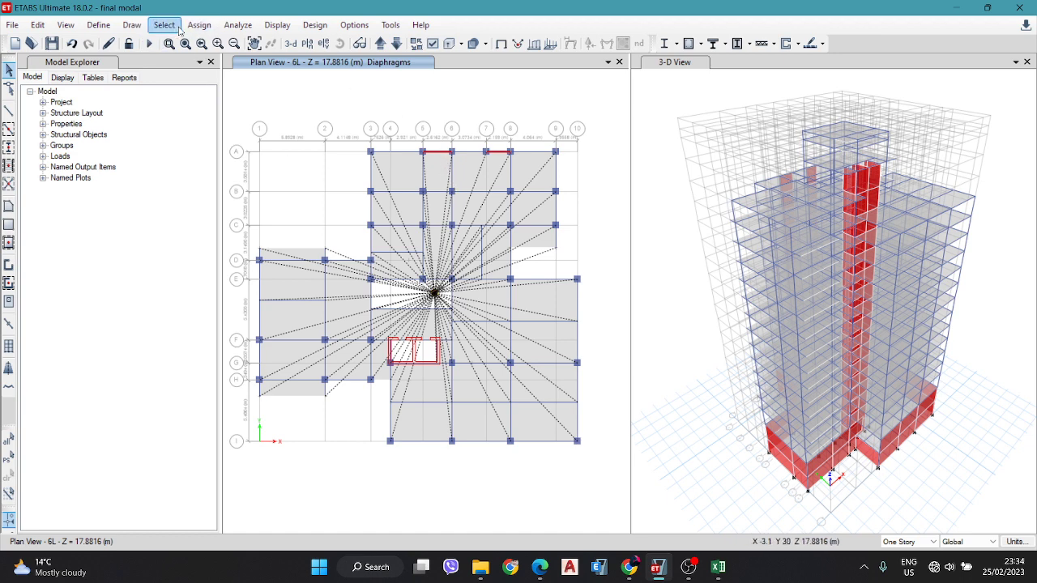
{"action": "left_click", "coordinate": [235, 25]}
{"action": "left_click", "coordinate": [279, 81]}
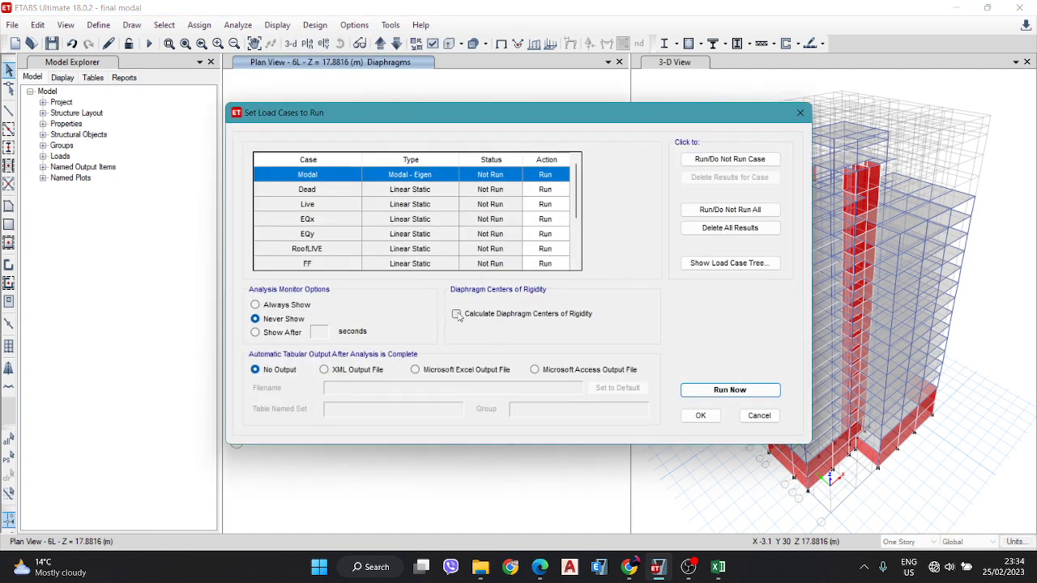
{"action": "left_click", "coordinate": [458, 316]}
{"action": "left_click", "coordinate": [746, 392]}
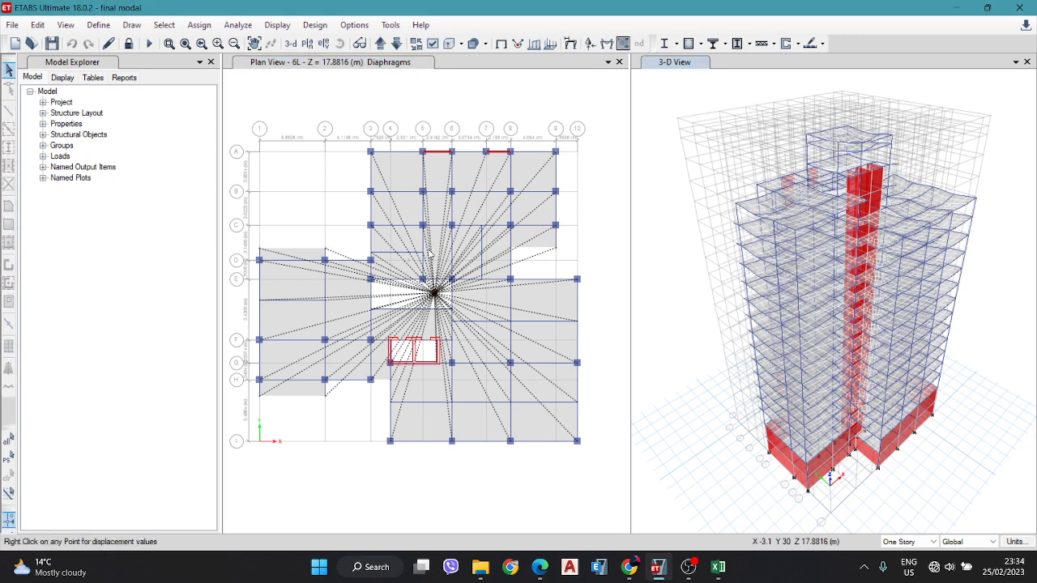
- Display the Centers Of Mass And Rigidity table from the structure output's other output items
{"action": "left_click", "coordinate": [277, 24]}
{"action": "left_click", "coordinate": [342, 358]}
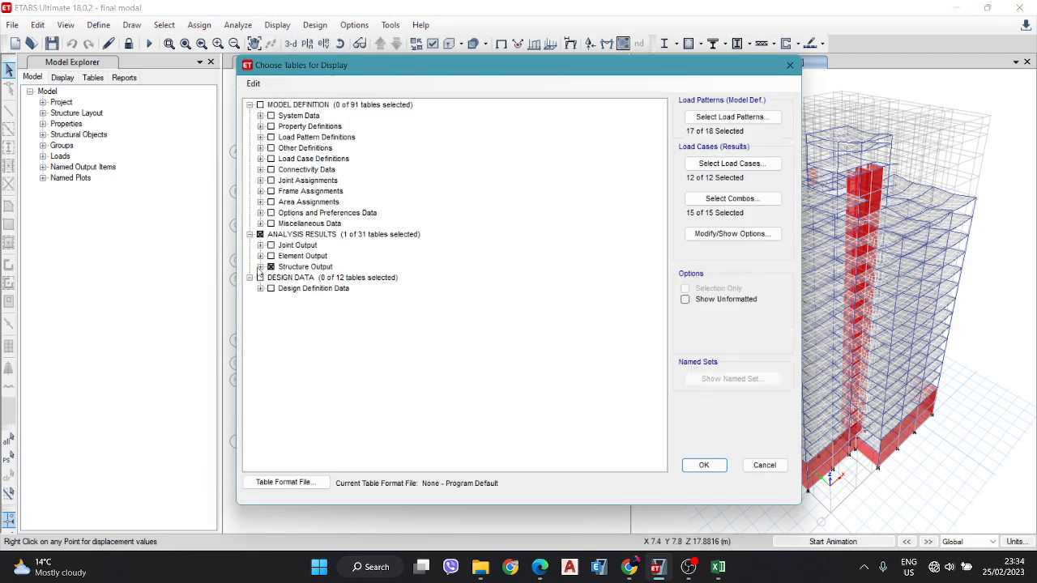
{"action": "left_click", "coordinate": [260, 267]}
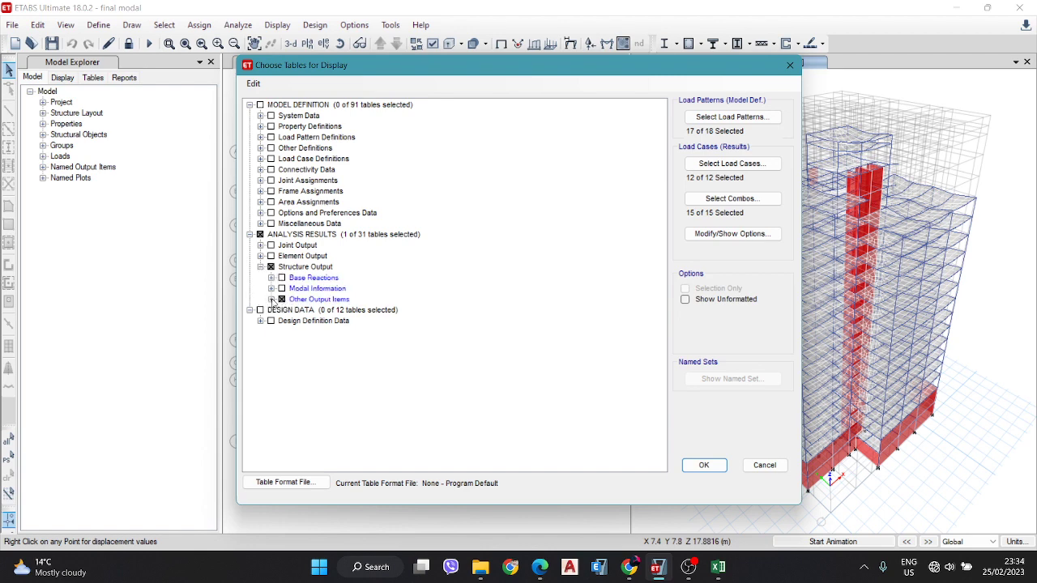
{"action": "left_click", "coordinate": [271, 300]}
{"action": "left_click", "coordinate": [350, 310]}
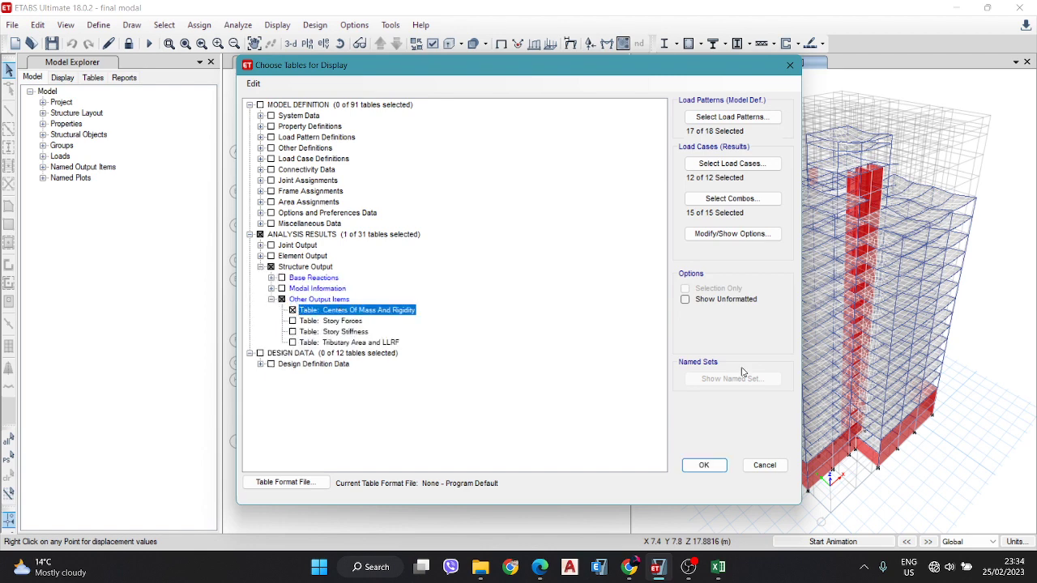
{"action": "left_click", "coordinate": [705, 467]}
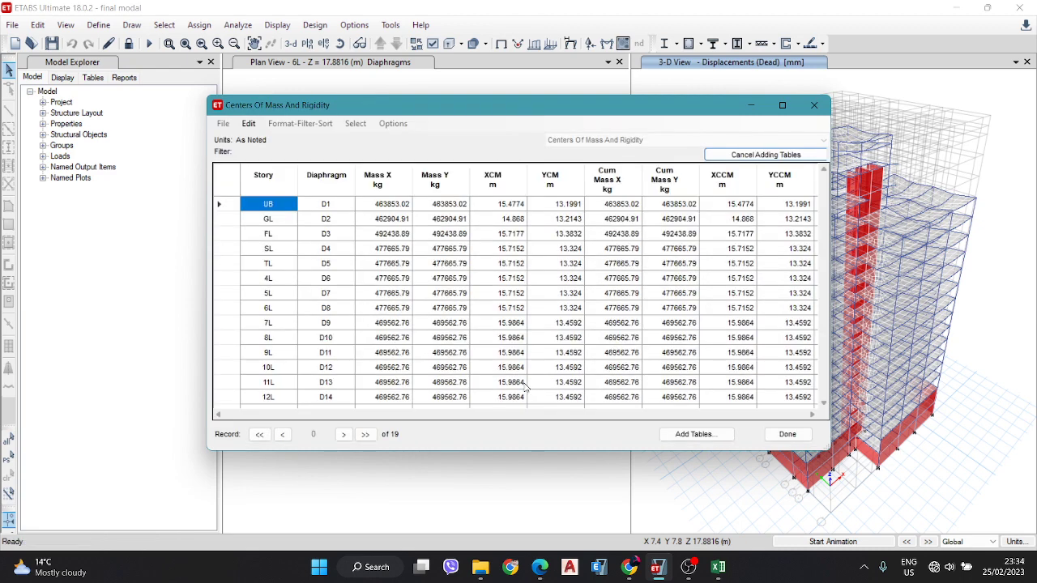
- Examine the XCCM, YCCM, XCR and YCR columns of the Centers Of Mass And Rigidity table
{"action": "left_click_drag", "start_coordinate": [580, 417], "coordinate": [677, 418]}
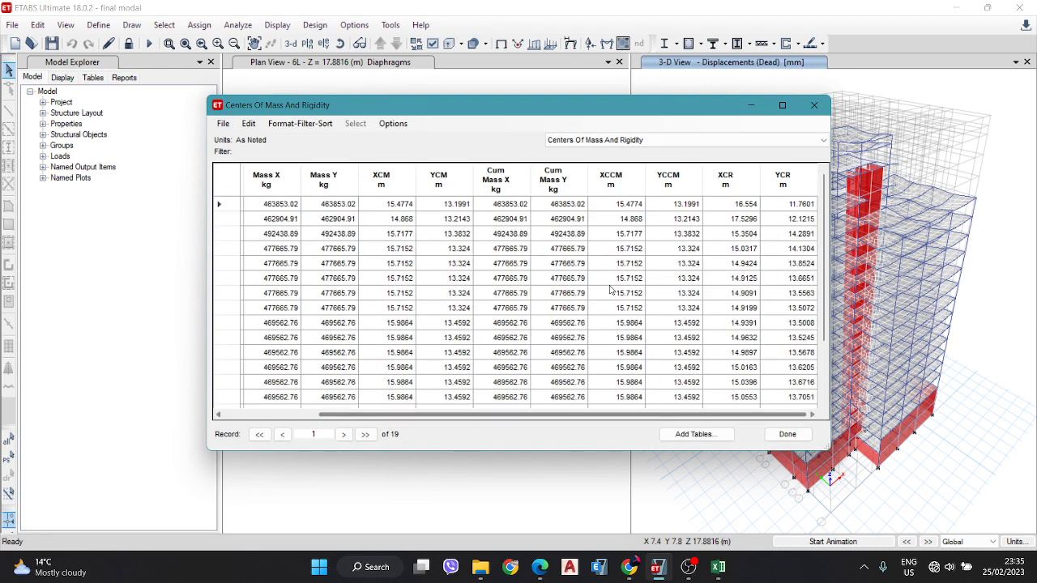
{"action": "left_click_drag", "start_coordinate": [673, 212], "coordinate": [666, 371]}
{"action": "left_click_drag", "start_coordinate": [616, 201], "coordinate": [612, 355]}
{"action": "left_click_drag", "start_coordinate": [695, 212], "coordinate": [679, 306]}
{"action": "left_click_drag", "start_coordinate": [726, 212], "coordinate": [730, 339]}
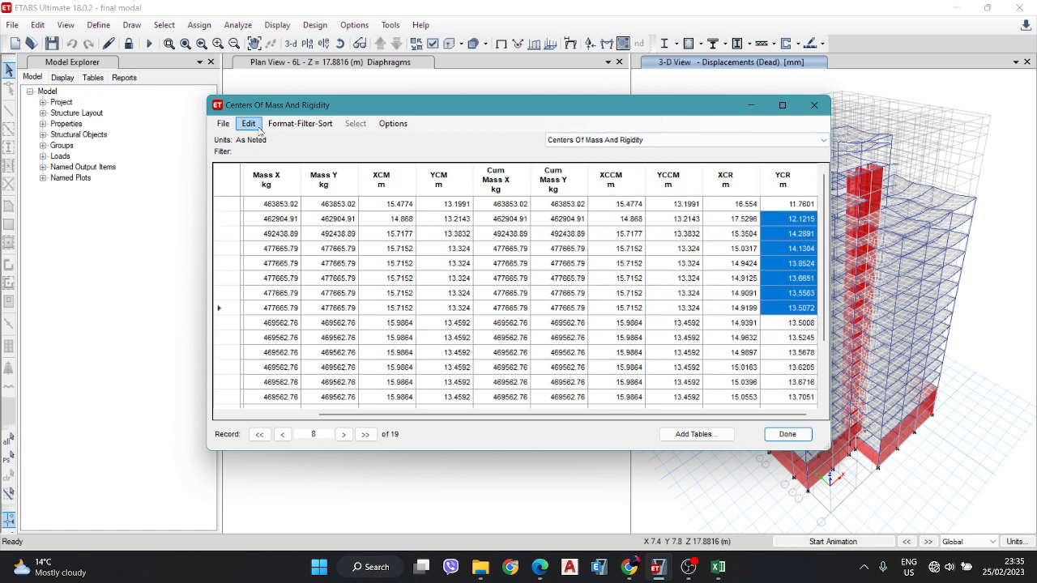
- Export the current Centers Of Mass And Rigidity table to Excel, dismiss the activation wizard there, and maximize the workbook window
{"action": "left_click", "coordinate": [231, 124]}
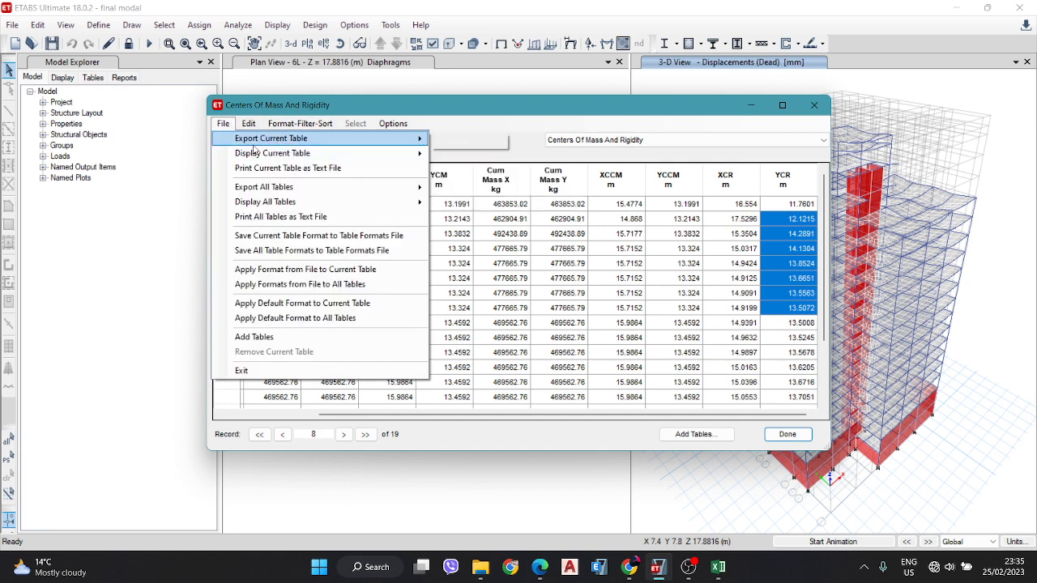
{"action": "mouse_move", "coordinate": [256, 139]}
{"action": "left_click", "coordinate": [463, 144]}
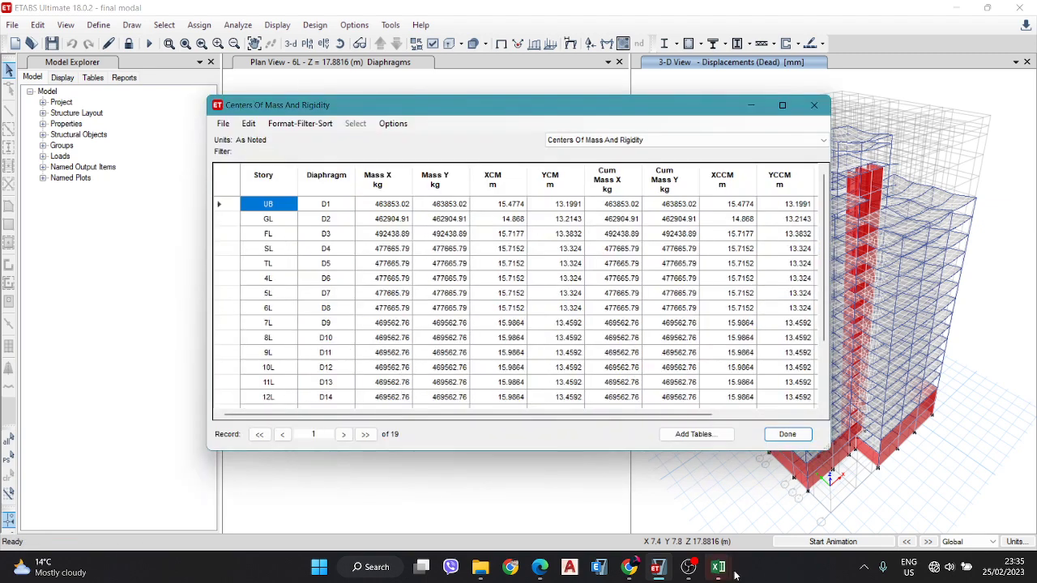
{"action": "mouse_move", "coordinate": [718, 567]}
{"action": "left_click", "coordinate": [935, 498]}
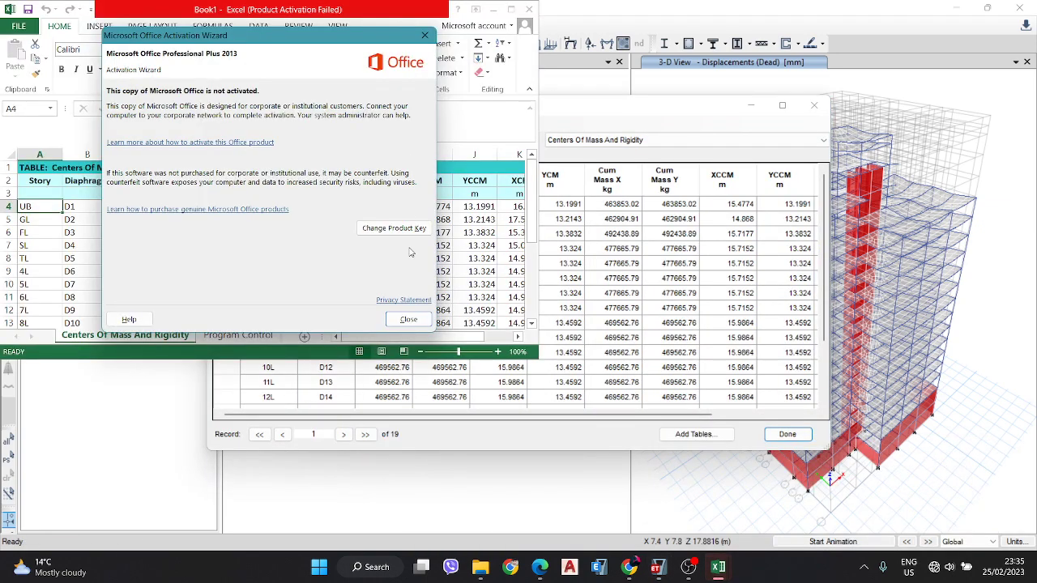
{"action": "left_click", "coordinate": [408, 319]}
{"action": "left_click", "coordinate": [511, 9]}
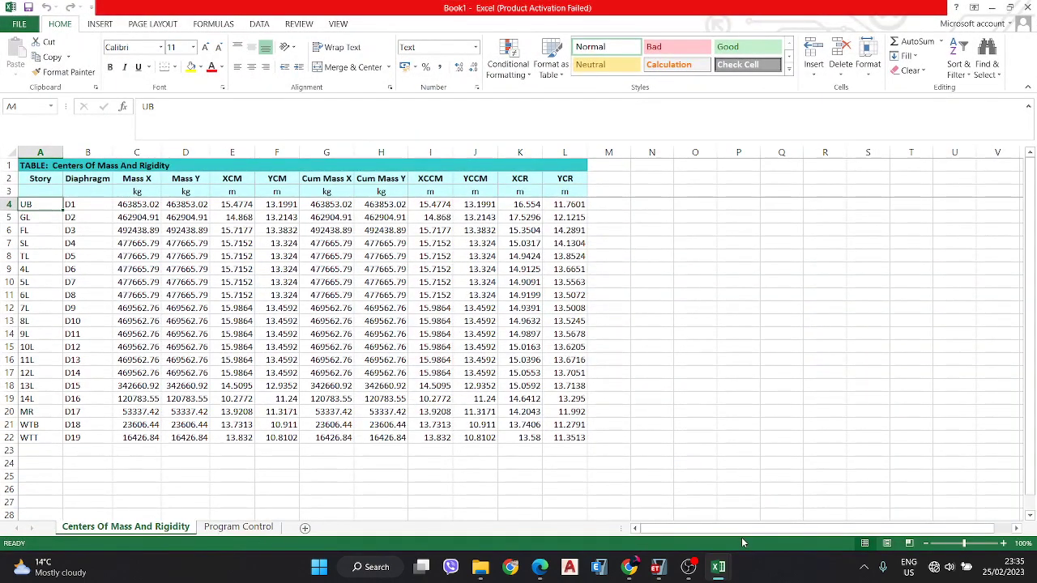
- Enter the eccentricity headings ex in M2 and ey in N2, beside the YCR column
{"action": "left_click", "coordinate": [612, 182]}
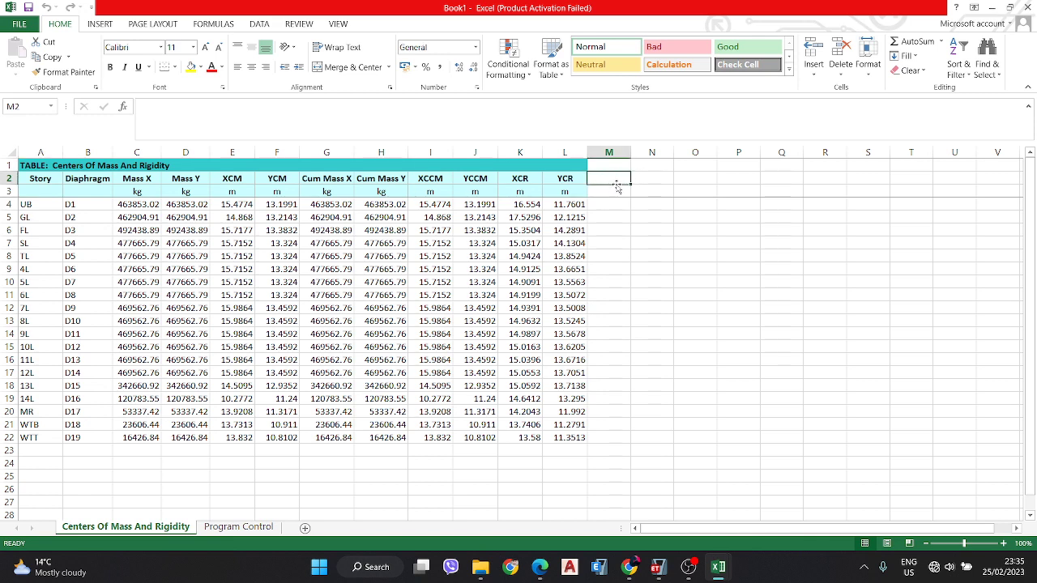
{"action": "left_click", "coordinate": [617, 187]}
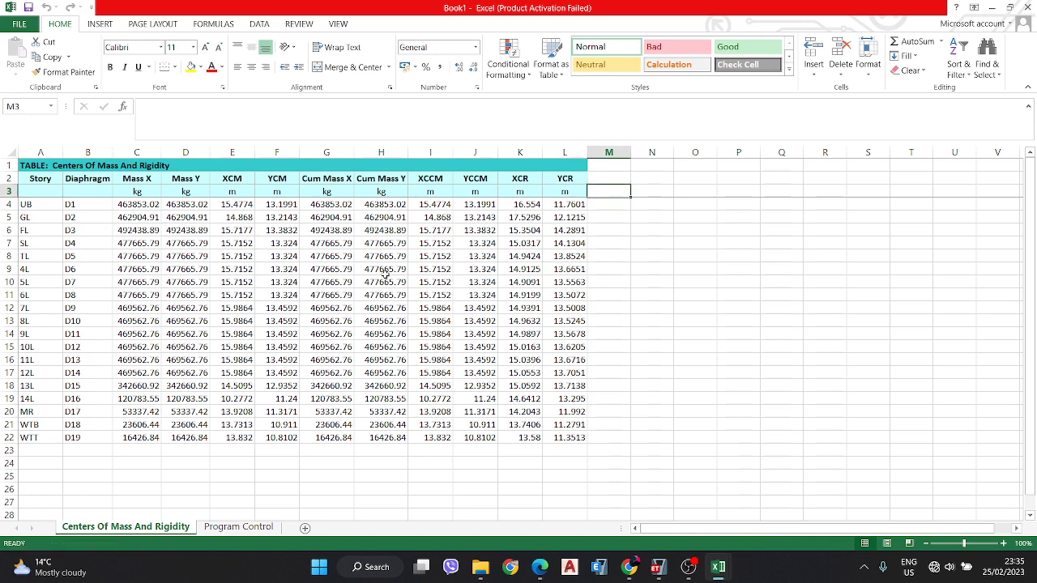
{"action": "left_click", "coordinate": [612, 178]}
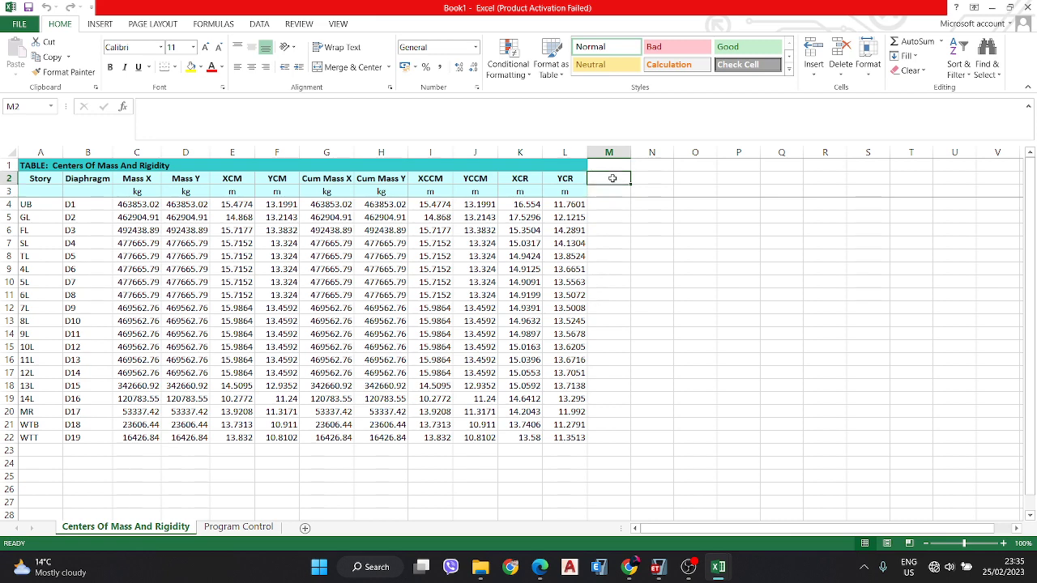
{"action": "type", "text": "ex"}
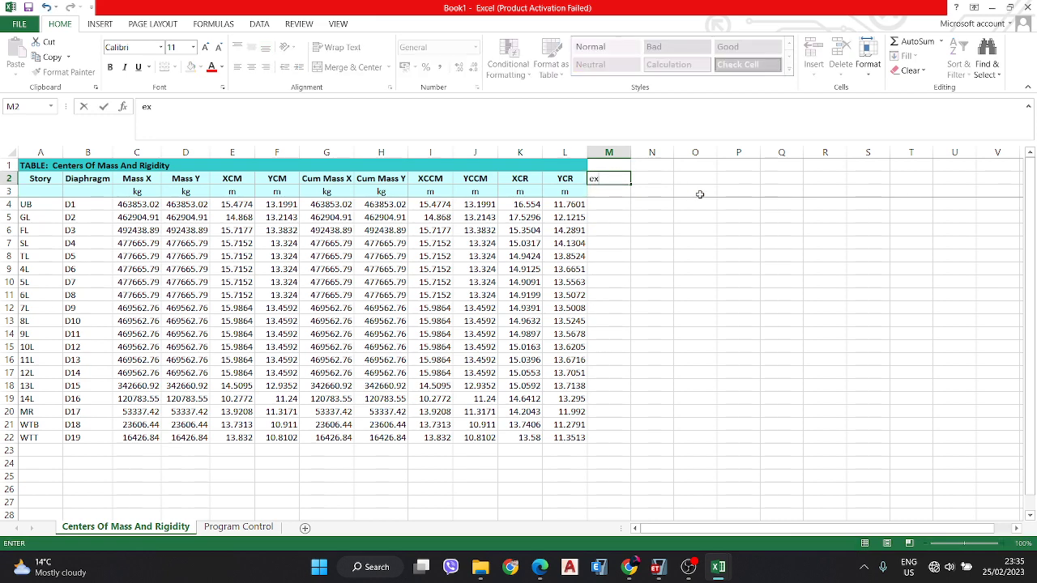
{"action": "key", "text": "Tab"}
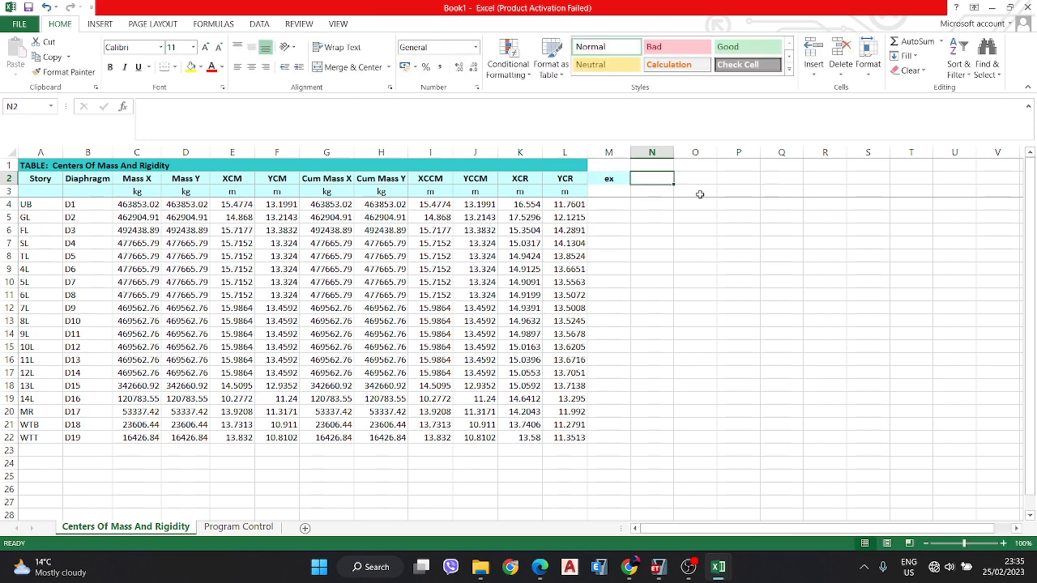
{"action": "type", "text": "ey"}
{"action": "key", "text": "Tab"}
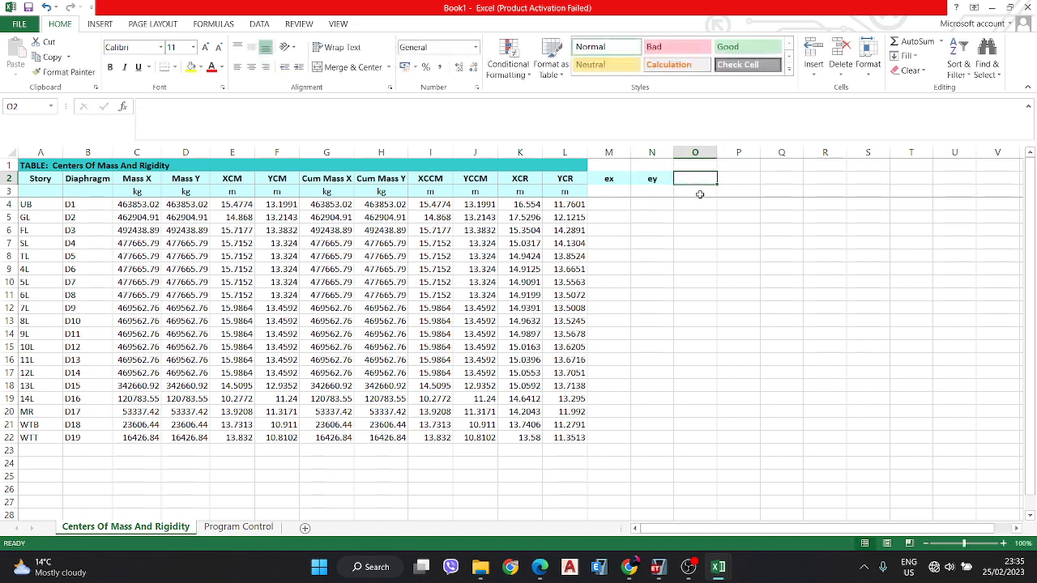
- Add the headings Dx in O2 and Dy in P2, both with a capital D
{"action": "type", "text": "dx"}
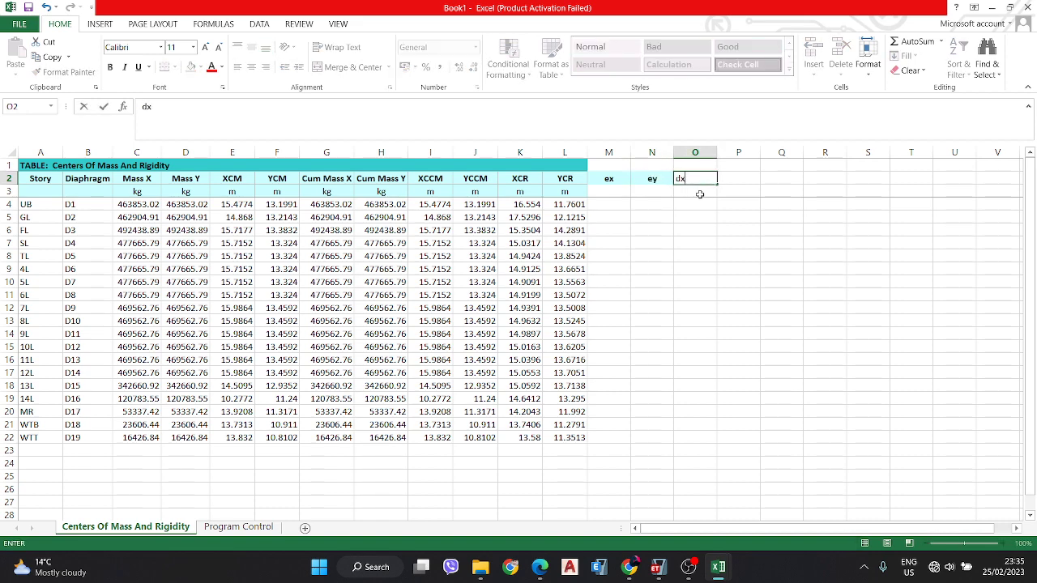
{"action": "key", "text": "Tab"}
{"action": "type", "text": "d"}
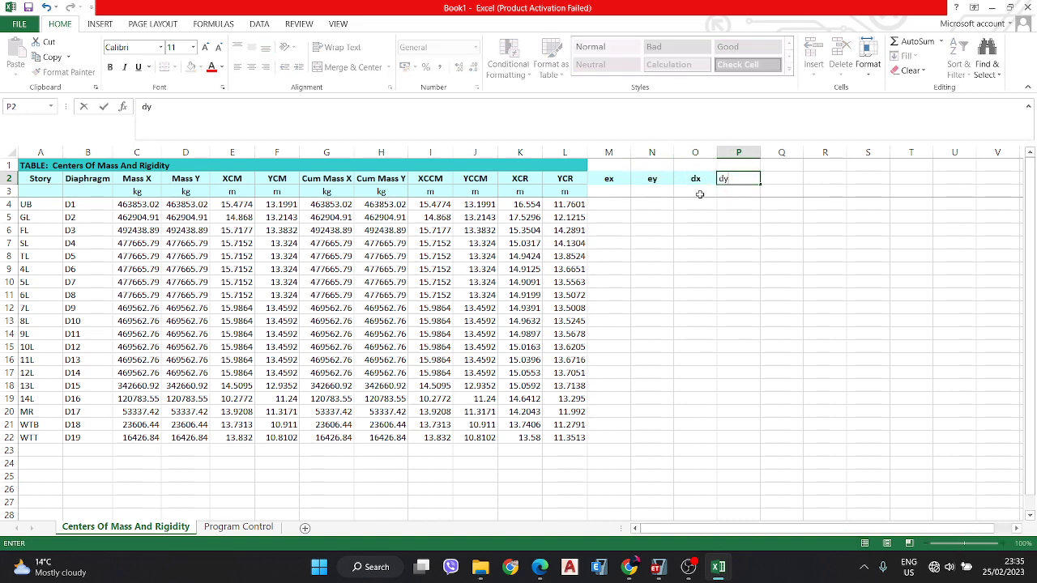
{"action": "key", "text": "Left"}
{"action": "type", "text": "D"}
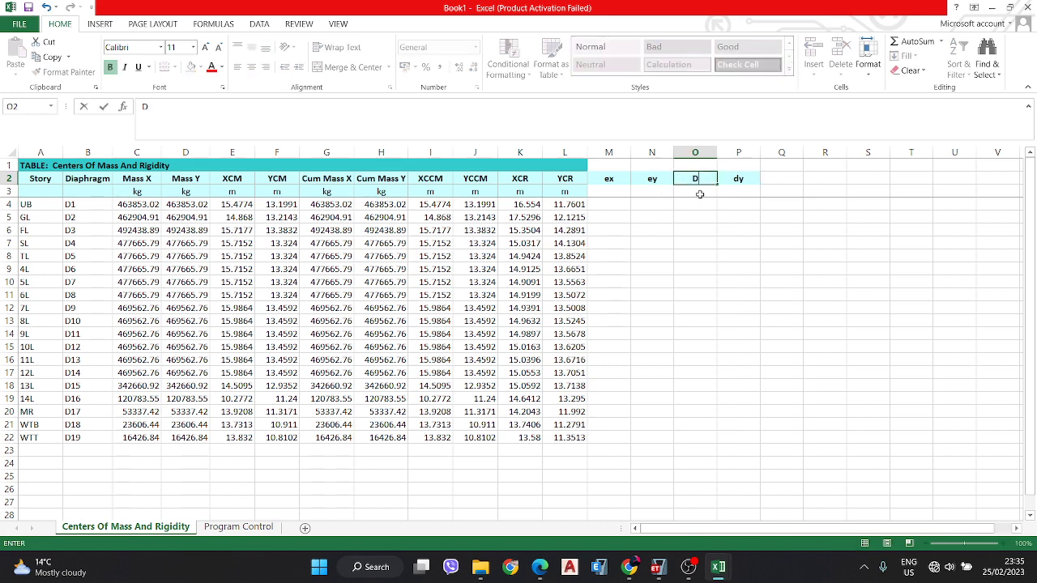
{"action": "key", "text": "Right"}
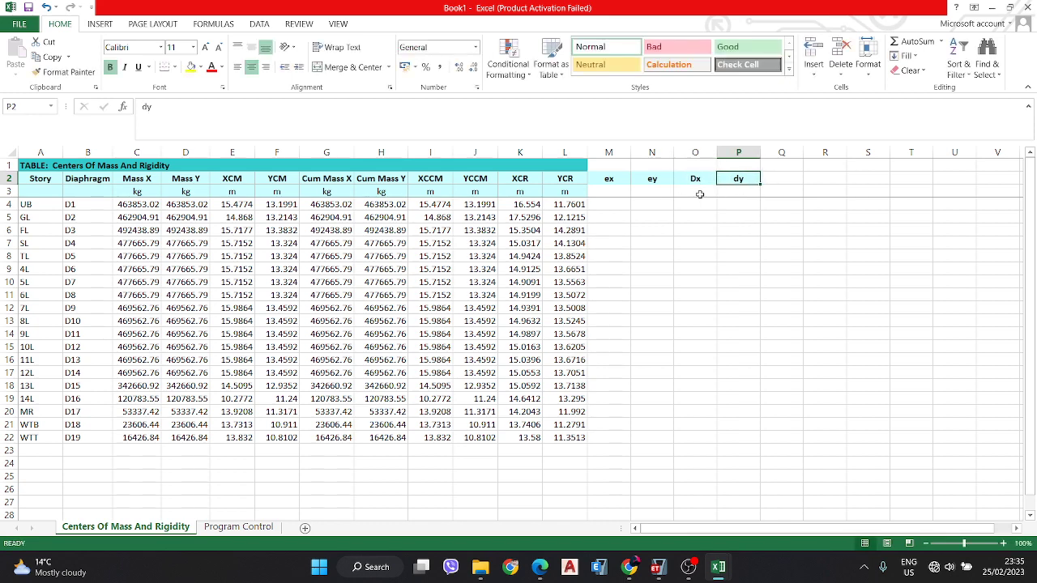
{"action": "type", "text": "D"}
{"action": "key", "text": "Right"}
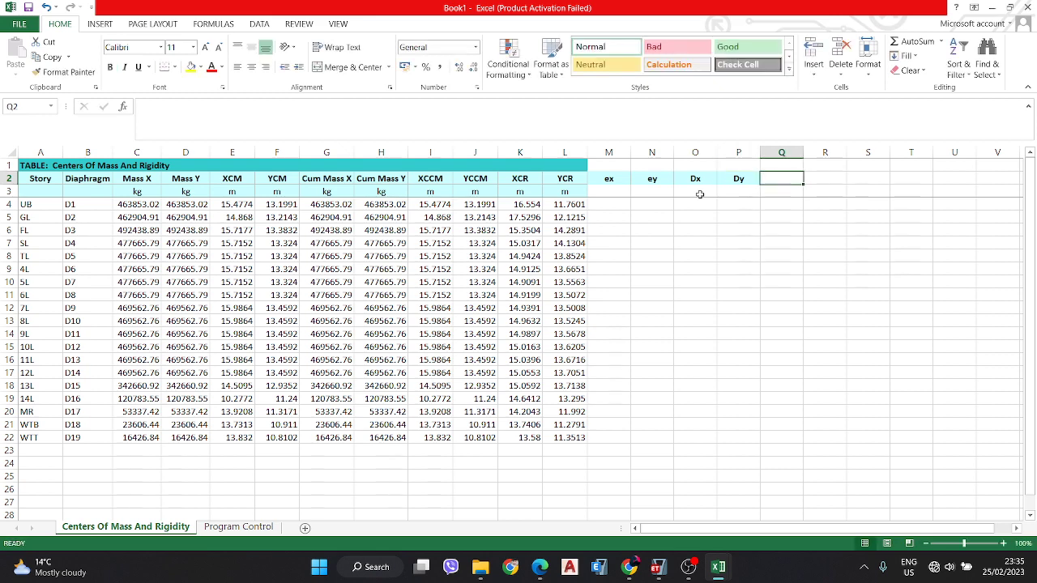
- Add a second pair of headings, ex in Q2 and ey in R2, each with the unit % in row 3
{"action": "type", "text": "ex"}
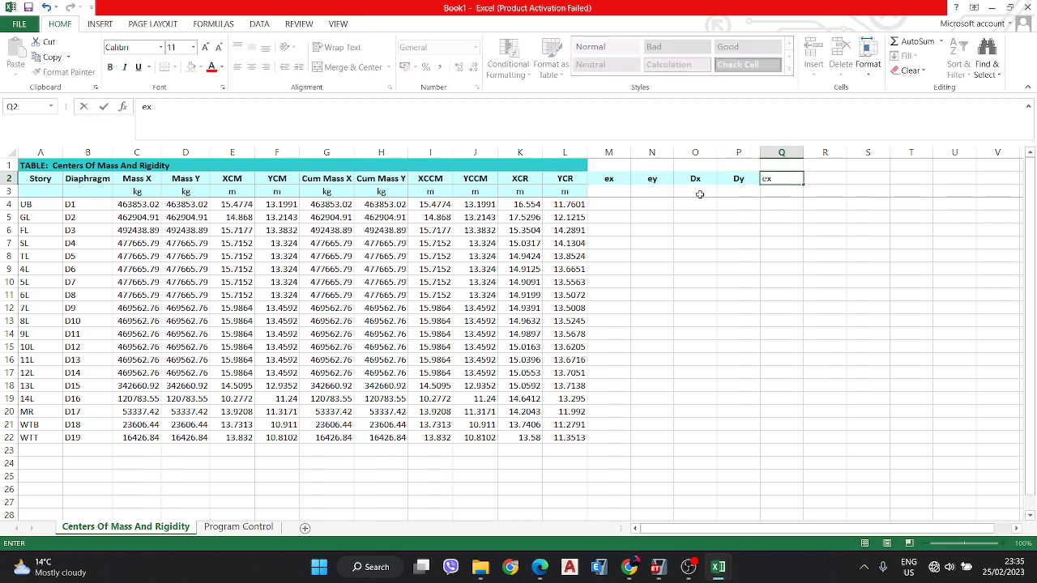
{"action": "key", "text": "Right"}
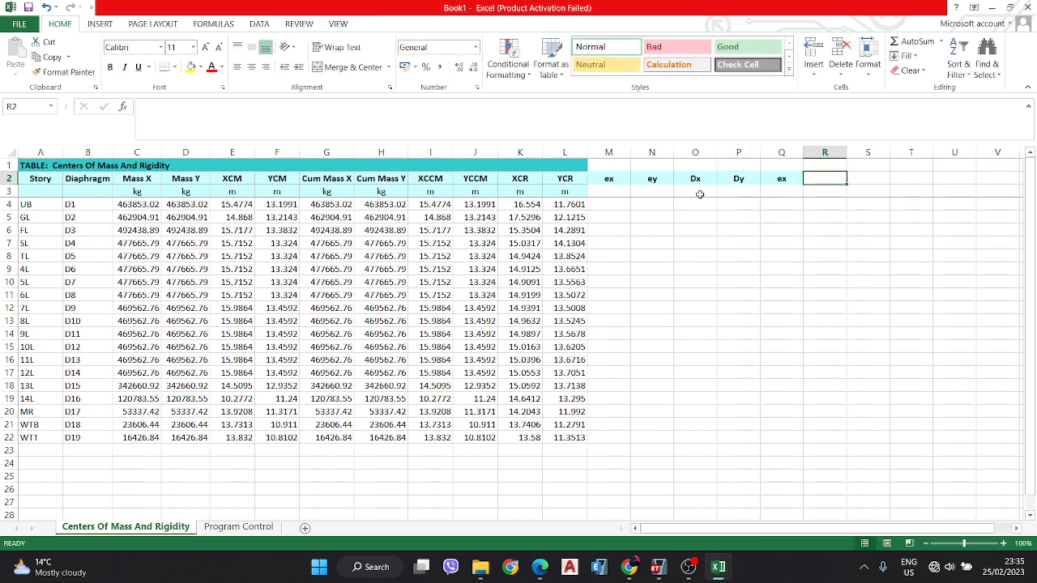
{"action": "type", "text": "ey"}
{"action": "key", "text": "Return"}
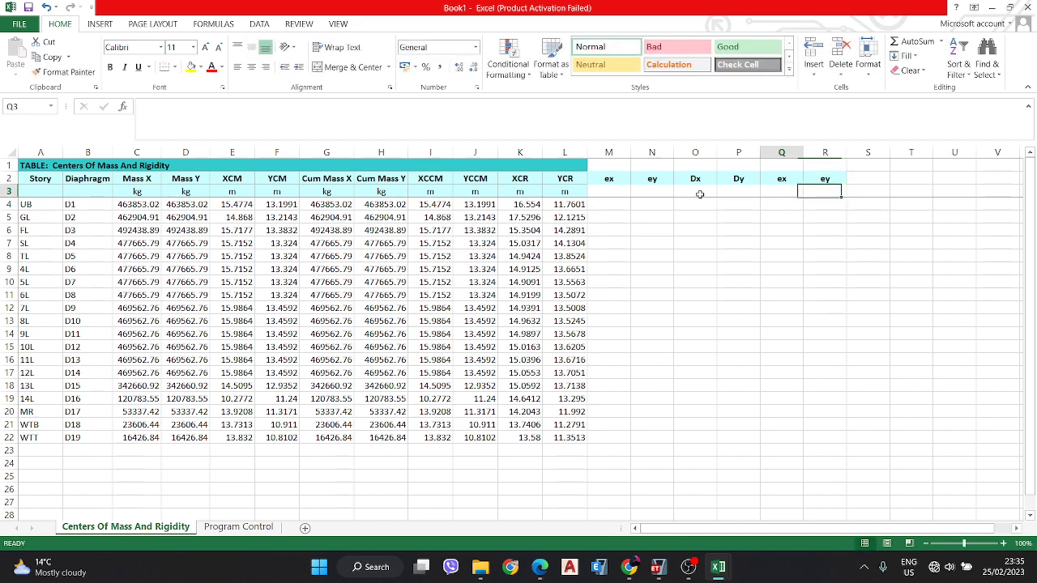
{"action": "type", "text": "%"}
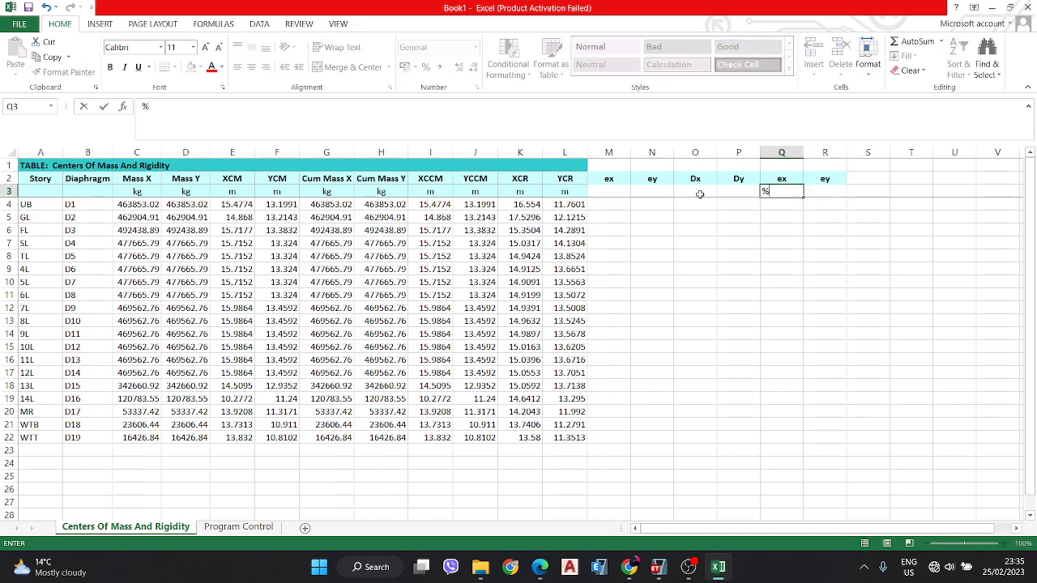
{"action": "key", "text": "Right"}
{"action": "key", "text": "Right"}
{"action": "key", "text": "Left"}
{"action": "type", "text": "%"}
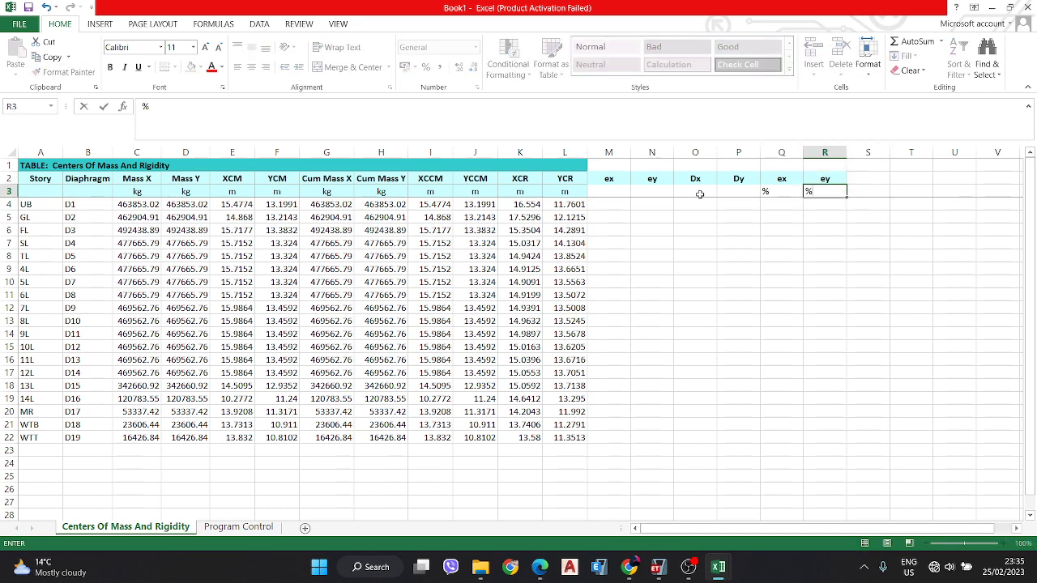
{"action": "key", "text": "Right"}
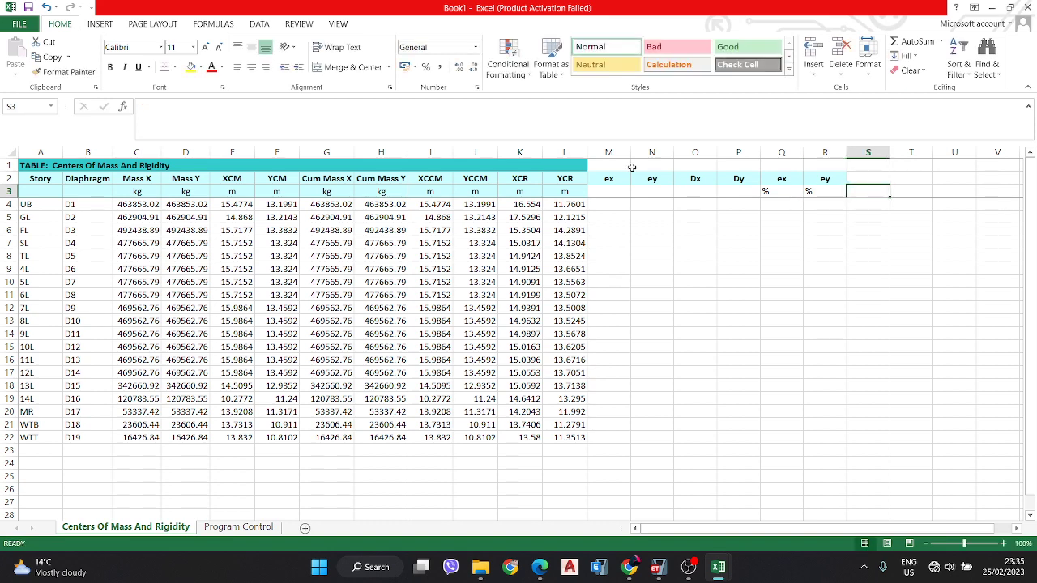
- Calculate ex for story UB in M4 as XCCM minus XCR with the formula =I4-K4
{"action": "left_click", "coordinate": [597, 201]}
{"action": "left_click", "coordinate": [663, 201]}
{"action": "left_click", "coordinate": [695, 201]}
{"action": "left_click", "coordinate": [612, 203]}
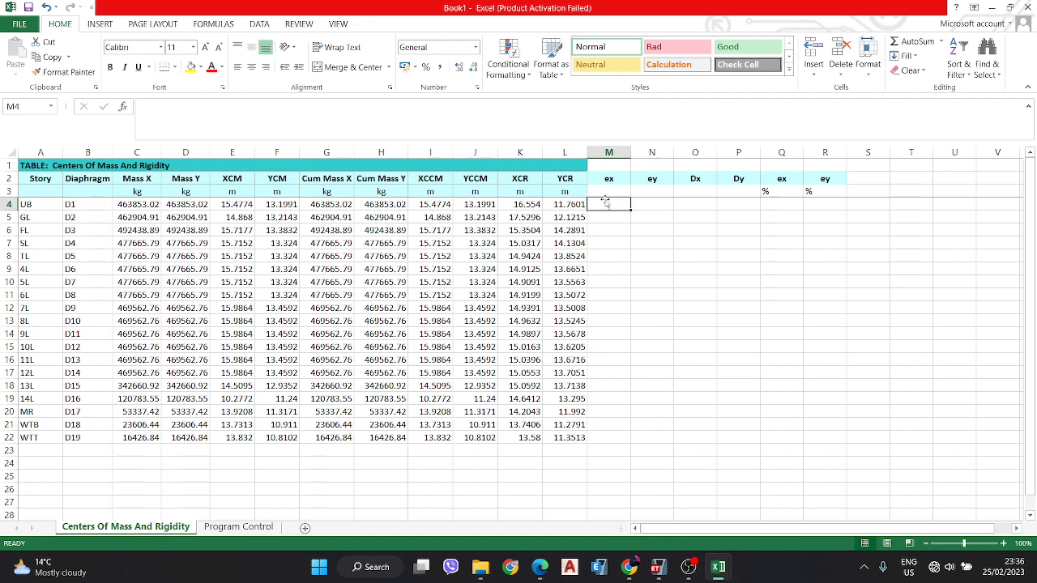
{"action": "type", "text": "="}
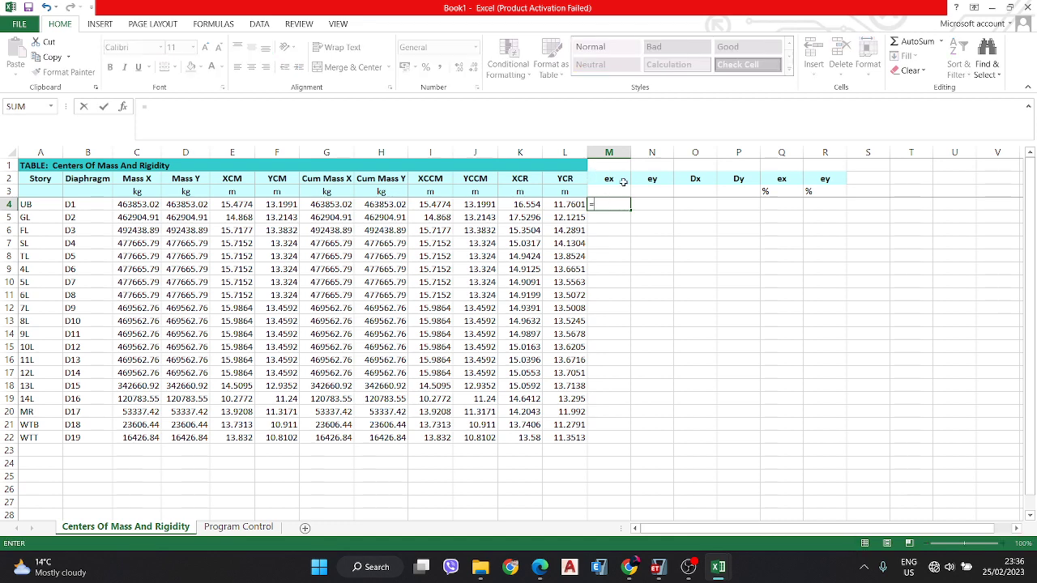
{"action": "left_click", "coordinate": [436, 203]}
{"action": "type", "text": "-"}
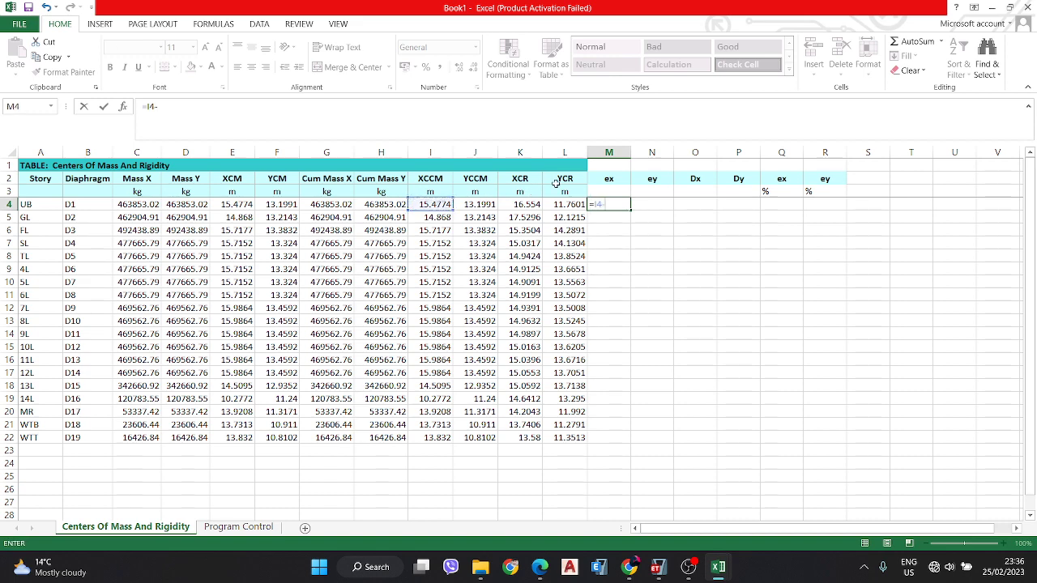
{"action": "left_click", "coordinate": [512, 204]}
{"action": "key", "text": "Return"}
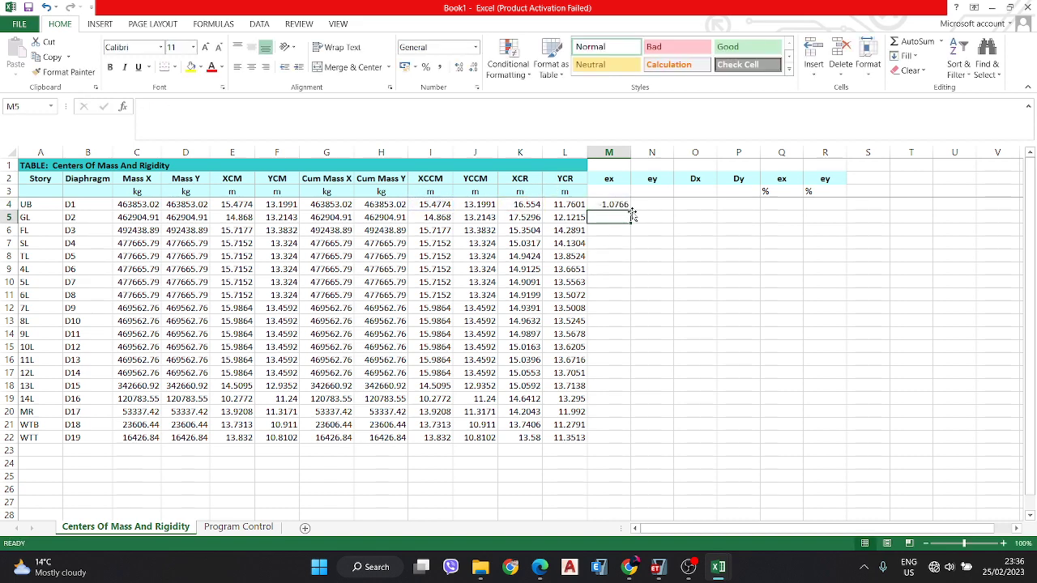
- Calculate ey for story UB in N4 with the formula =J4-L4 and fill the ex and ey formulas down to row 22
{"action": "left_click", "coordinate": [648, 206]}
{"action": "type", "text": "="}
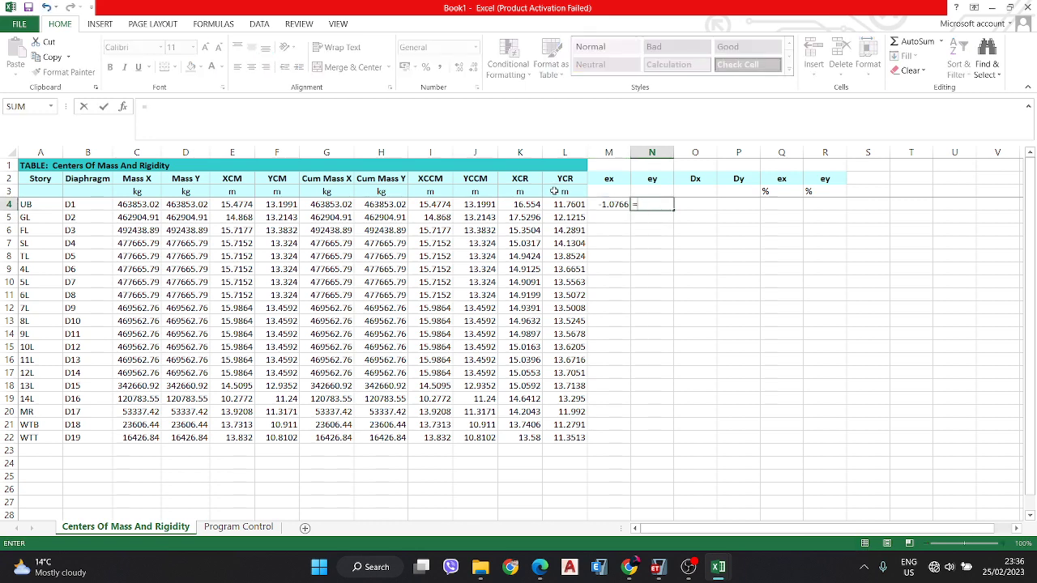
{"action": "left_click", "coordinate": [480, 205]}
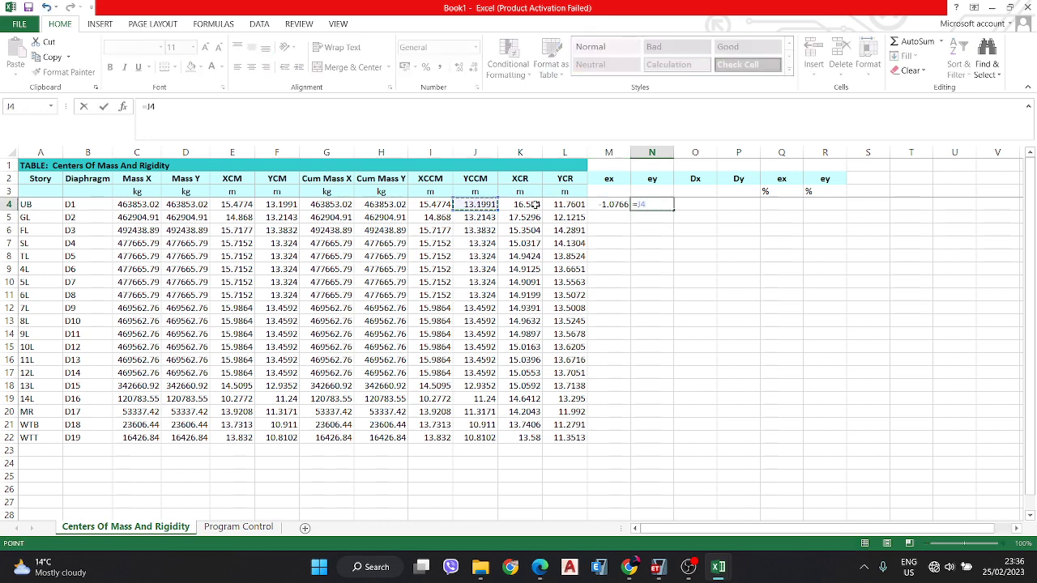
{"action": "type", "text": "-"}
{"action": "left_click", "coordinate": [565, 204]}
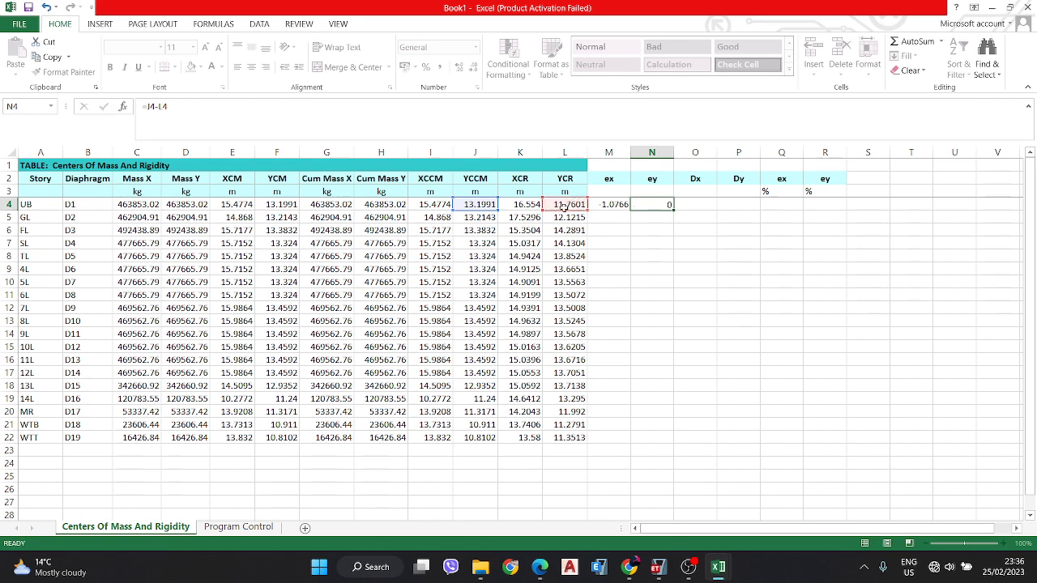
{"action": "key", "text": "Return"}
{"action": "left_click_drag", "start_coordinate": [613, 204], "coordinate": [674, 445]}
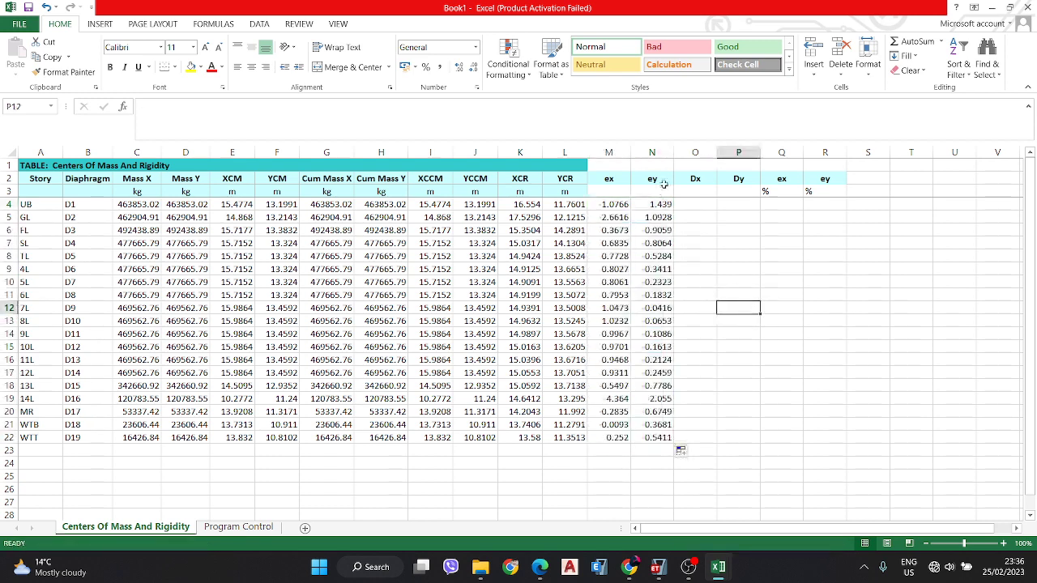
- Switch to ETABS, close the Centers Of Mass And Rigidity table and check the coordinates of the 6L joint at grid point 10-I
{"action": "left_click", "coordinate": [709, 204]}
{"action": "left_click", "coordinate": [733, 204]}
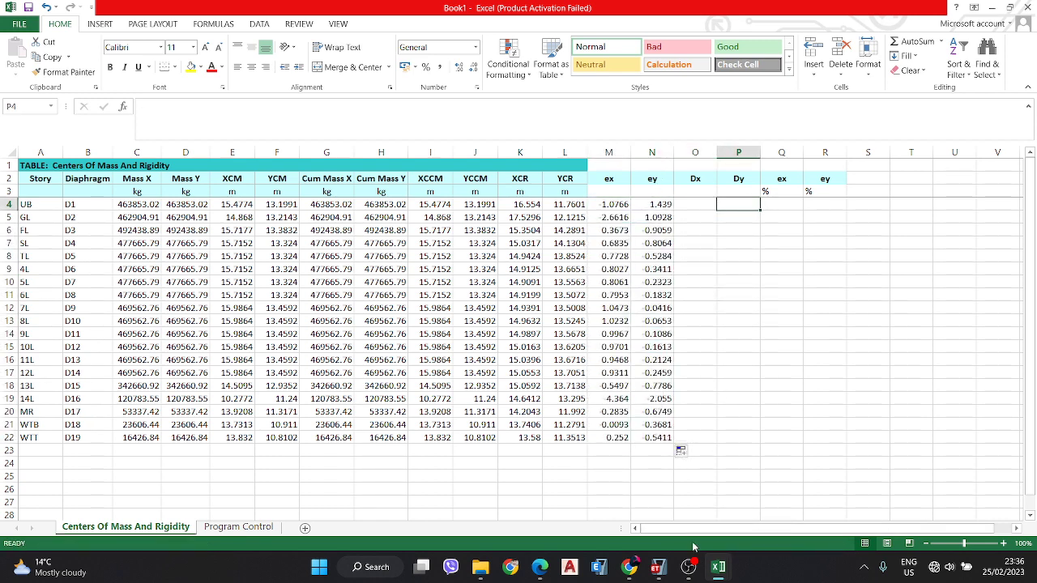
{"action": "left_click", "coordinate": [654, 574]}
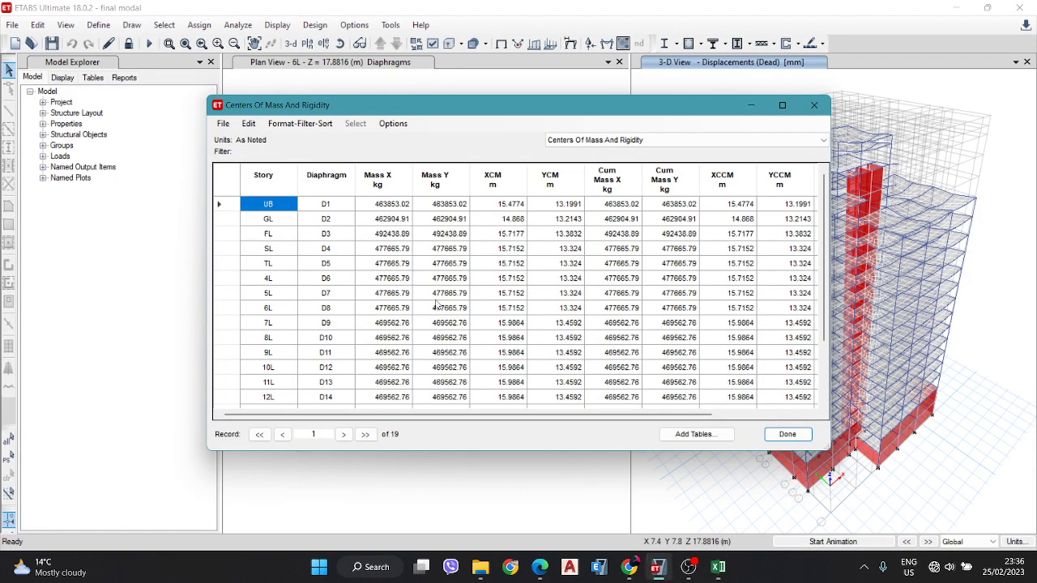
{"action": "key", "text": "alt+Tab"}
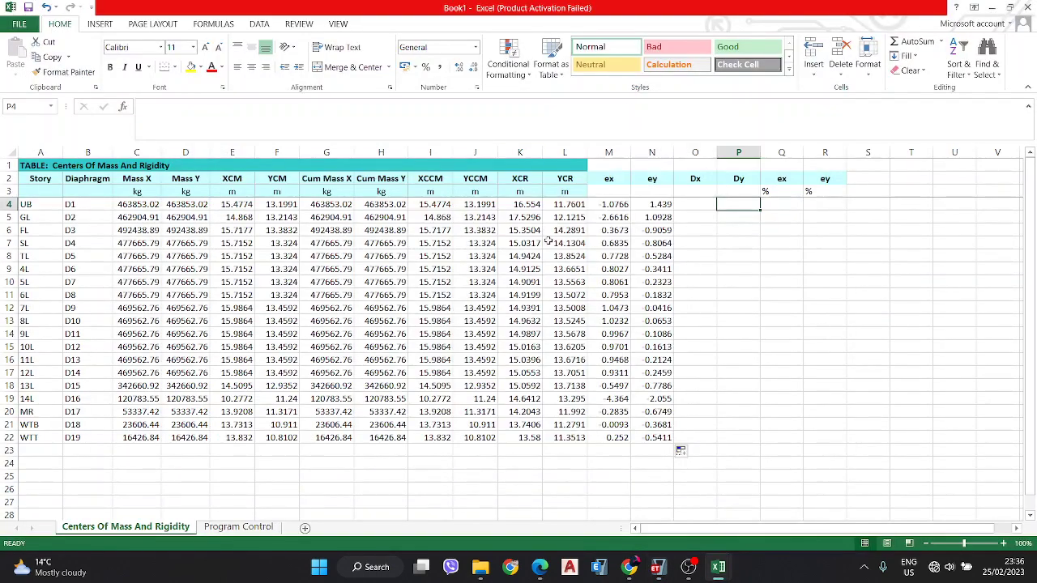
{"action": "mouse_move", "coordinate": [656, 572]}
{"action": "left_click", "coordinate": [667, 478]}
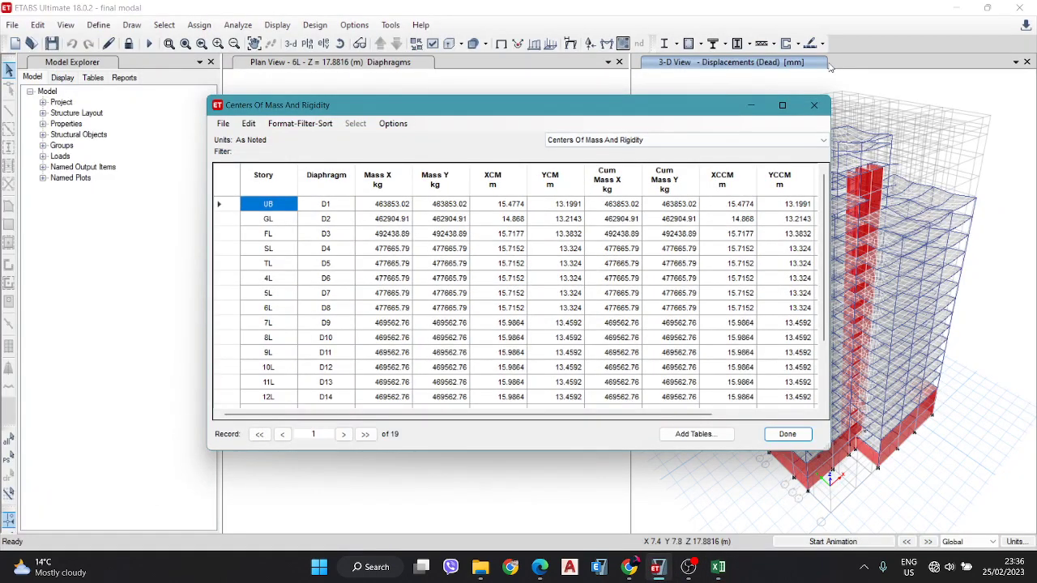
{"action": "left_click", "coordinate": [814, 105]}
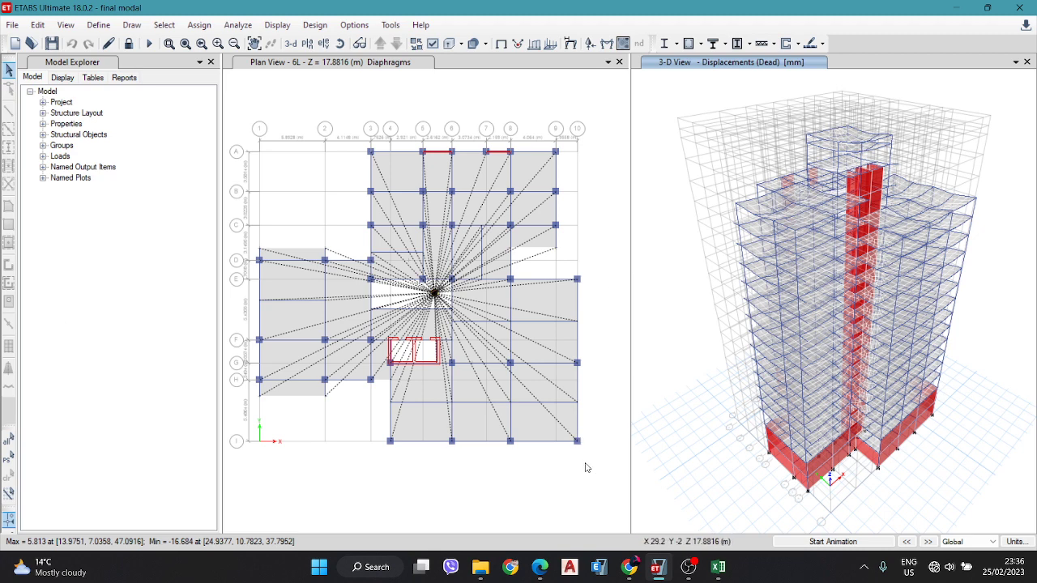
{"action": "right_click", "coordinate": [577, 441]}
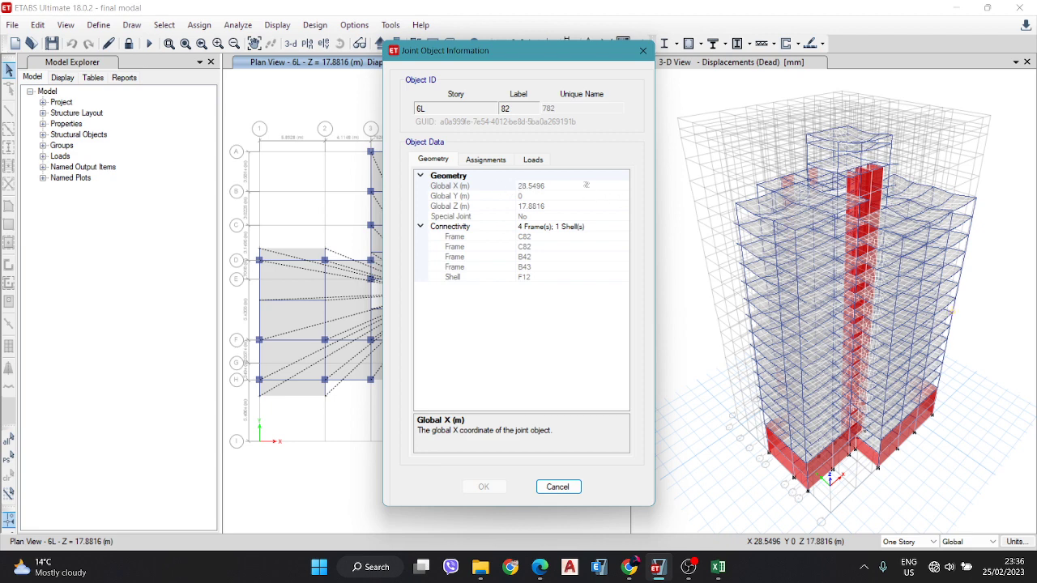
{"action": "left_click", "coordinate": [643, 51]}
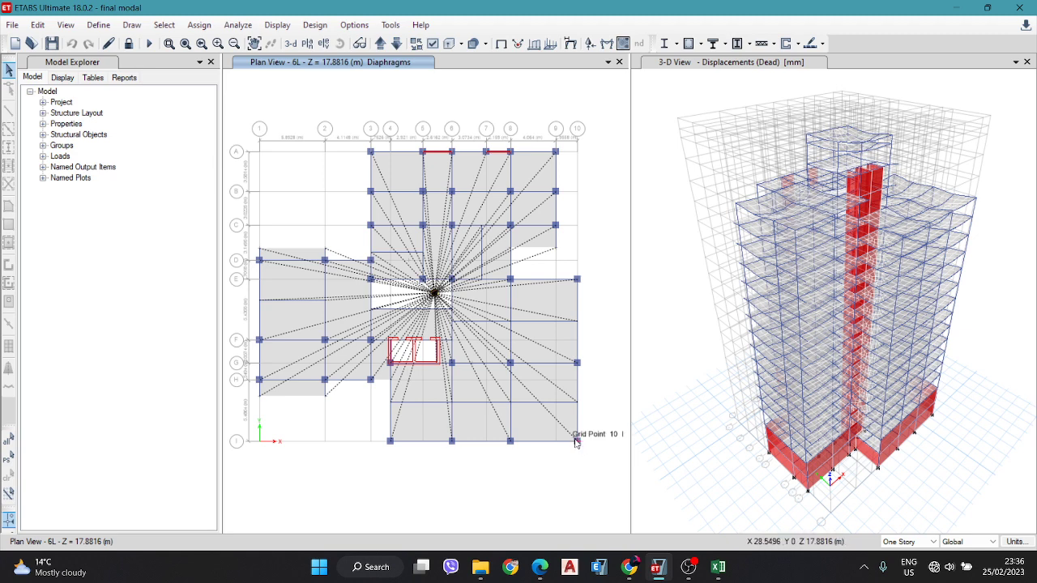
- Check the depth and width of the COLUMN800*800 frame section, leaving its properties unmodified
{"action": "left_click", "coordinate": [39, 25]}
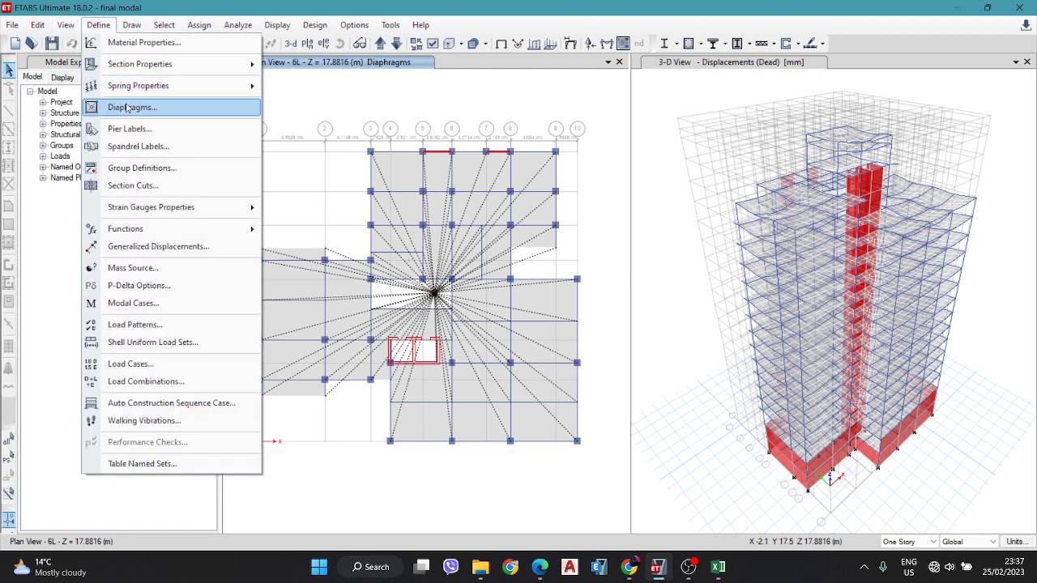
{"action": "mouse_move", "coordinate": [162, 64]}
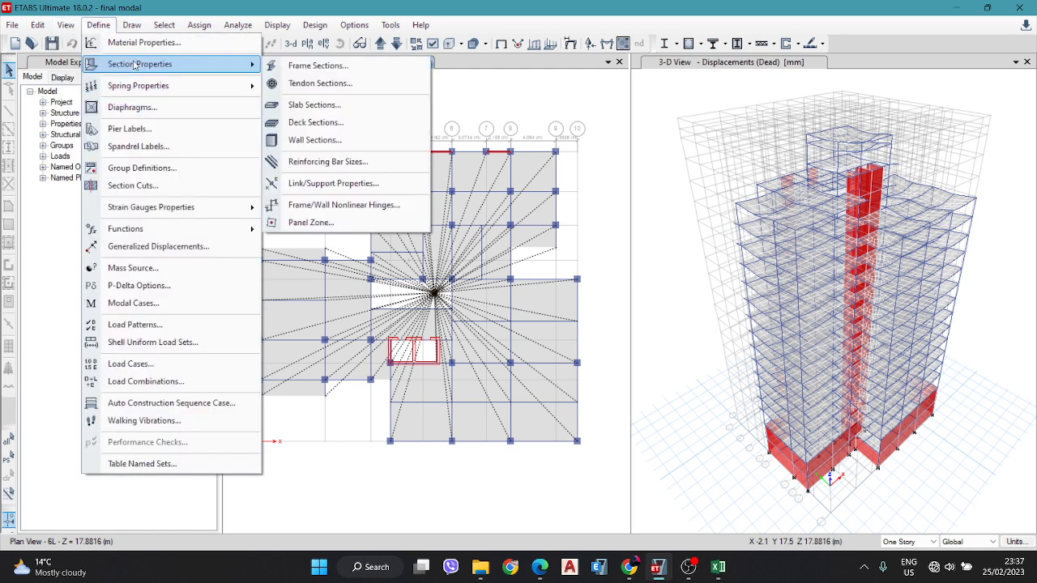
{"action": "left_click", "coordinate": [316, 67]}
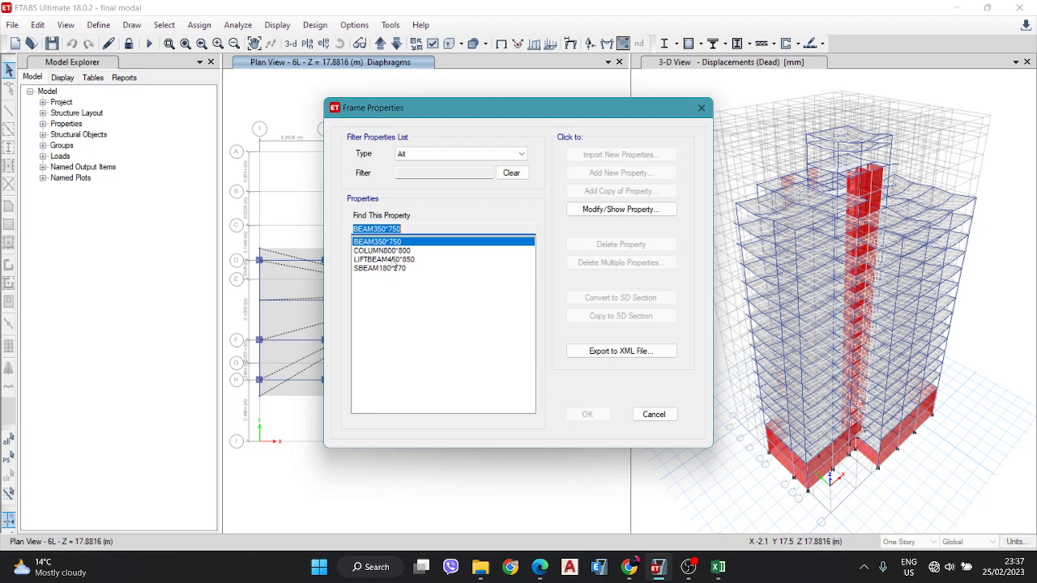
{"action": "left_click", "coordinate": [396, 254]}
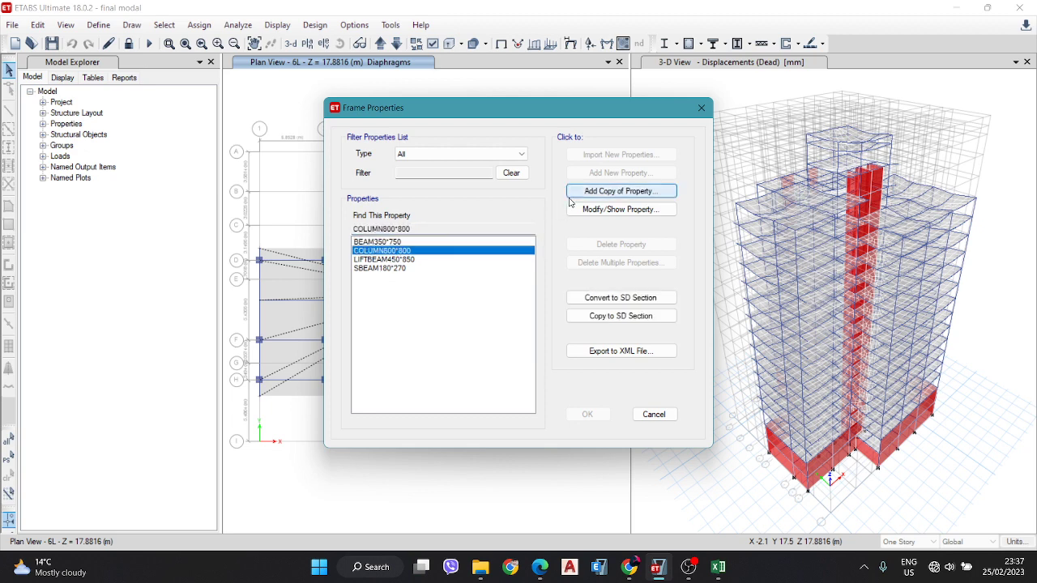
{"action": "double_click", "coordinate": [397, 254]}
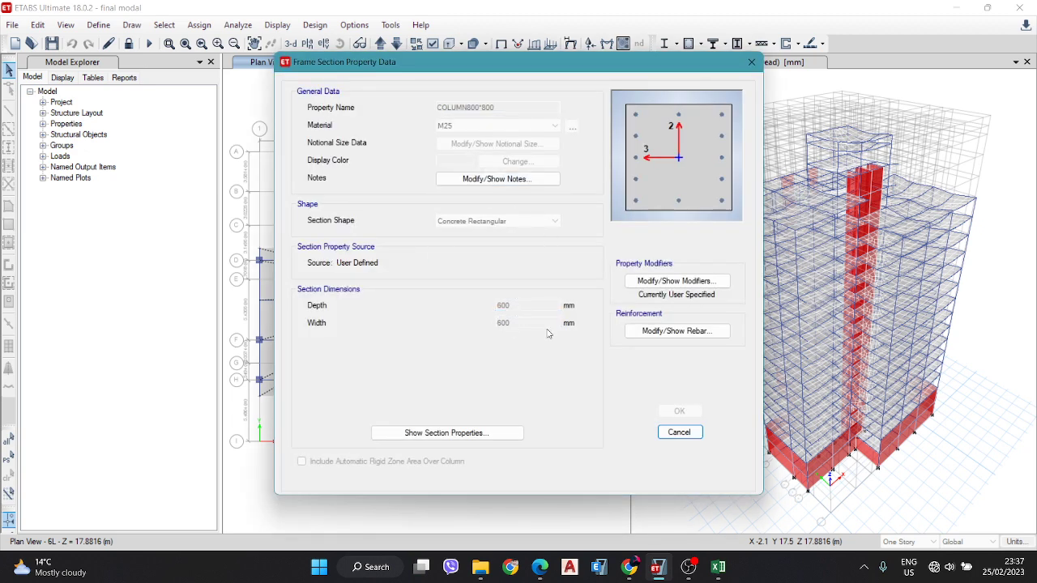
{"action": "left_click", "coordinate": [679, 432]}
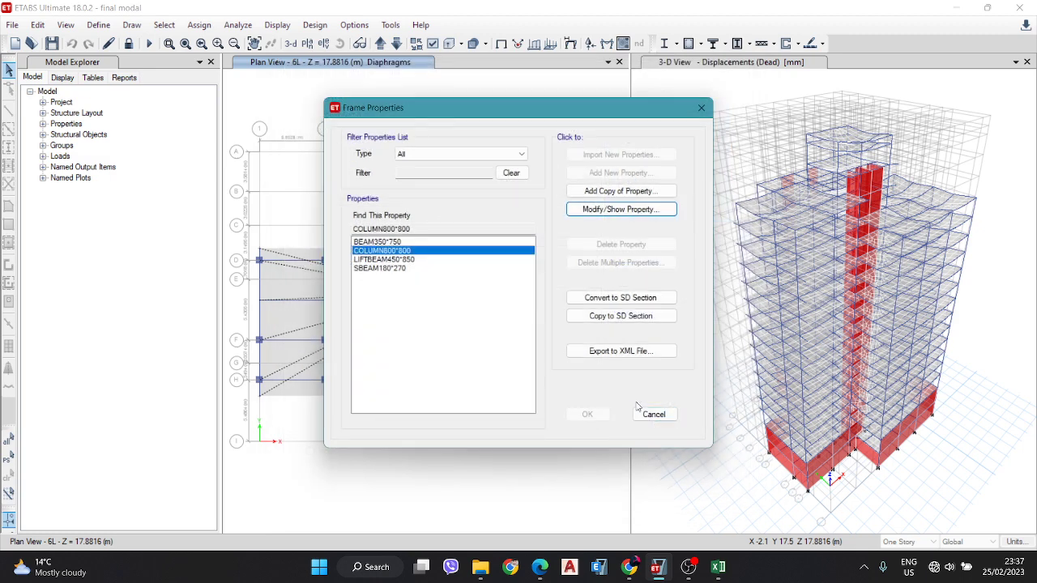
{"action": "left_click", "coordinate": [701, 110]}
- Switch to the Book1 workbook in Excel and enter Dx for story UB in O4 as =25.5496+0.6/2+0.6/2
{"action": "mouse_move", "coordinate": [718, 567]}
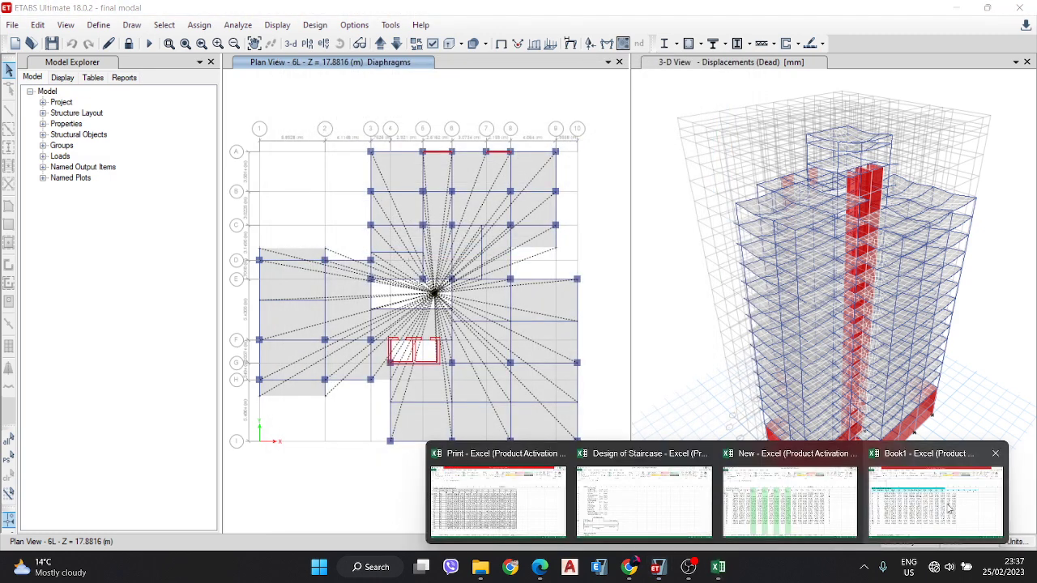
{"action": "left_click", "coordinate": [949, 509]}
{"action": "left_click", "coordinate": [691, 200]}
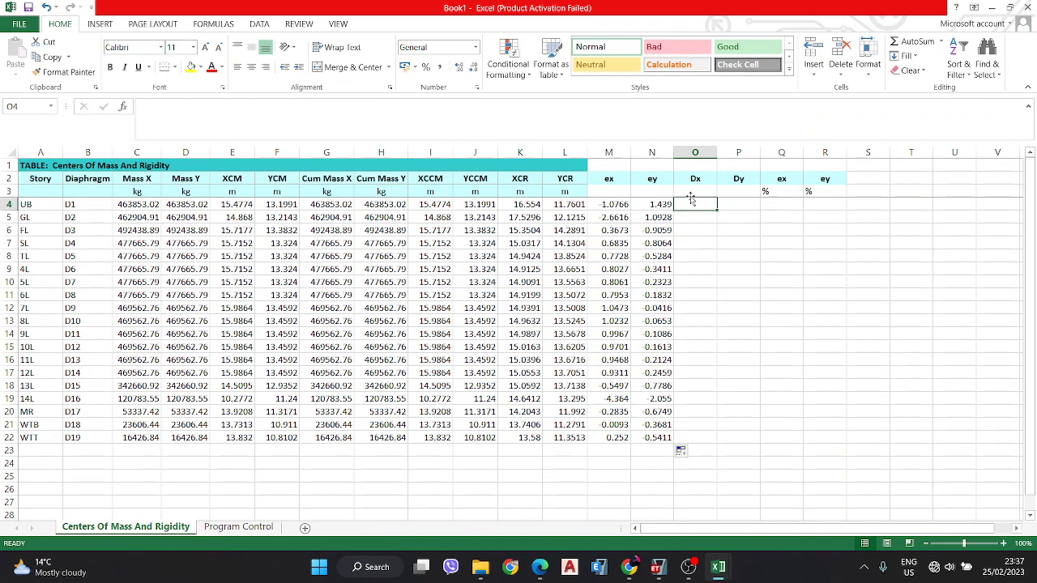
{"action": "type", "text": "=25.5496+.6/"}
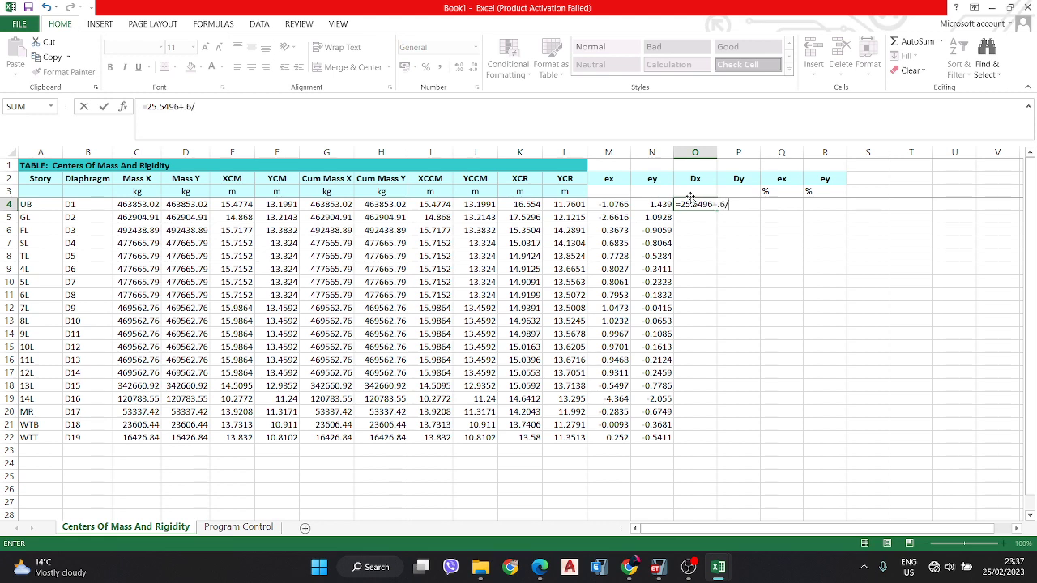
{"action": "type", "text": "+.6/2"}
{"action": "key", "text": "Return"}
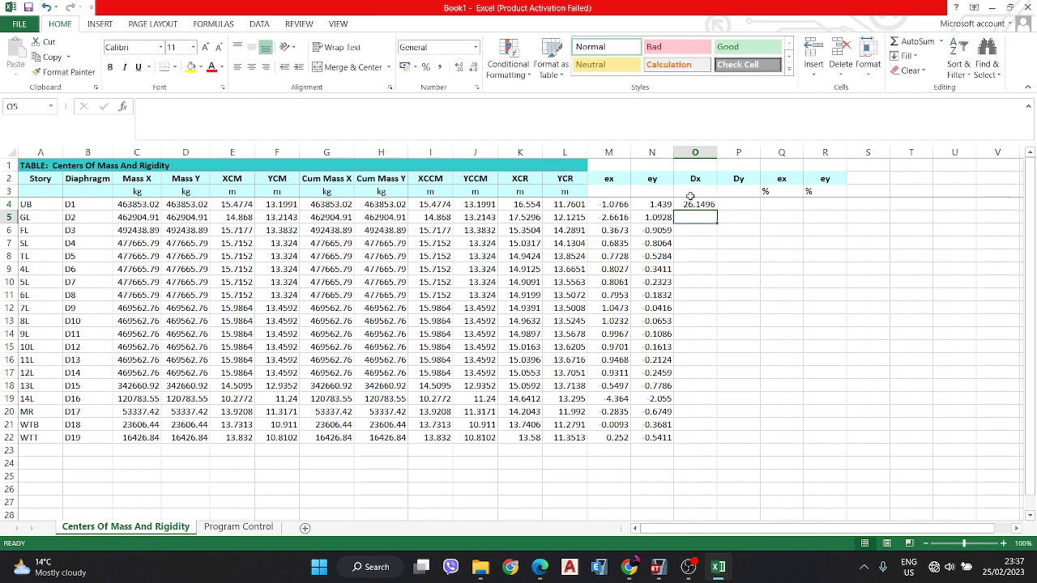
- Switch back to ETABS and check the global Y coordinate of the 6L joint at grid point 9-A
{"action": "left_click", "coordinate": [737, 204]}
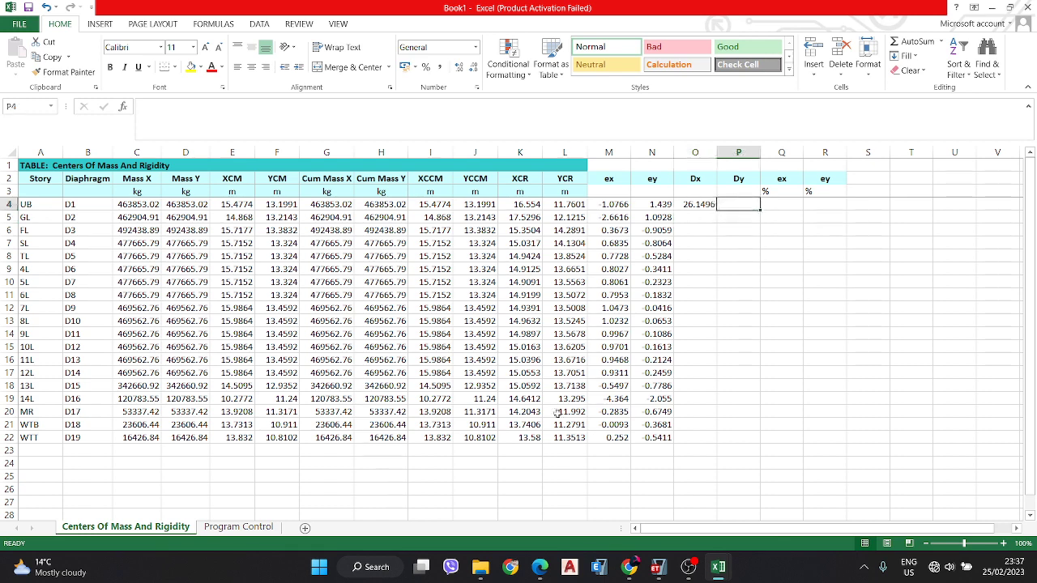
{"action": "left_click", "coordinate": [656, 567]}
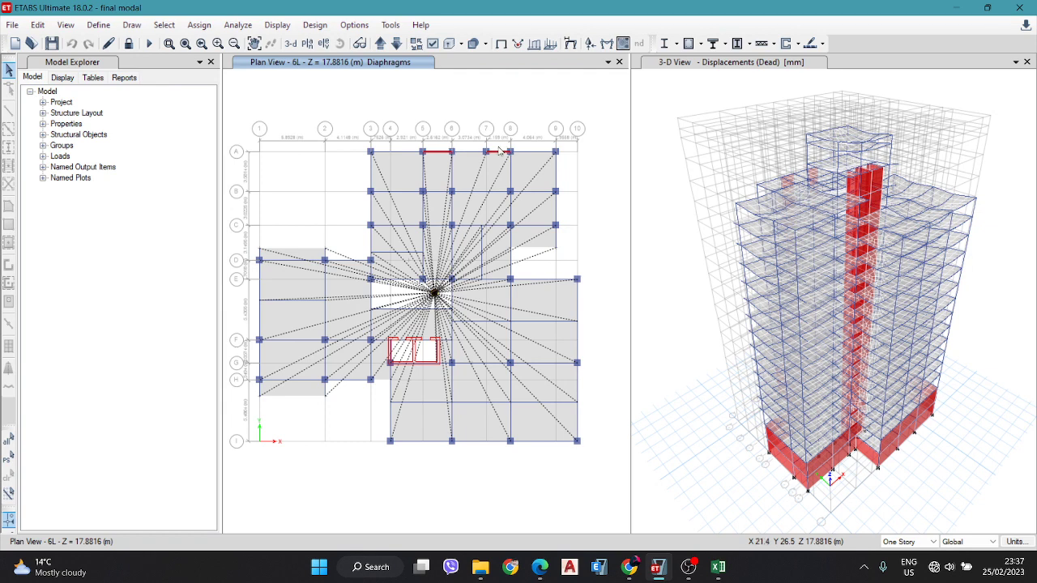
{"action": "right_click", "coordinate": [558, 155]}
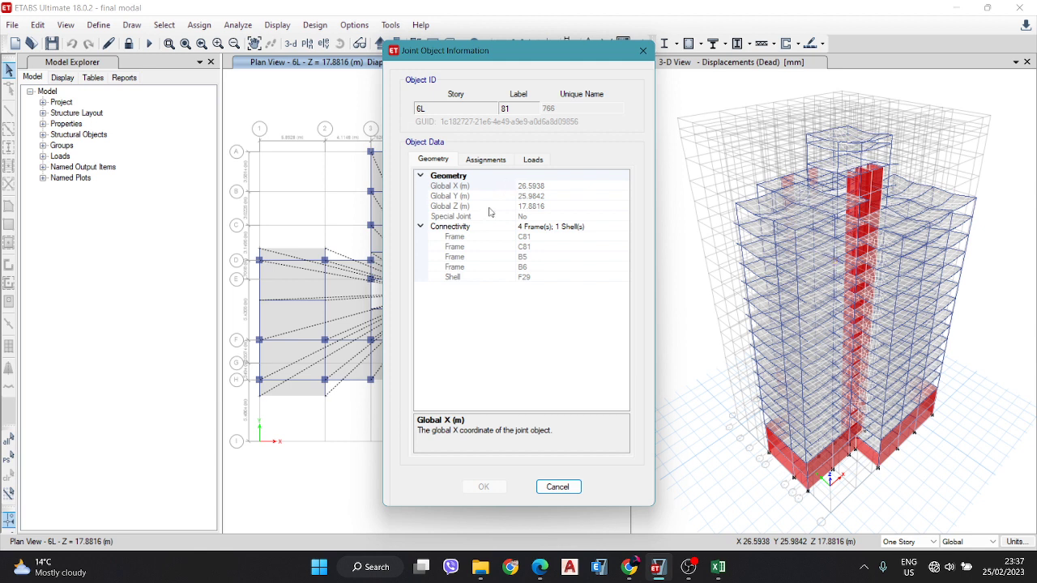
{"action": "left_click", "coordinate": [486, 196]}
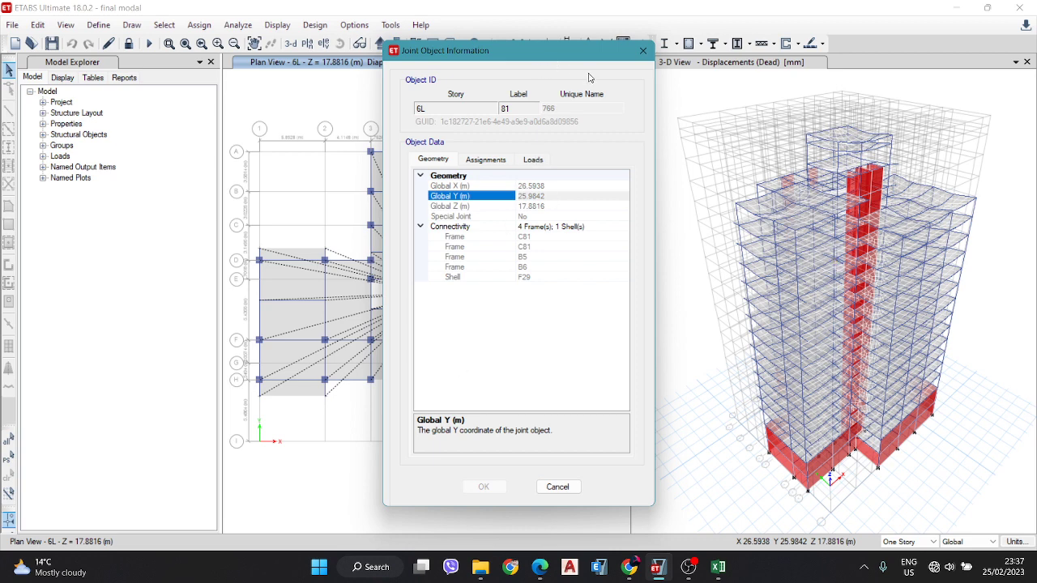
{"action": "left_click", "coordinate": [643, 50]}
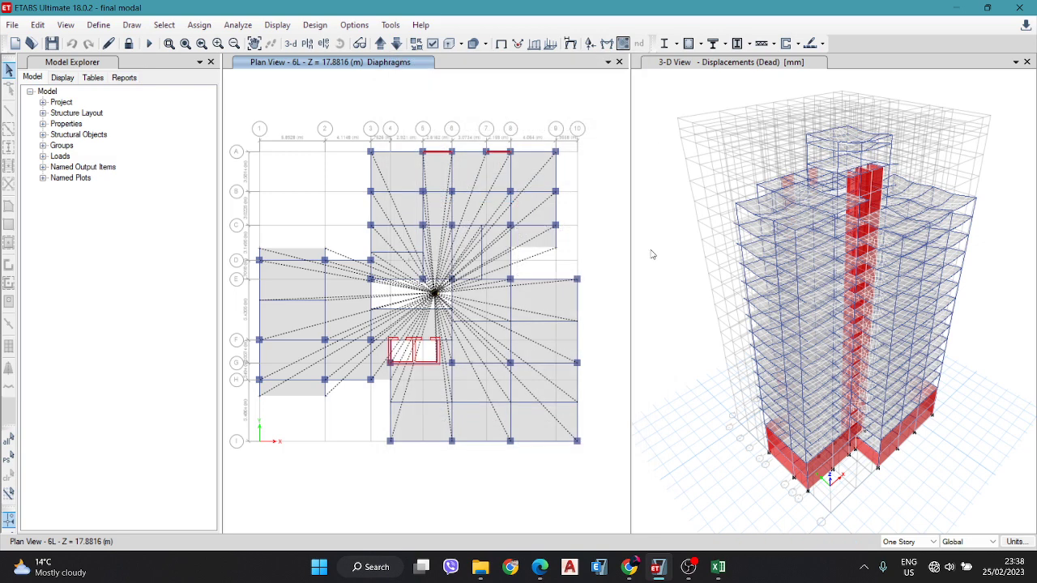
- Recheck the global coordinates of the 6L joints at grid points 10-I and 9-A for the plan dimensions
{"action": "right_click", "coordinate": [575, 440]}
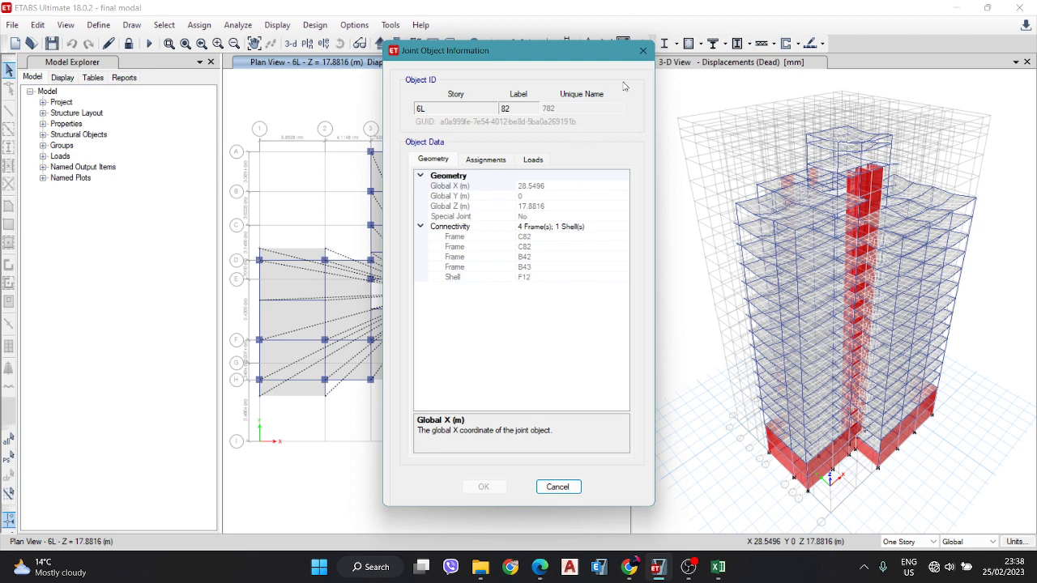
{"action": "left_click", "coordinate": [643, 50]}
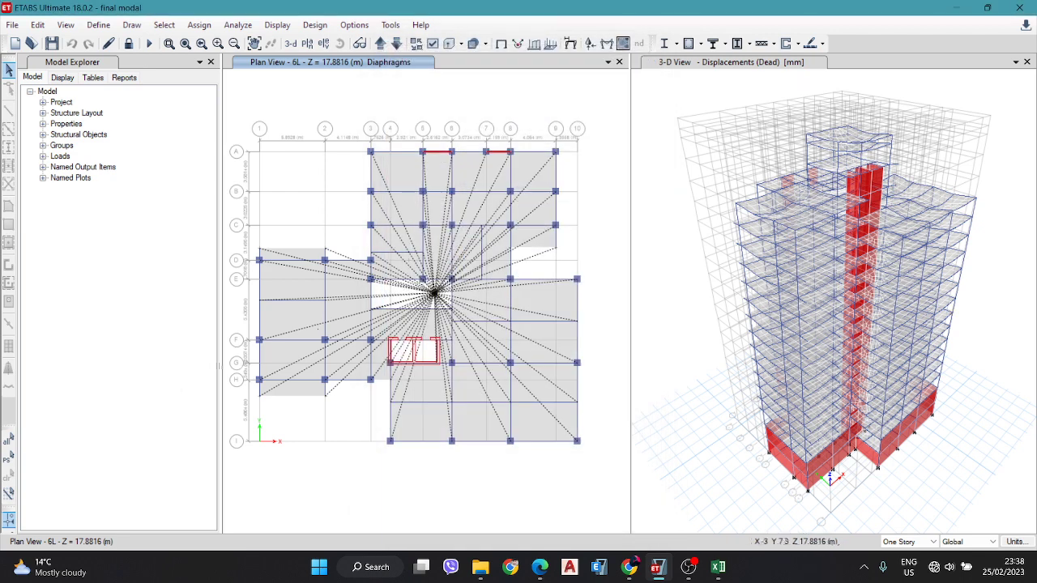
{"action": "right_click", "coordinate": [556, 152]}
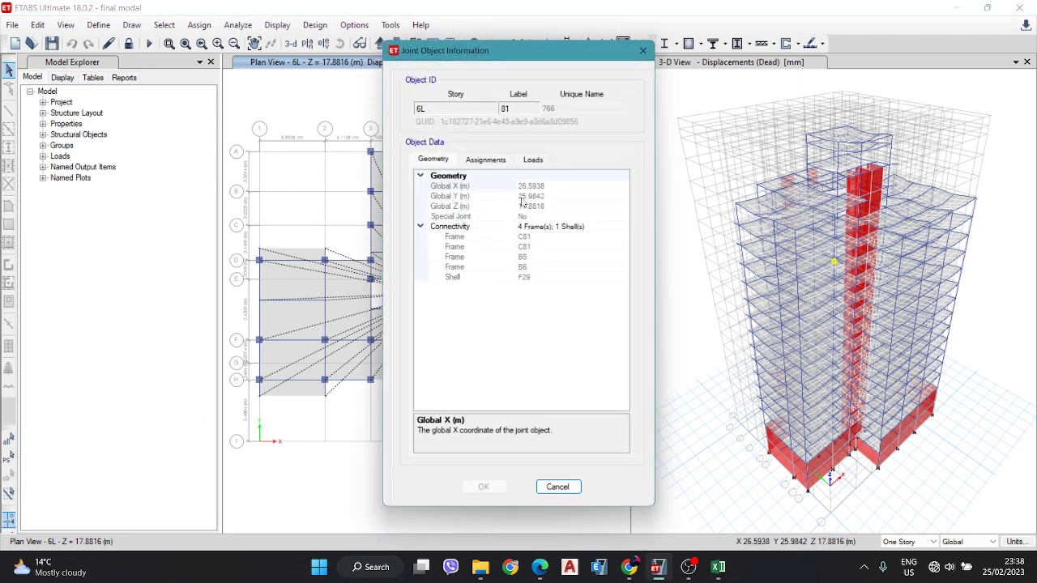
{"action": "left_click", "coordinate": [643, 50]}
- Switch to the Book1 workbook in Excel and replace the Dx formula in O4 with =28.5496*0.6/2+0.6/2
{"action": "mouse_move", "coordinate": [718, 567]}
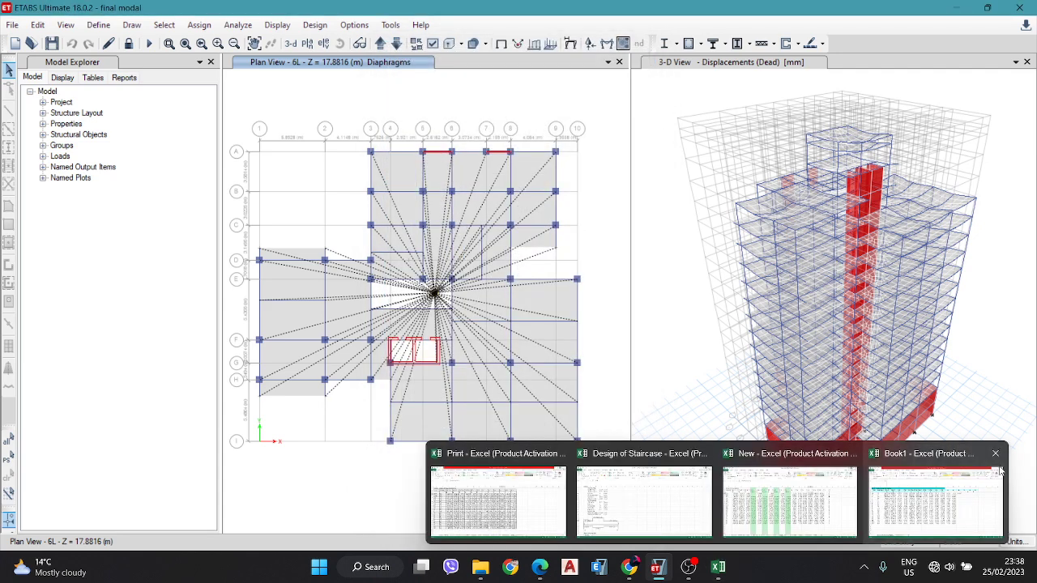
{"action": "left_click", "coordinate": [936, 508]}
{"action": "left_click", "coordinate": [696, 204]}
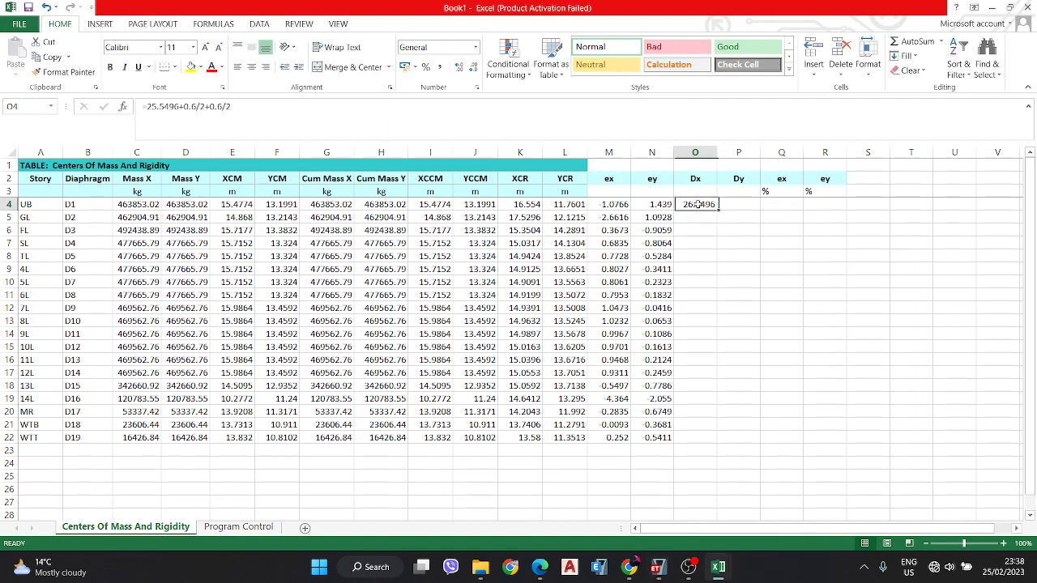
{"action": "type", "text": "="}
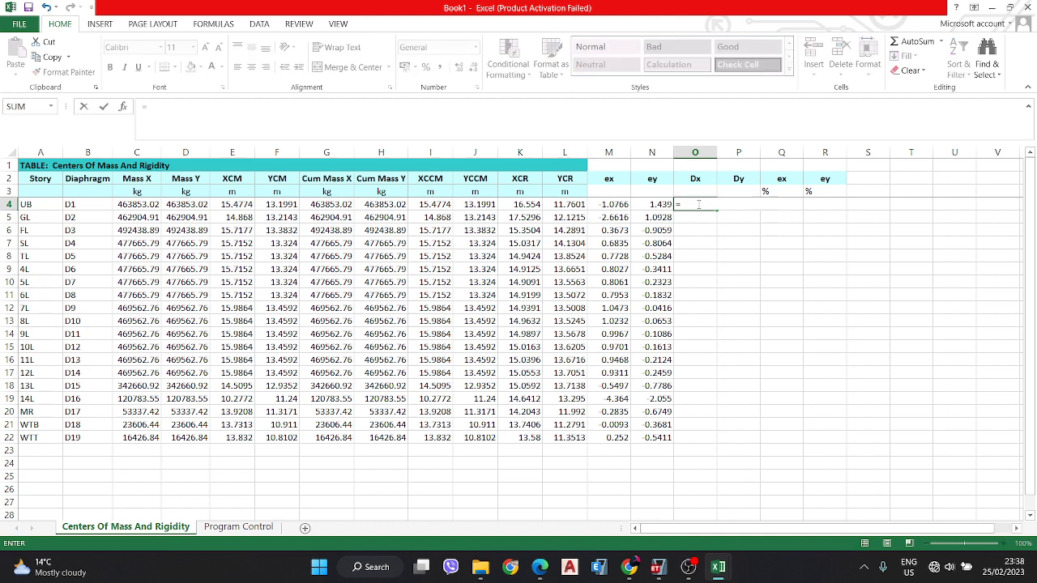
{"action": "type", "text": "28.5496*"}
{"action": "type", "text": ".600/"}
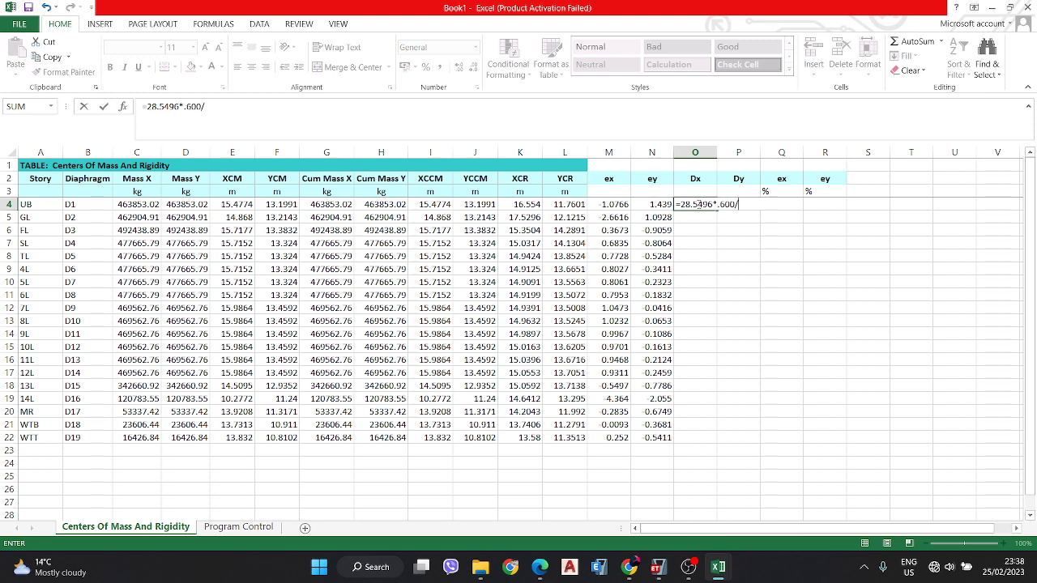
{"action": "type", "text": "2+.600"}
{"action": "type", "text": "/2"}
{"action": "key", "text": "Return"}
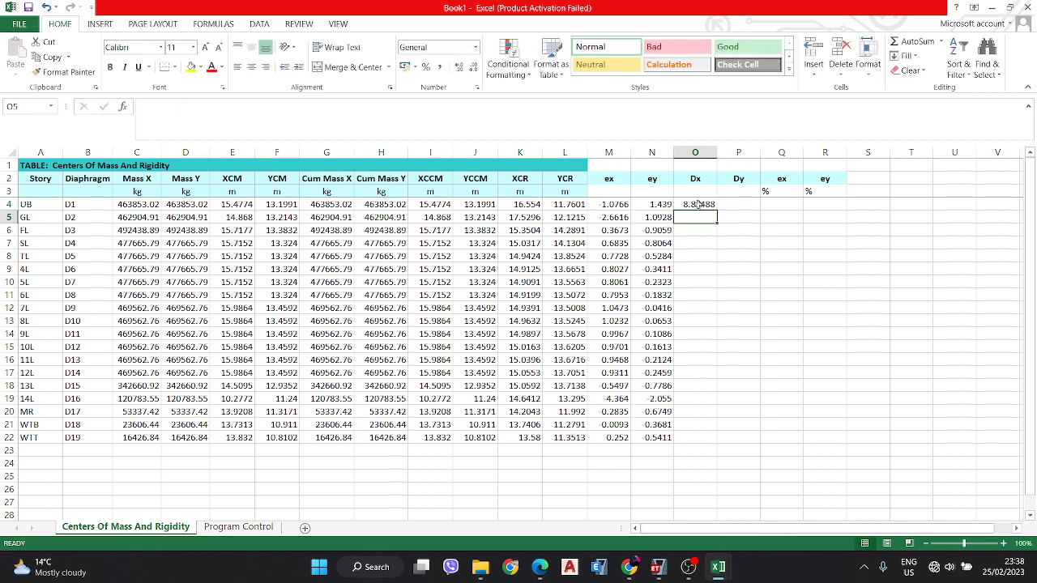
{"action": "left_click", "coordinate": [694, 203]}
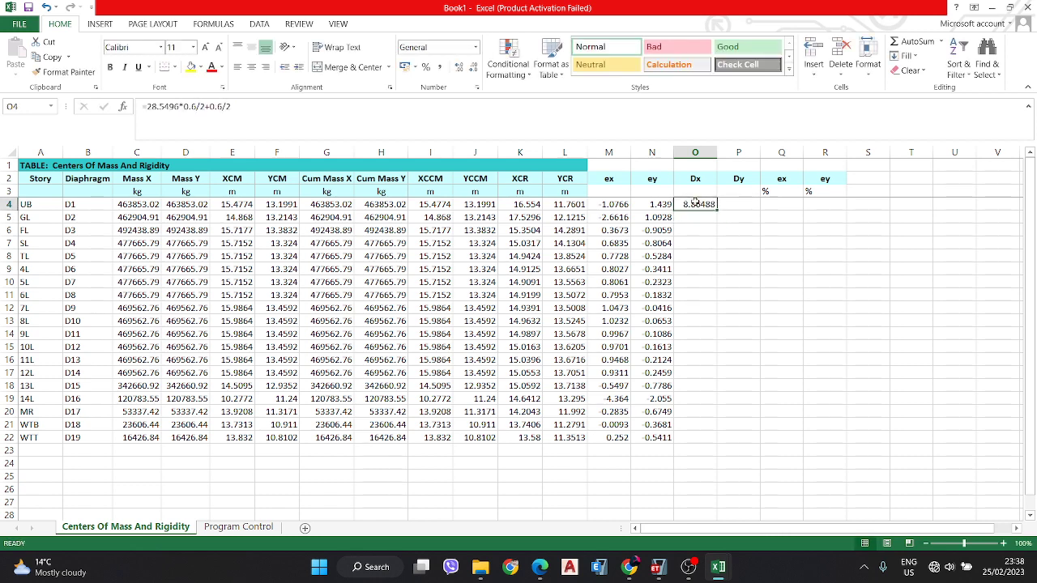
- Correct the Dx formula for story UB in O4 to =28.5496+0.6/2+0.6/2
{"action": "double_click", "coordinate": [695, 203]}
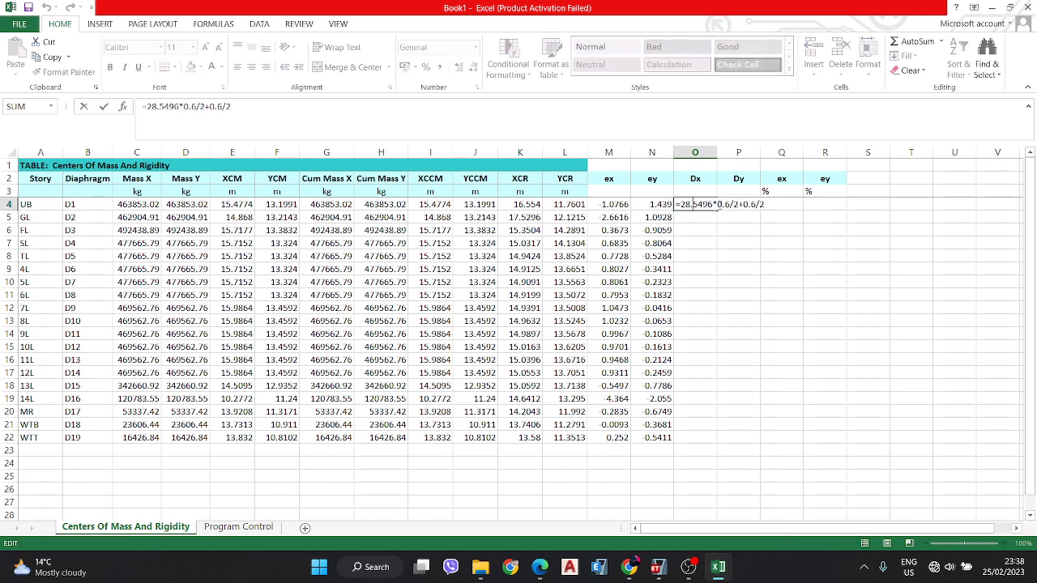
{"action": "key", "text": "BackSpace"}
{"action": "type", "text": "+"}
{"action": "key", "text": "Return"}
- Enter Dy for story UB in P4 as =25.9842+.6/2+.6/2
{"action": "left_click", "coordinate": [744, 202]}
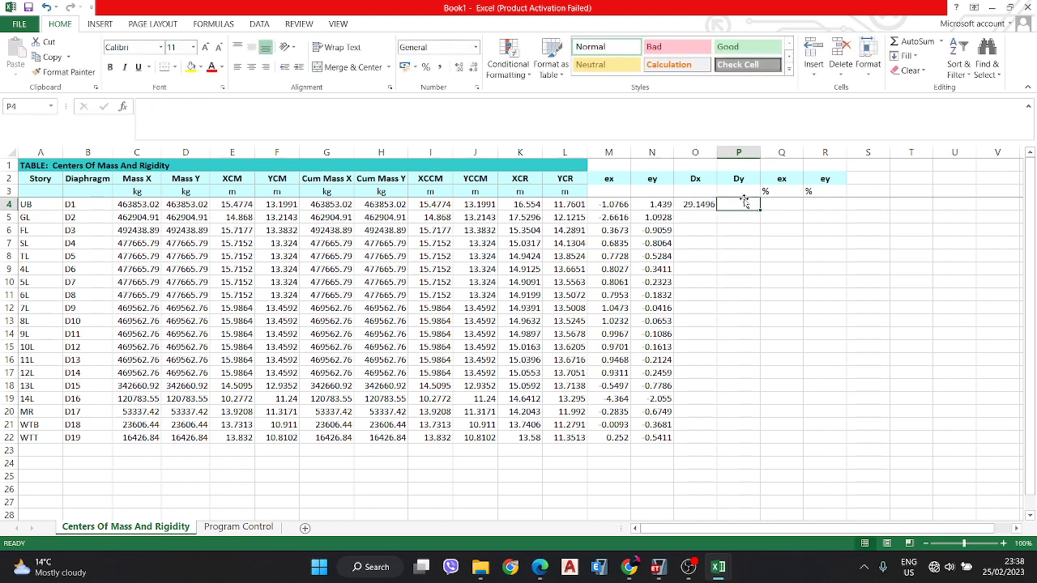
{"action": "type", "text": "="}
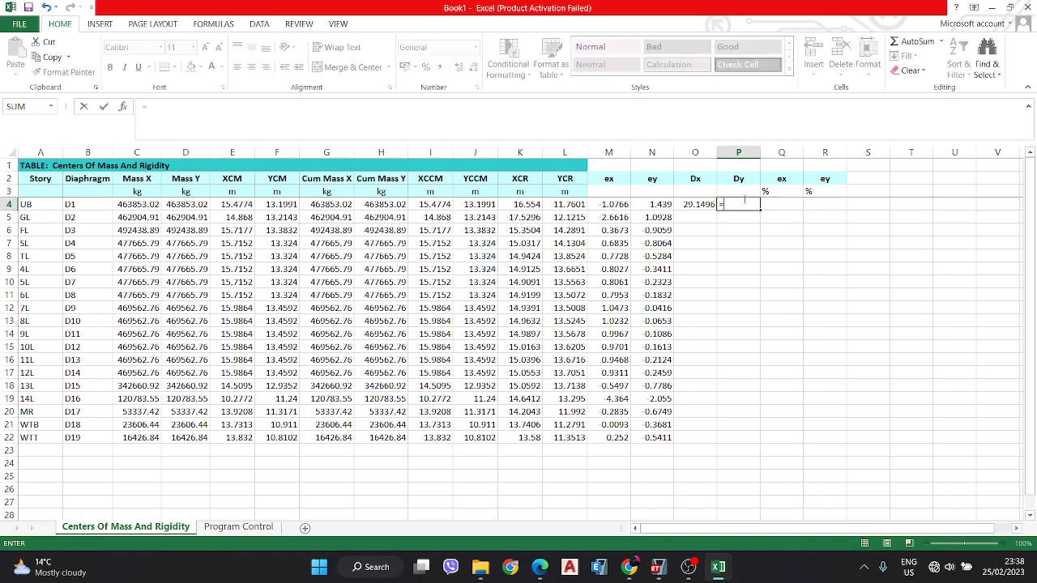
{"action": "type", "text": "25.9842+."}
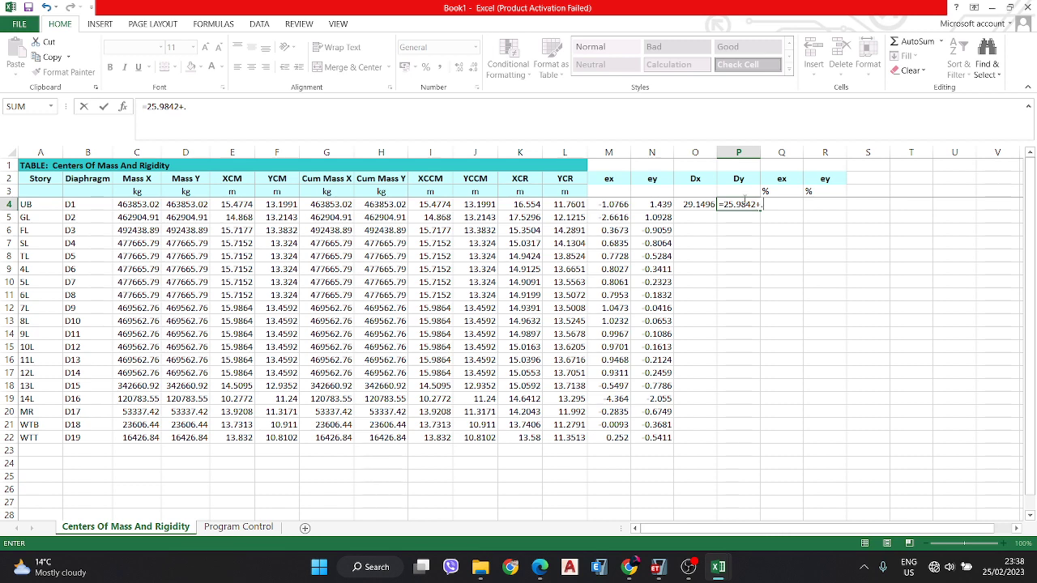
{"action": "type", "text": "6*"}
{"action": "type", "text": "/2"}
{"action": "type", "text": "+.6/2"}
{"action": "key", "text": "Return"}
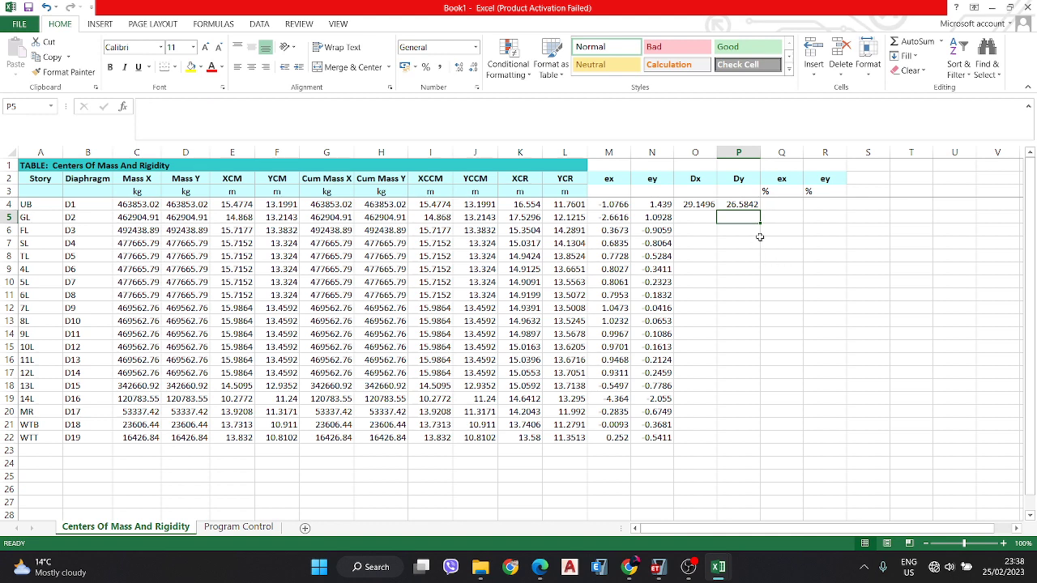
{"action": "left_click", "coordinate": [779, 203]}
{"action": "type", "text": "="}
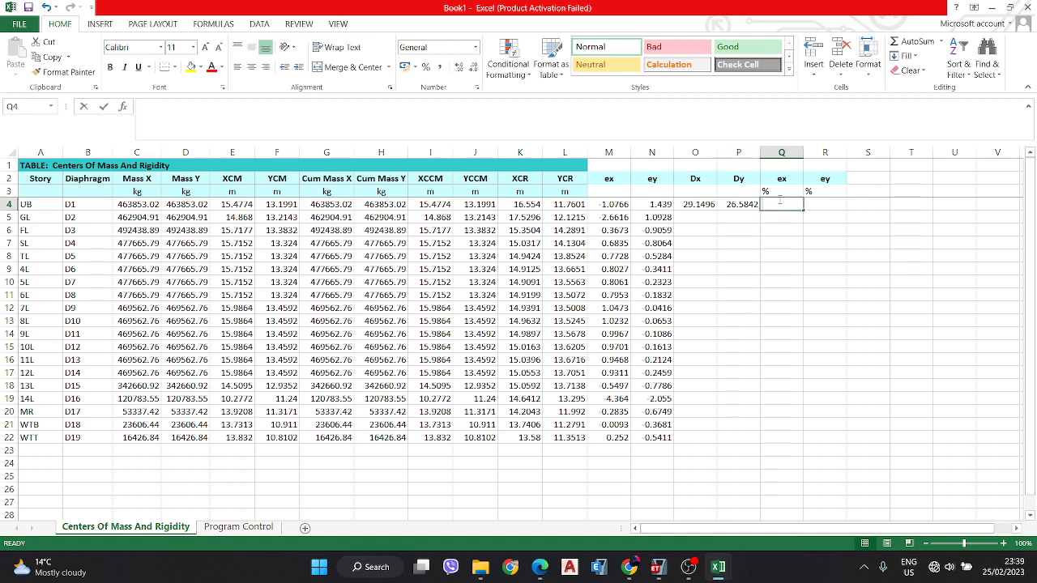
{"action": "left_click", "coordinate": [616, 205]}
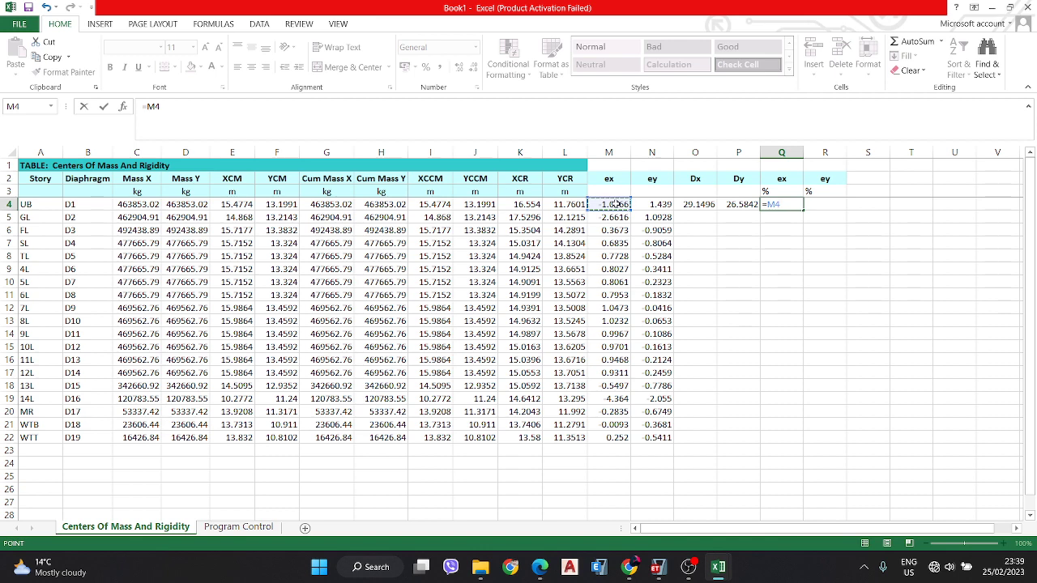
{"action": "key", "text": "Escape"}
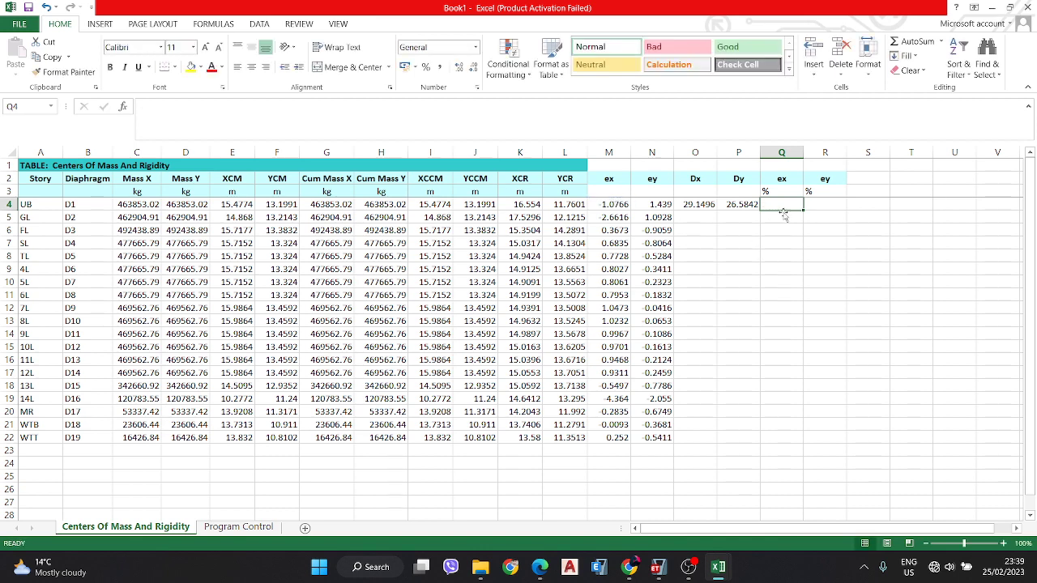
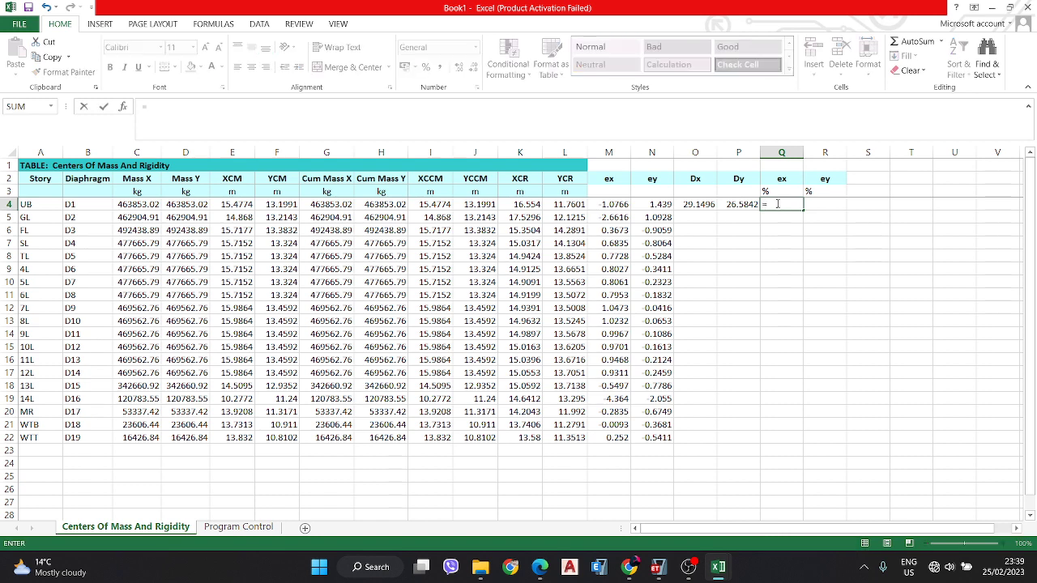
- Enter the ex percentage for story UB in Q4 as =ABS(M4/O4)*100
{"action": "type", "text": "A"}
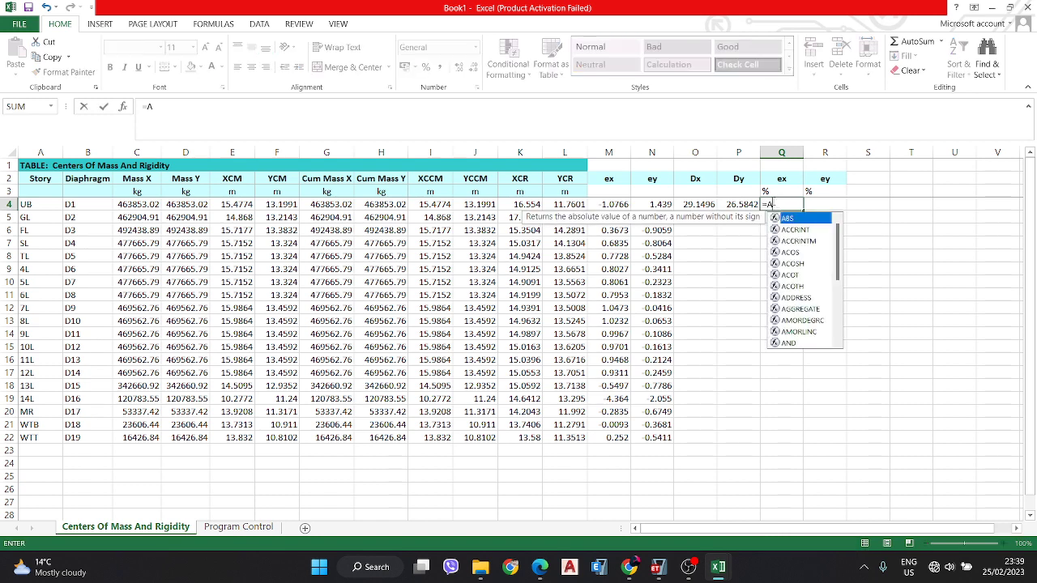
{"action": "double_click", "coordinate": [792, 219]}
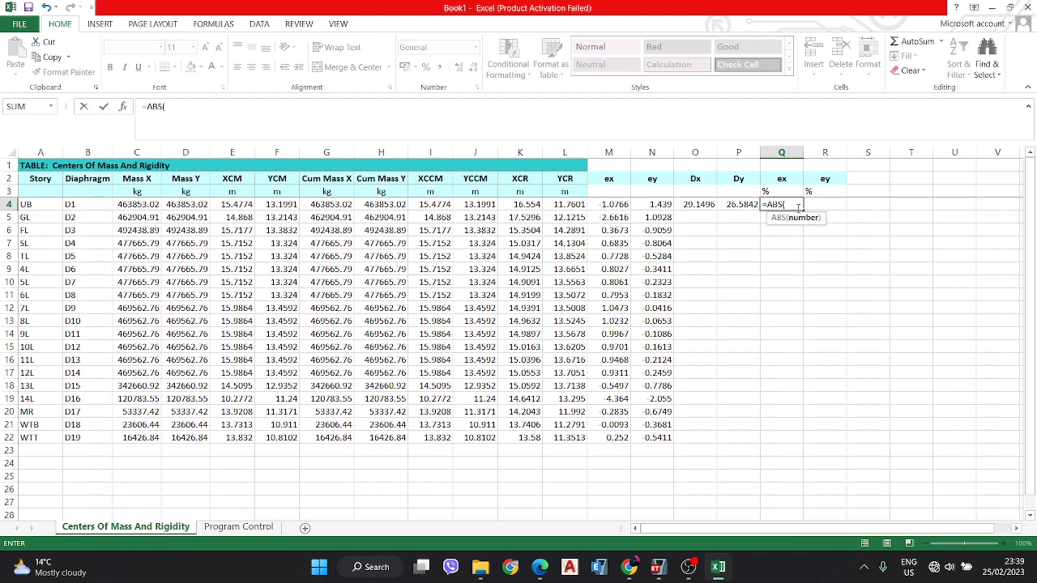
{"action": "left_click", "coordinate": [615, 204]}
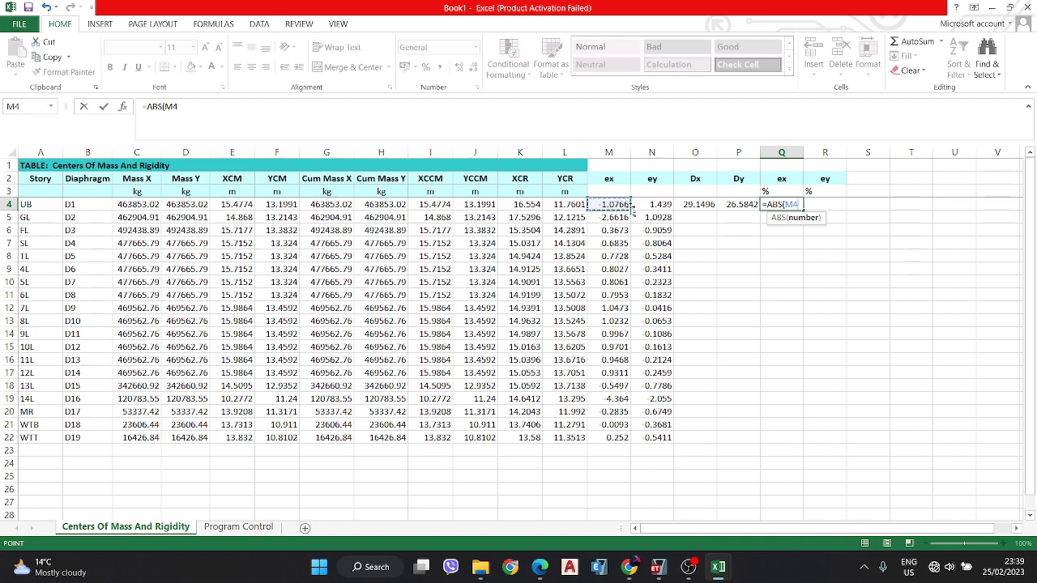
{"action": "type", "text": "/"}
{"action": "left_click", "coordinate": [694, 204]}
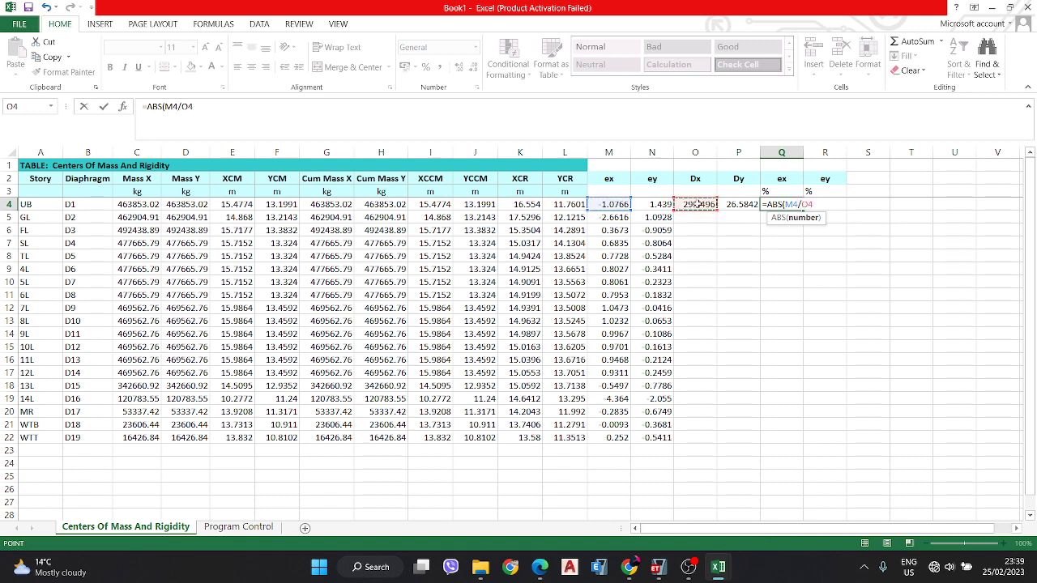
{"action": "type", "text": ")*100"}
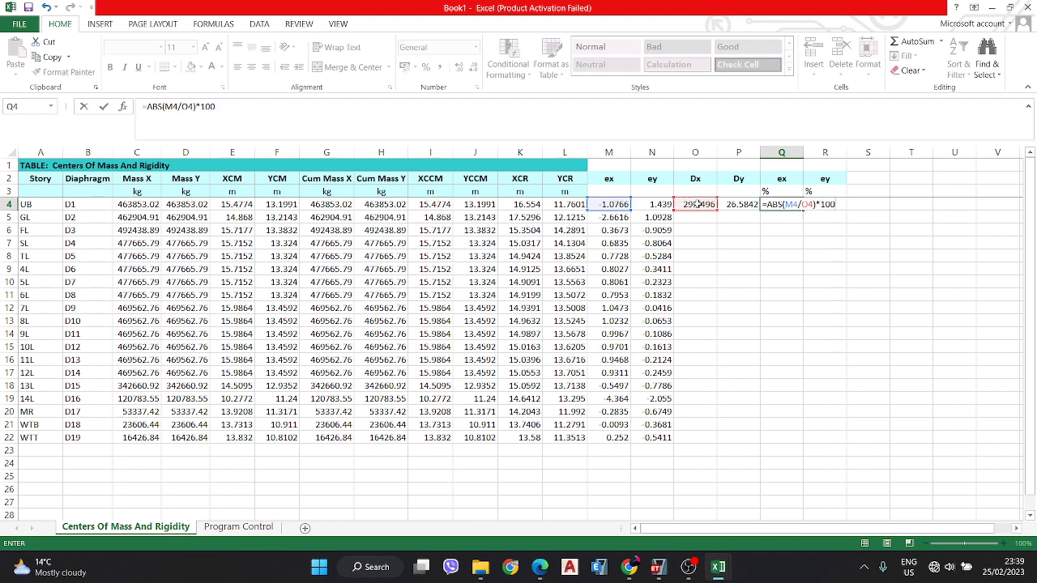
{"action": "key", "text": "Return"}
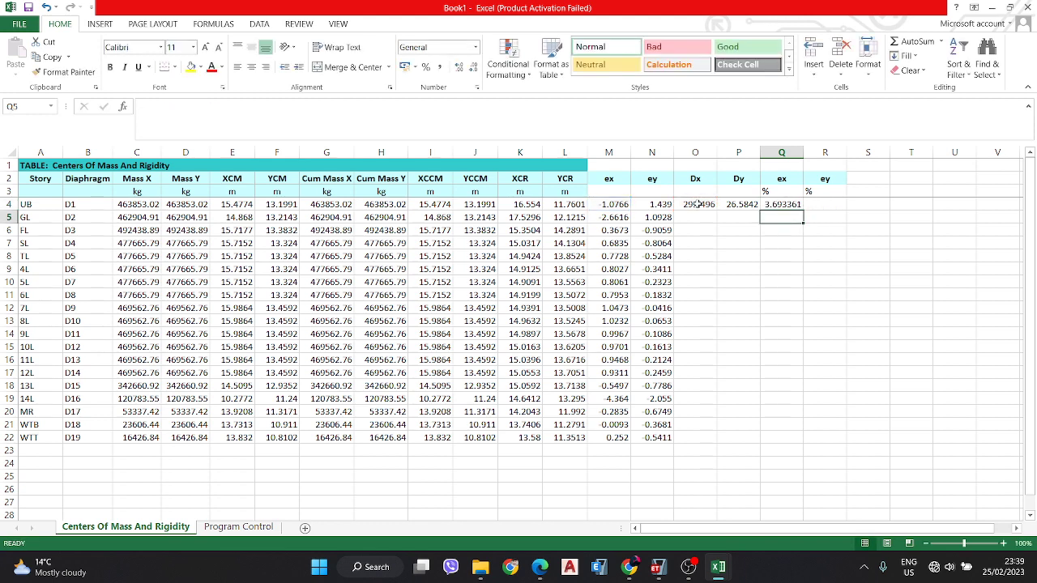
- Enter the ey percentage for story UB in R4 as =ABS((N4/P4)*100)
{"action": "left_click", "coordinate": [820, 204]}
{"action": "type", "text": "="}
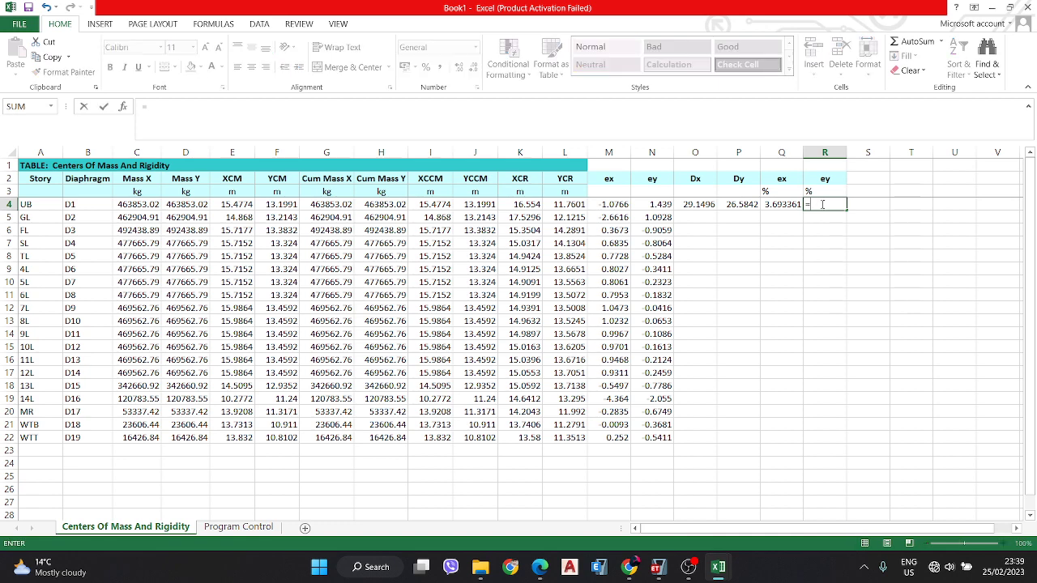
{"action": "type", "text": "abs(("}
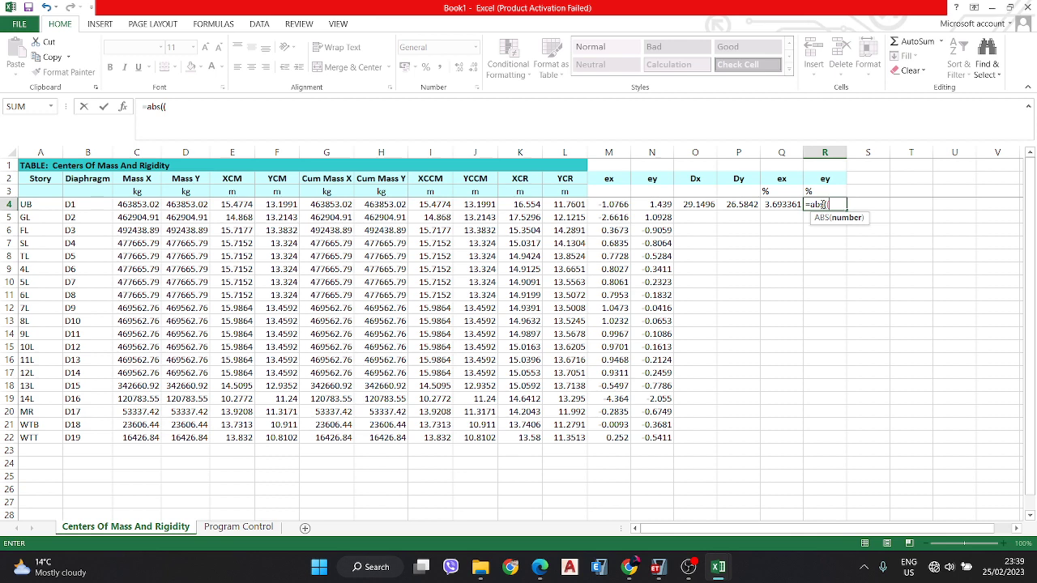
{"action": "left_click", "coordinate": [663, 202]}
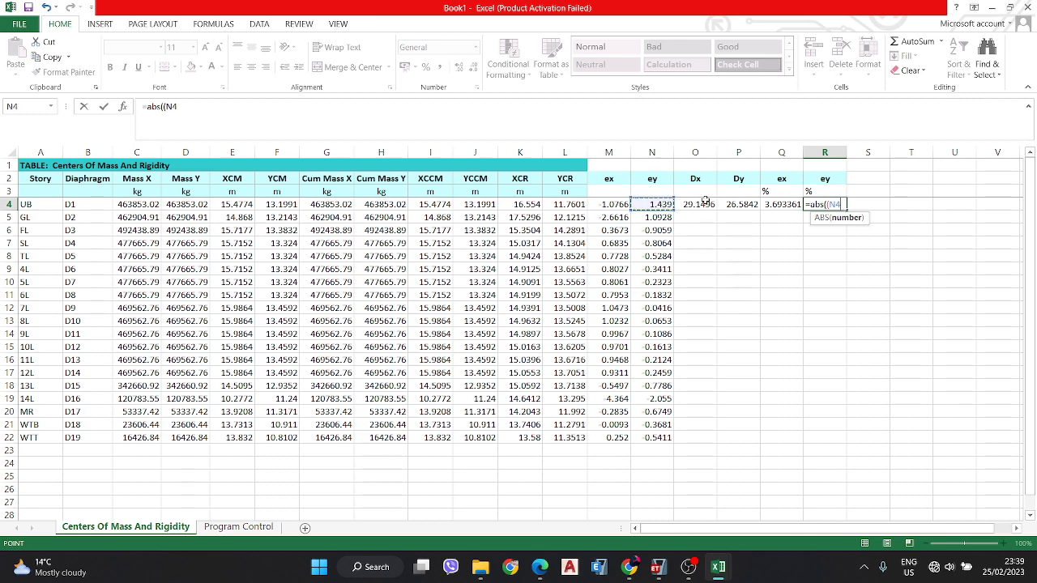
{"action": "type", "text": "/"}
{"action": "left_click", "coordinate": [737, 203]}
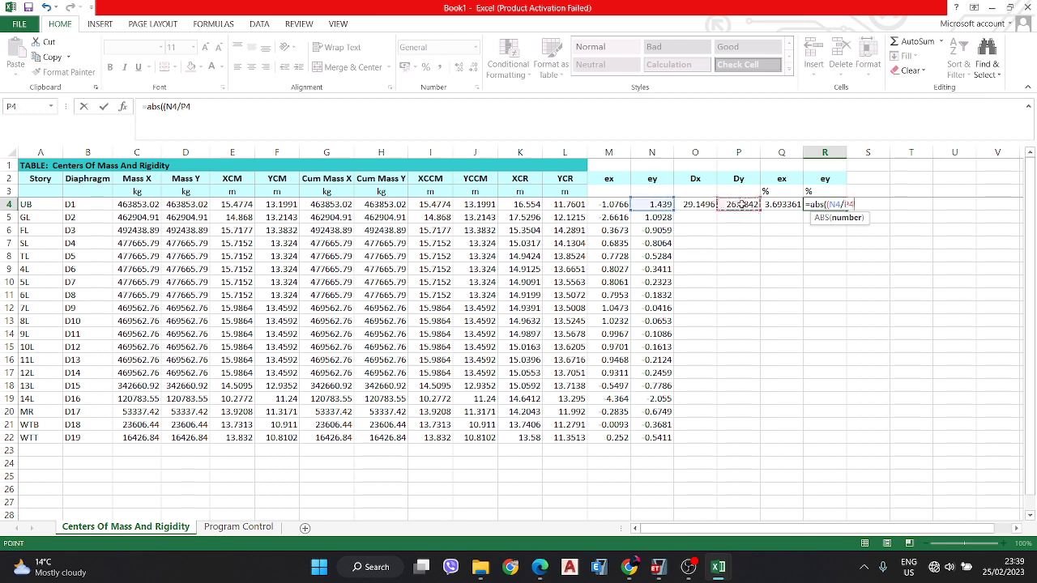
{"action": "type", "text": ")*100"}
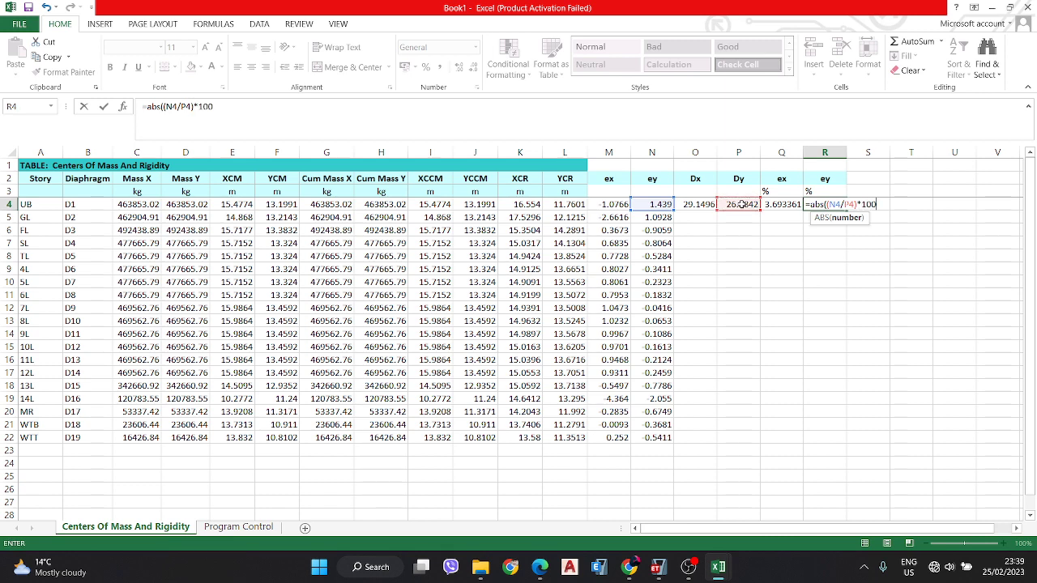
{"action": "key", "text": "Return"}
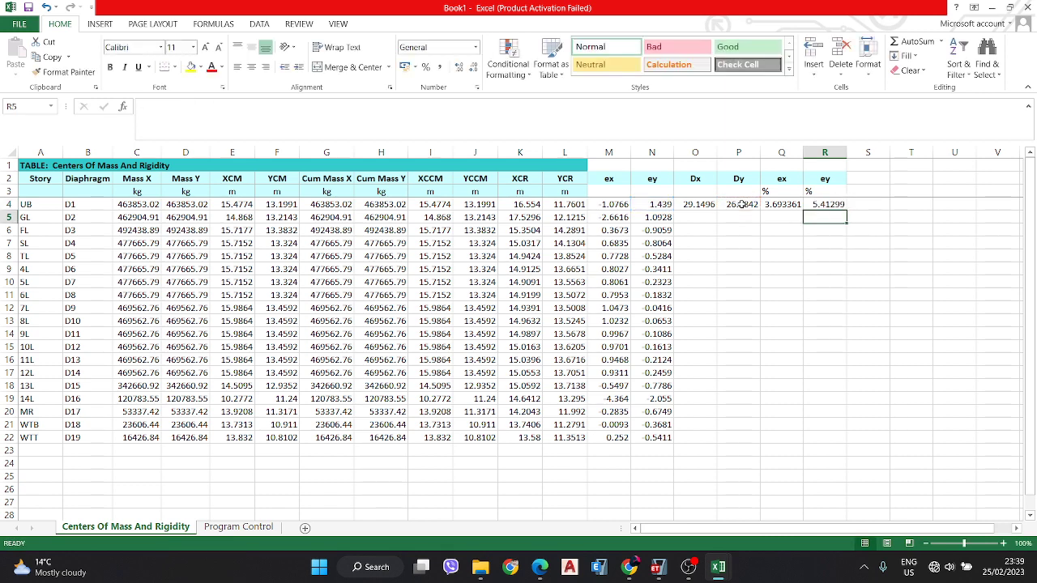
- Fill the Dx, Dy, ex % and ey % formulas in O4:R4 down to row 22 for all stories
{"action": "left_click_drag", "start_coordinate": [789, 205], "coordinate": [824, 204]}
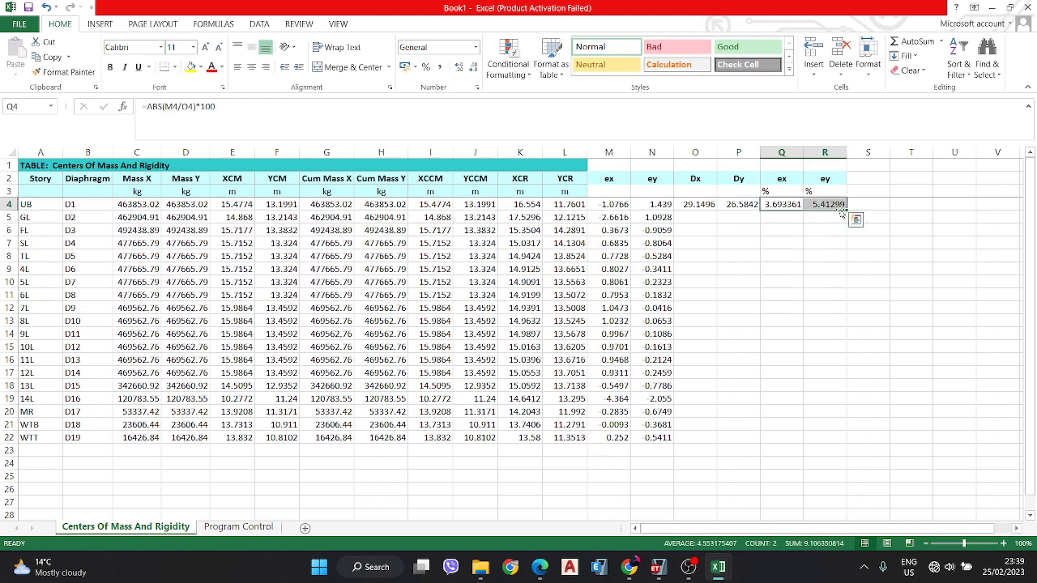
{"action": "left_click_drag", "start_coordinate": [702, 203], "coordinate": [855, 450]}
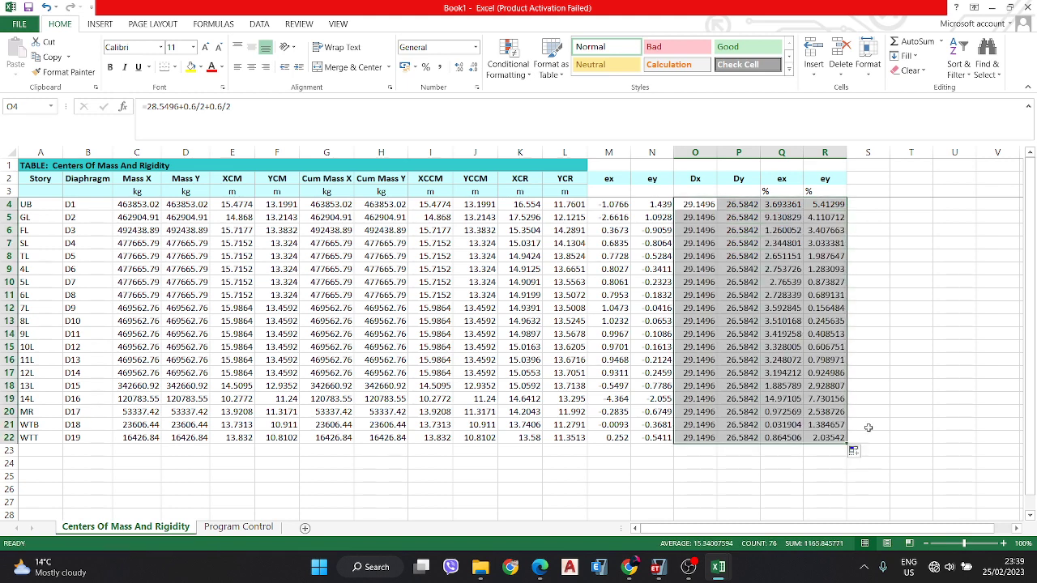
{"action": "left_click", "coordinate": [897, 363]}
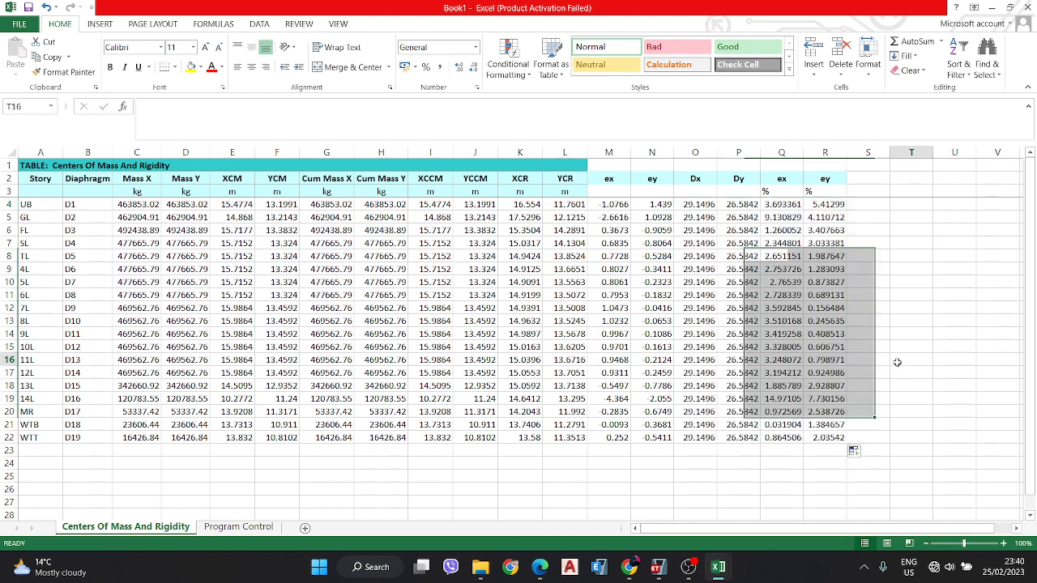
{"action": "left_click", "coordinate": [784, 203]}
{"action": "left_click", "coordinate": [828, 208]}
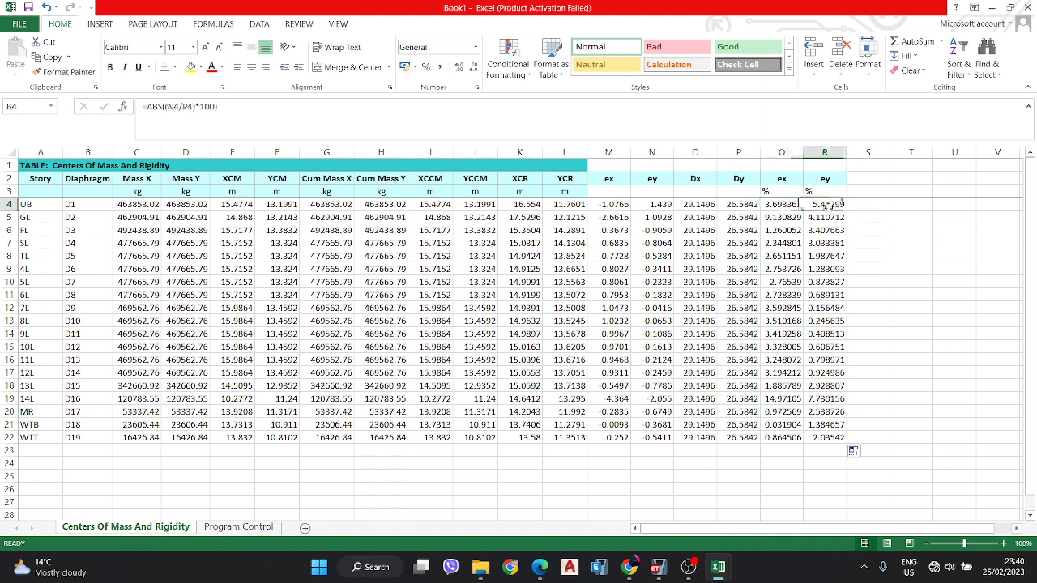
- Add a column heading for the ex check, with "check" in S2 and "ex" in S3
{"action": "left_click", "coordinate": [873, 205]}
{"action": "left_click", "coordinate": [865, 180]}
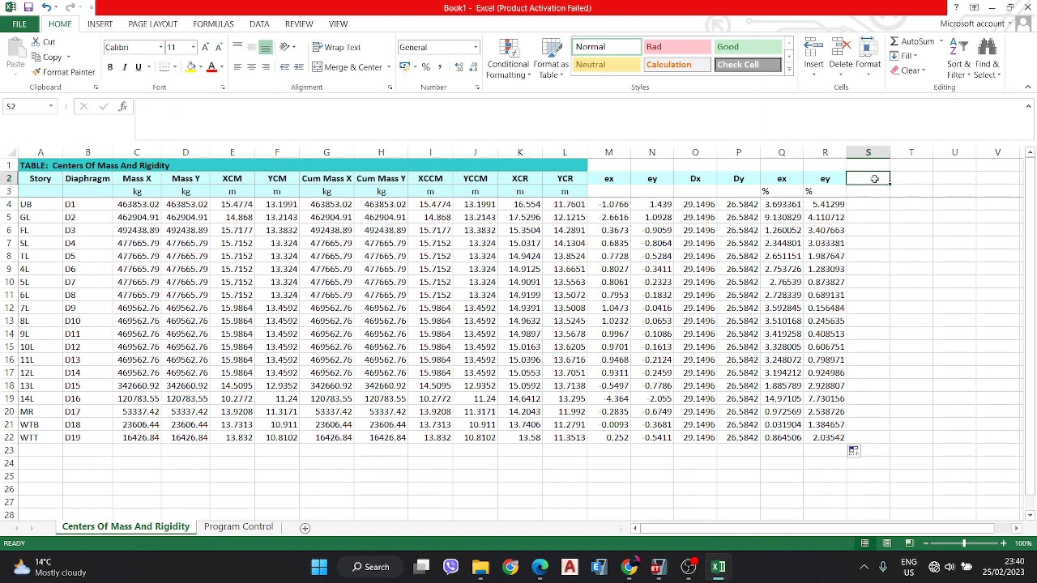
{"action": "type", "text": "che"}
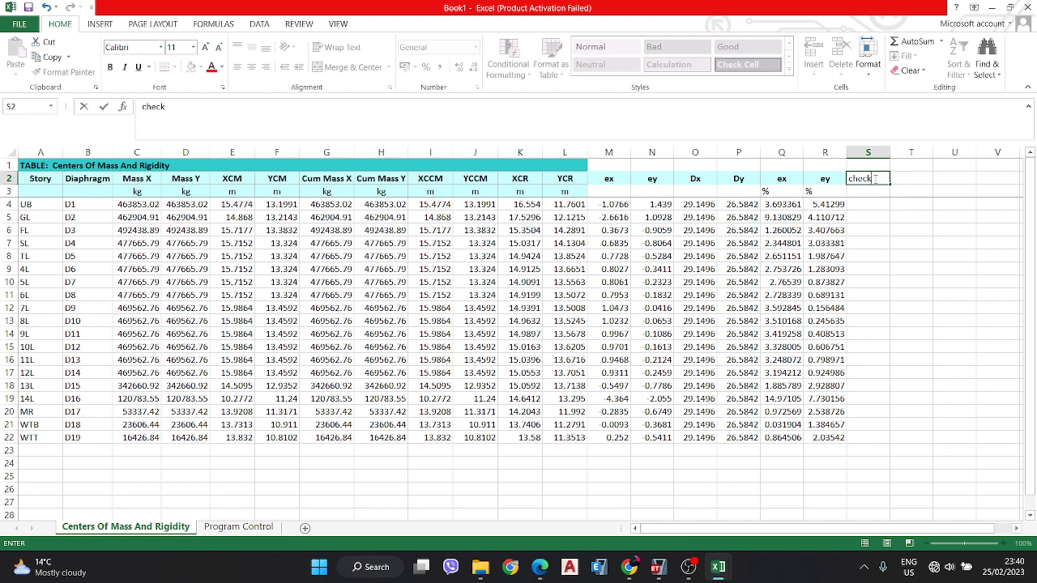
{"action": "type", "text": "ck"}
{"action": "key", "text": "Return"}
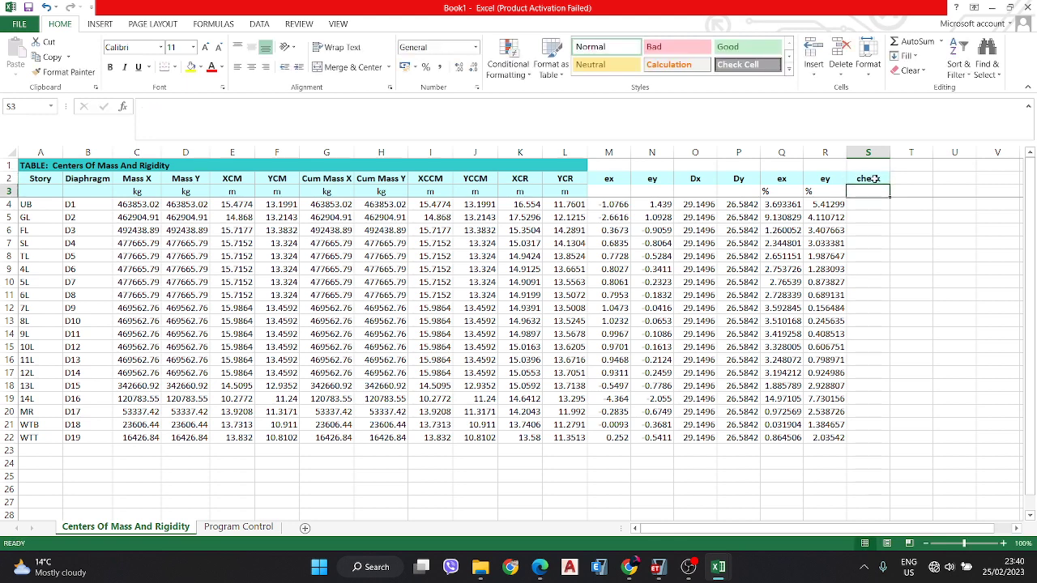
{"action": "type", "text": "e"}
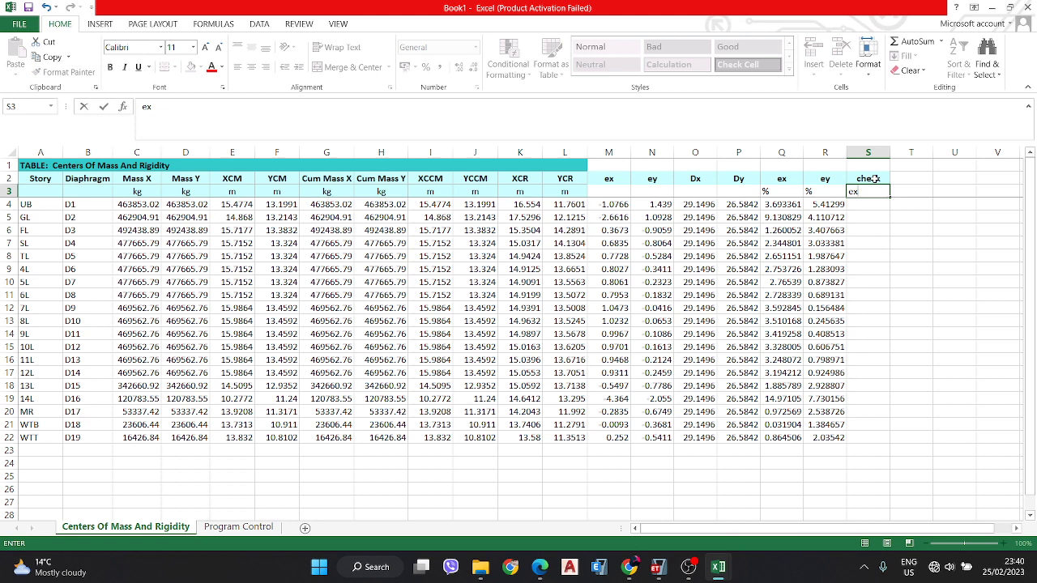
{"action": "type", "text": "x"}
{"action": "key", "text": "Tab"}
- Add a column heading for the ey check, with "check" in T2 and "ey" in T3
{"action": "key", "text": "Up"}
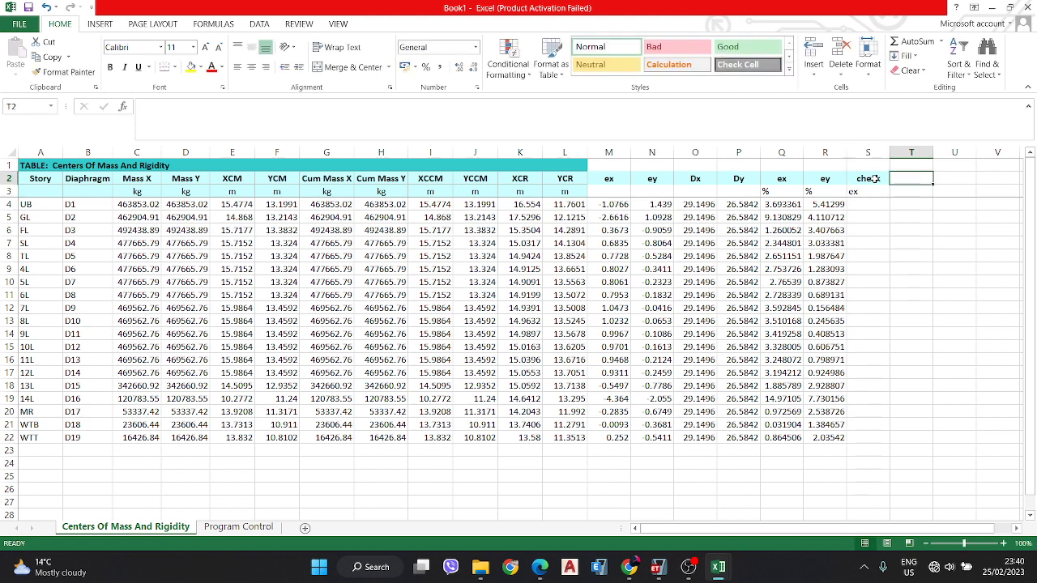
{"action": "type", "text": "check"}
{"action": "key", "text": "Return"}
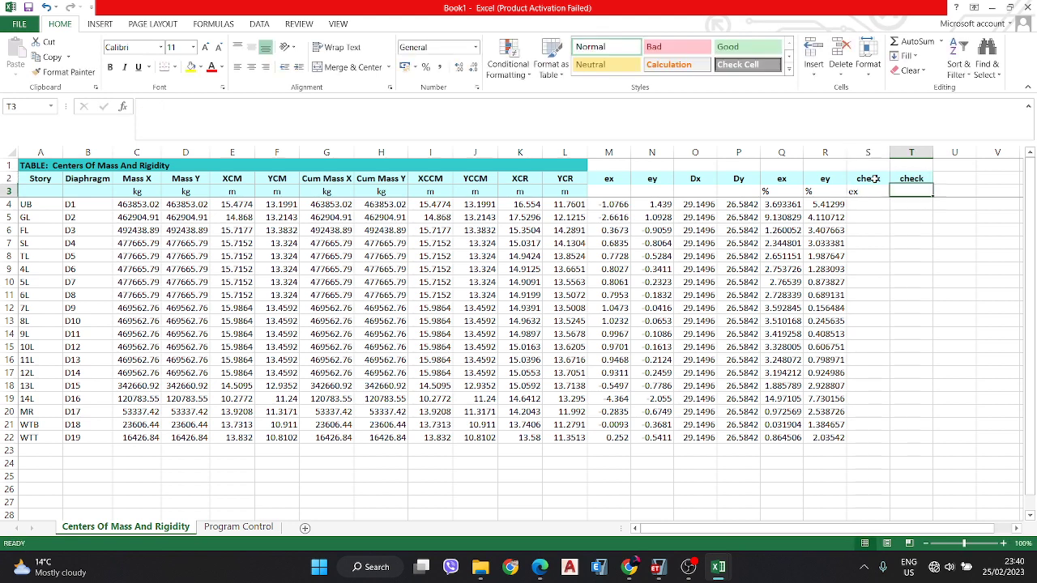
{"action": "type", "text": "e"}
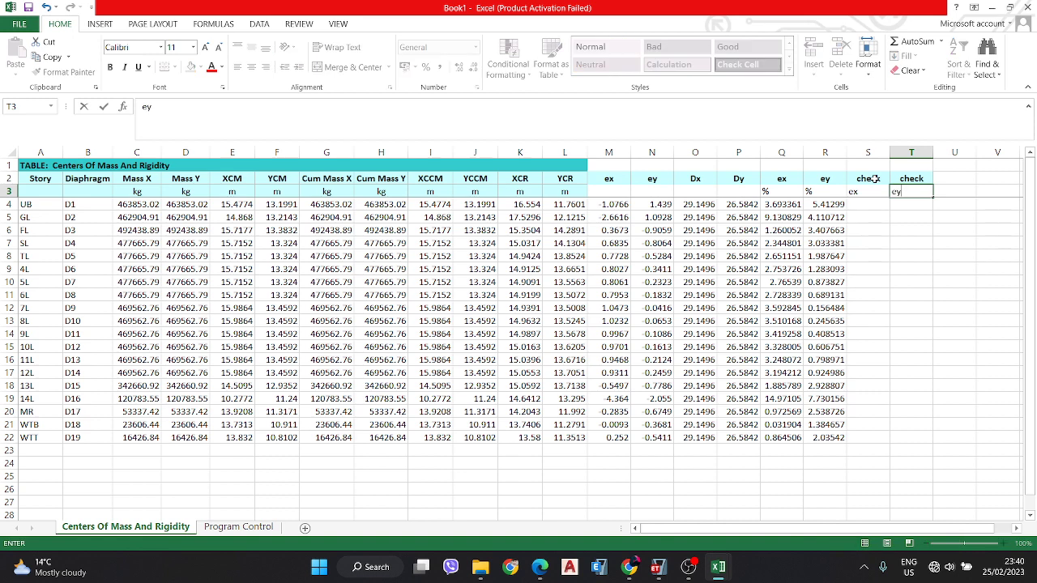
{"action": "type", "text": "y"}
{"action": "key", "text": "Return"}
- Enter the ex check for story UB in S4 as =IF(Q4<5,"OK","NOT OK")
{"action": "left_click", "coordinate": [864, 204]}
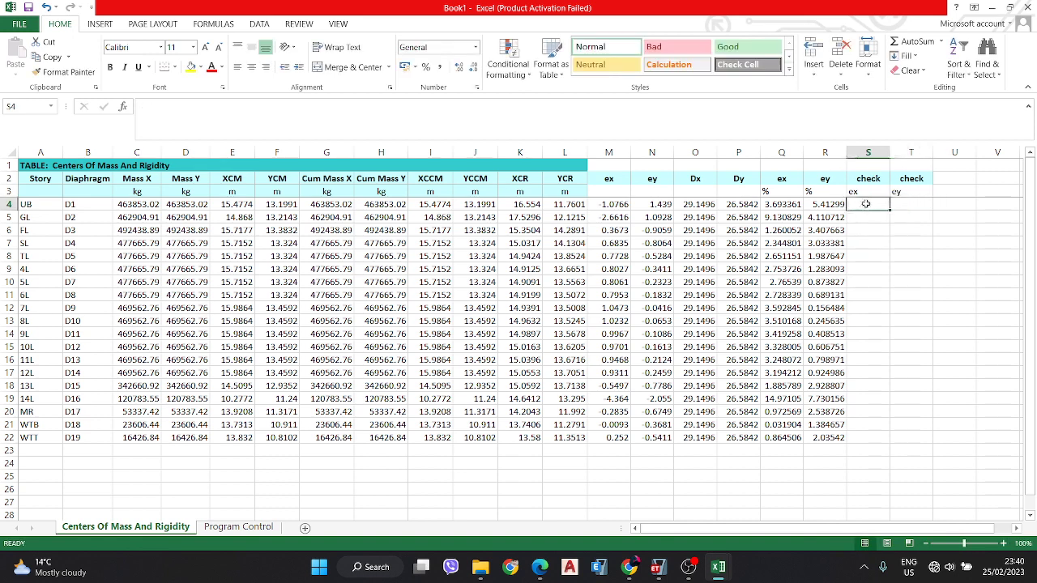
{"action": "type", "text": "=if"}
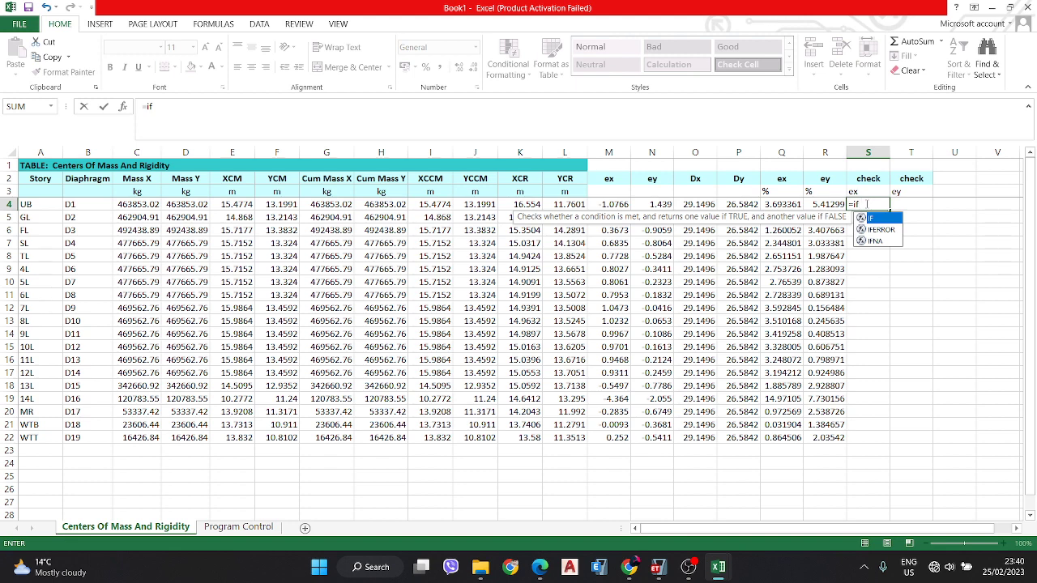
{"action": "type", "text": "("}
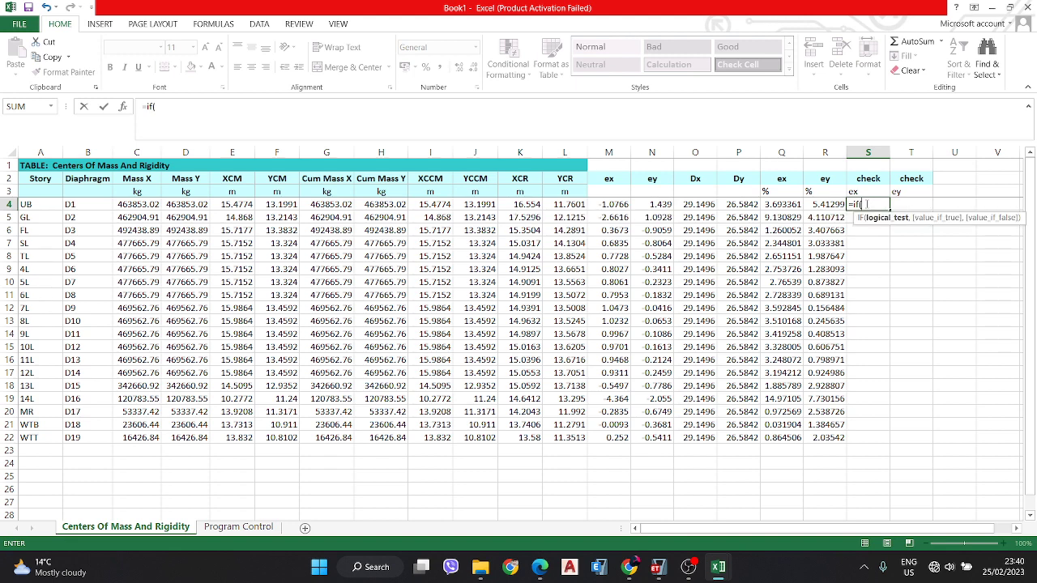
{"action": "left_click", "coordinate": [780, 204]}
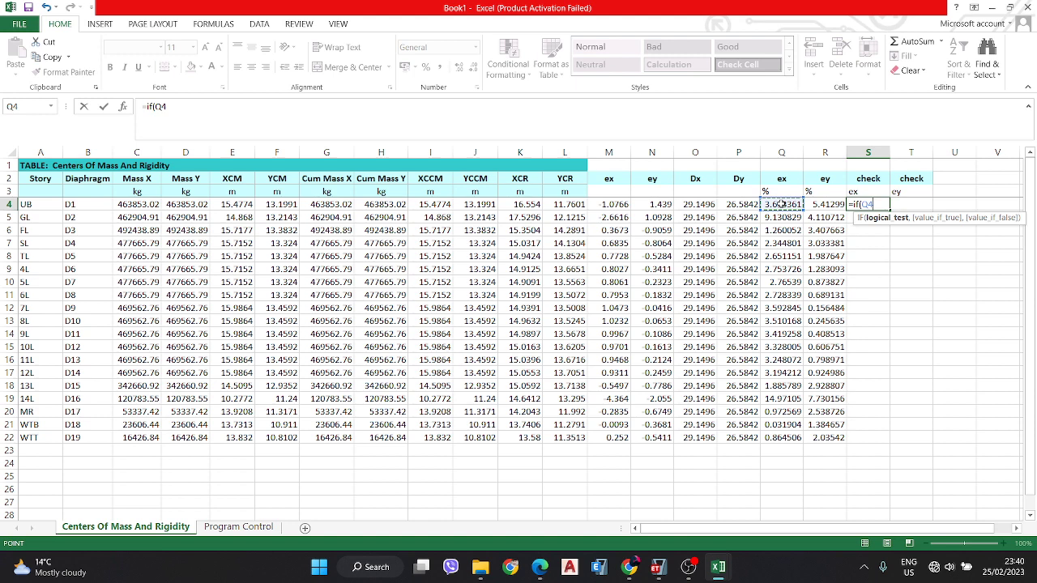
{"action": "type", "text": "<5,"}
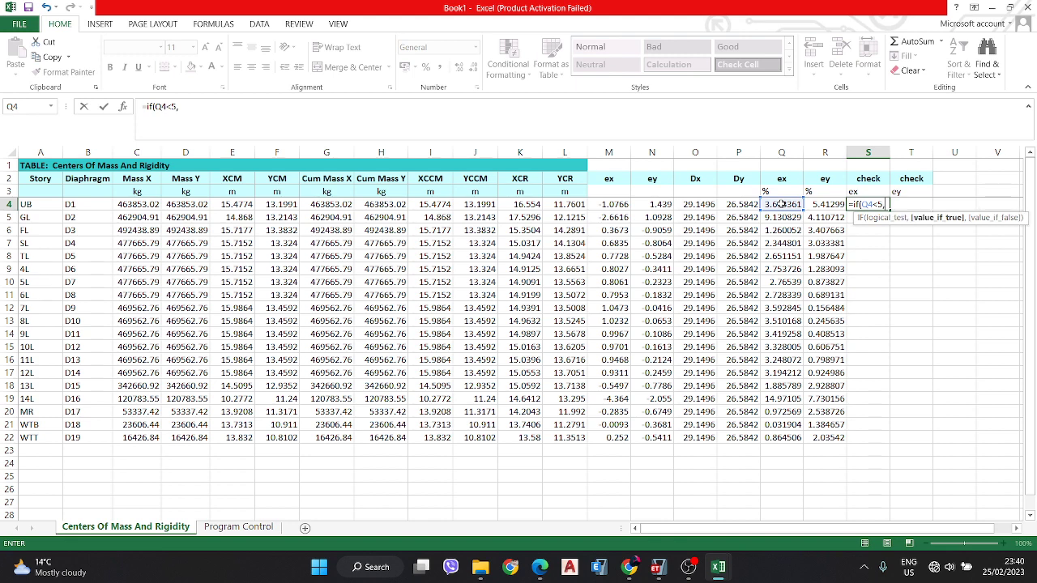
{"action": "type", "text": "\"OK\","}
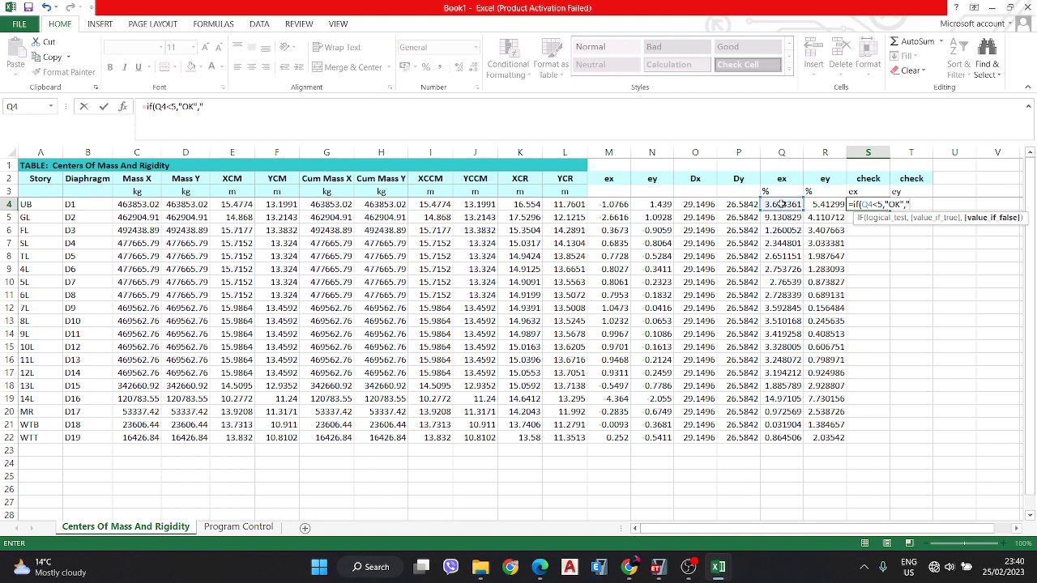
{"action": "type", "text": "\"NOT OK\""}
{"action": "key", "text": "Return"}
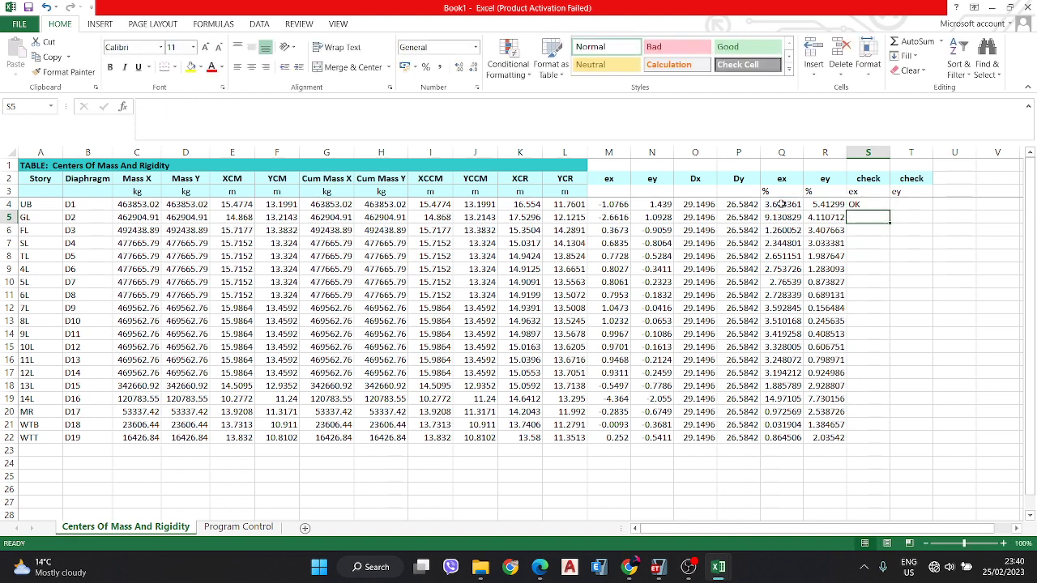
- Copy the check formula from S4 to T4 for ey, and fill both check columns down to row 22
{"action": "left_click", "coordinate": [882, 206]}
{"action": "left_click_drag", "start_coordinate": [889, 211], "coordinate": [930, 212]}
{"action": "left_click", "coordinate": [902, 205]}
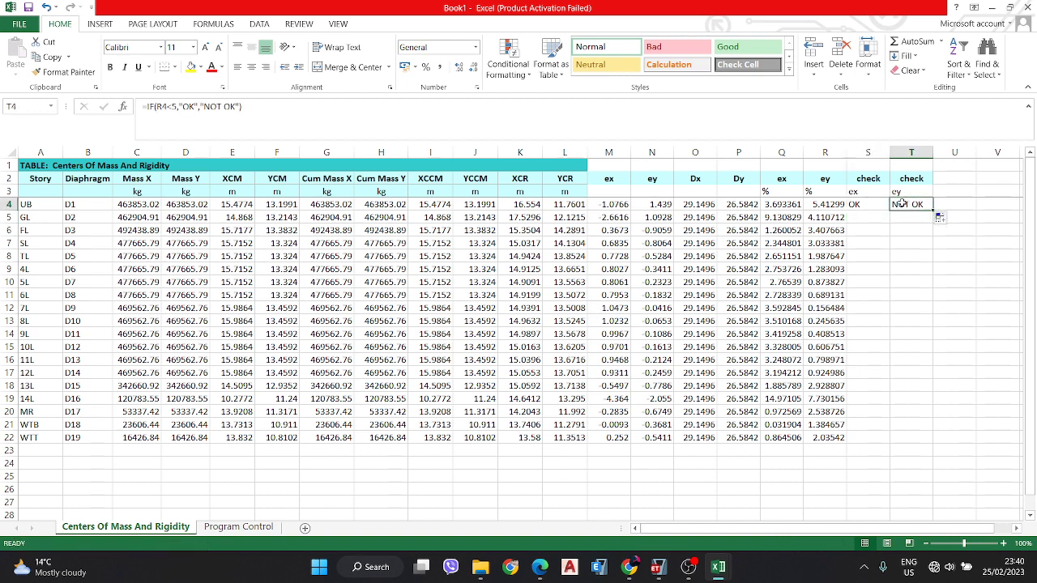
{"action": "double_click", "coordinate": [901, 205]}
{"action": "key", "text": "Escape"}
{"action": "left_click_drag", "start_coordinate": [864, 204], "coordinate": [939, 442]}
{"action": "left_click", "coordinate": [948, 333]}
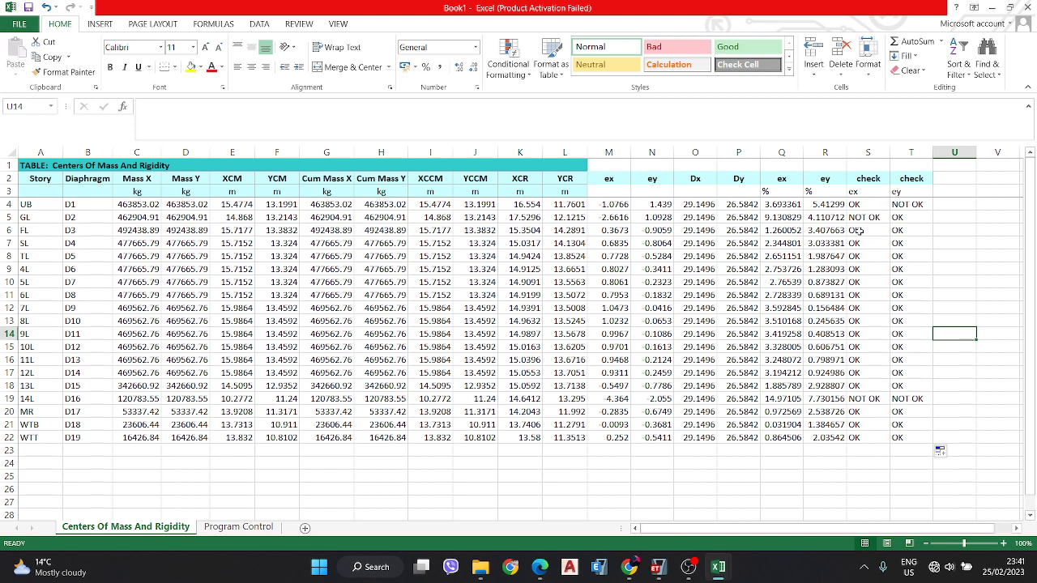
- Examine the ex and ey check results alongside the percentages for stories UB, GL and 14L
{"action": "left_click", "coordinate": [915, 204]}
{"action": "left_click", "coordinate": [857, 219]}
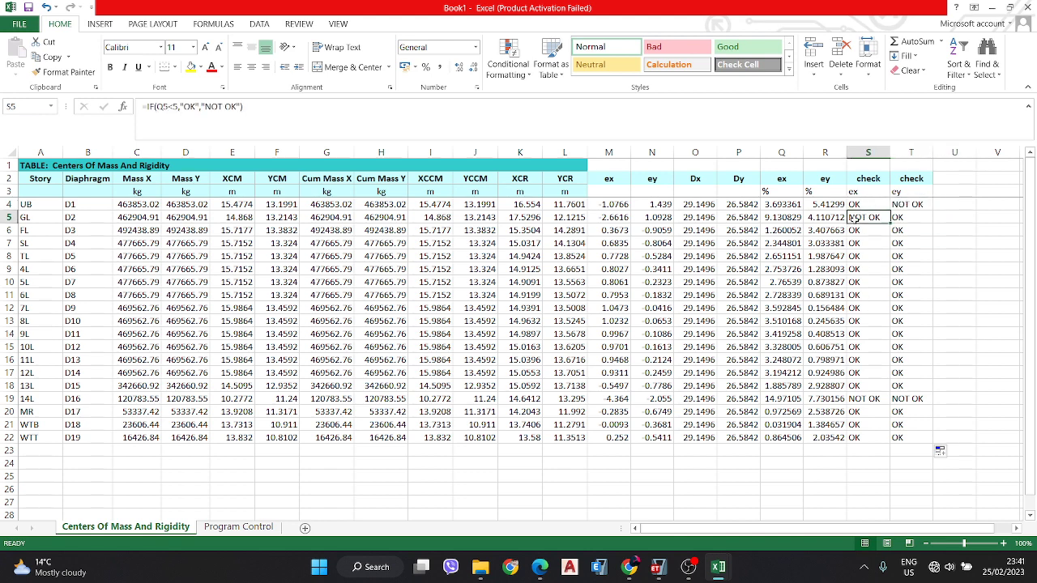
{"action": "left_click", "coordinate": [861, 397]}
{"action": "left_click", "coordinate": [897, 399]}
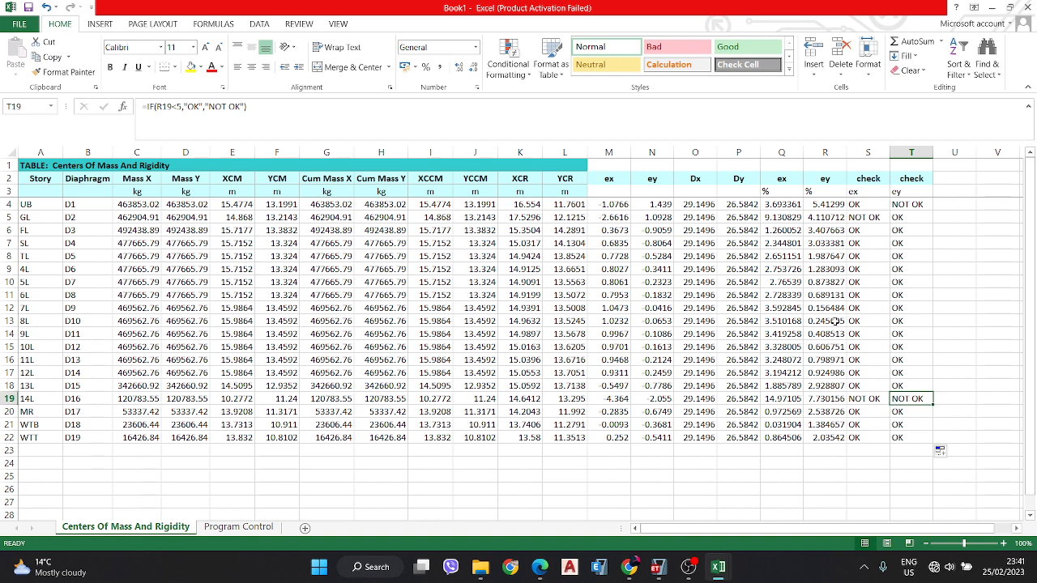
{"action": "left_click", "coordinate": [782, 217]}
{"action": "left_click", "coordinate": [822, 217]}
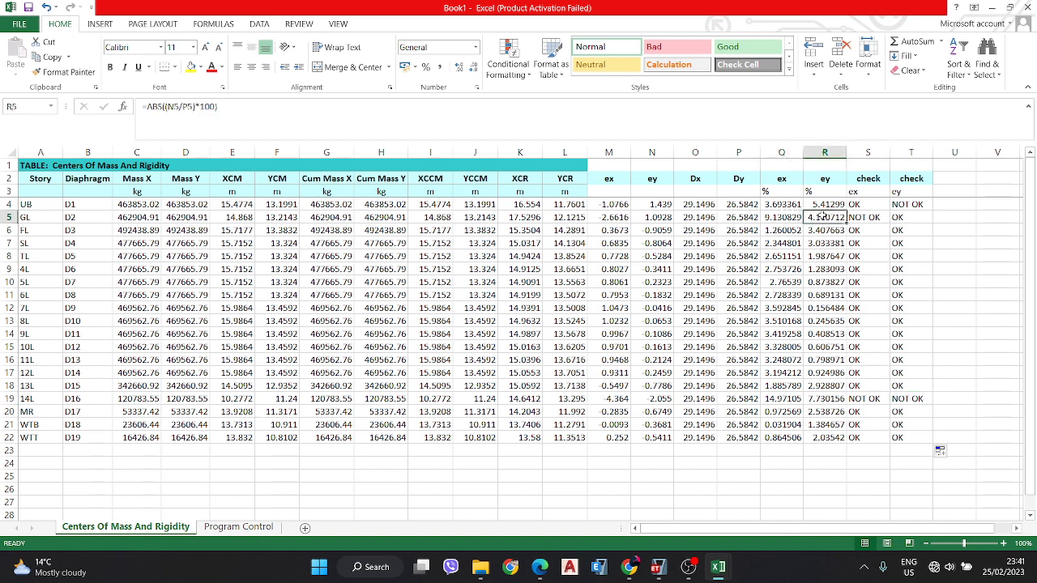
{"action": "left_click", "coordinate": [778, 399]}
{"action": "left_click", "coordinate": [823, 398]}
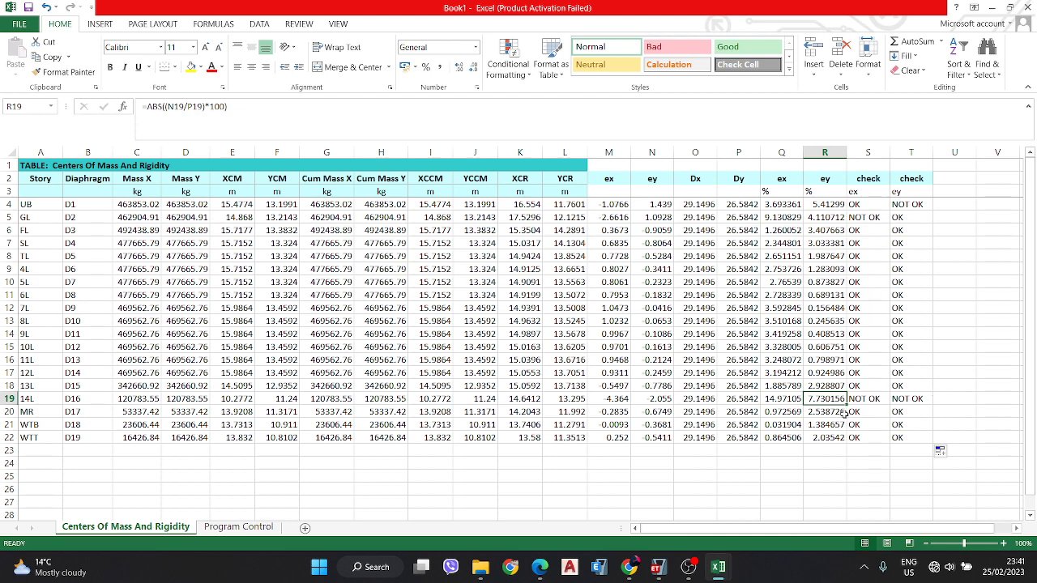
{"action": "left_click", "coordinate": [909, 399]}
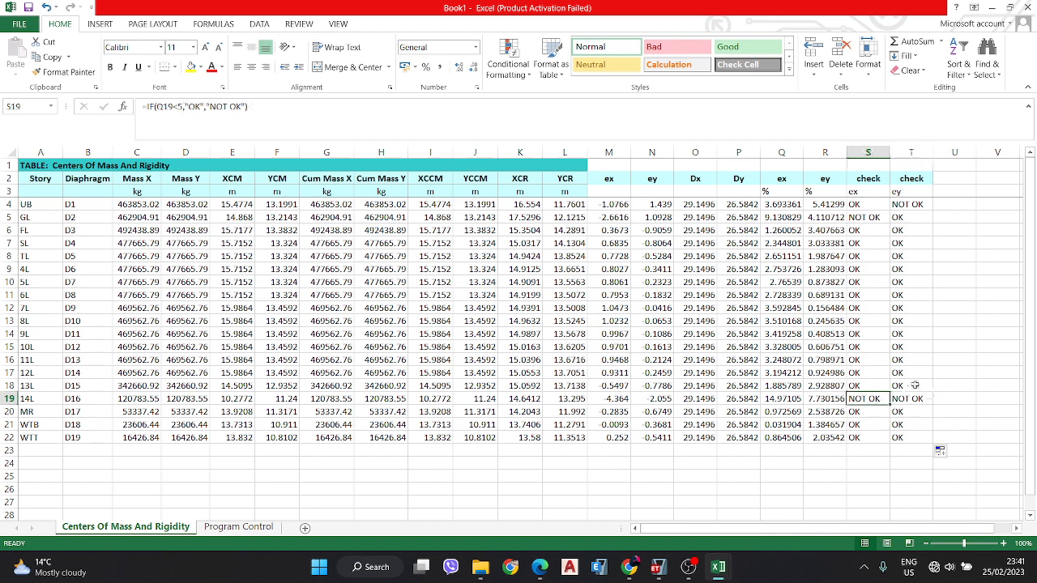
{"action": "left_click", "coordinate": [911, 192]}
{"action": "left_click_drag", "start_coordinate": [866, 205], "coordinate": [866, 217]}
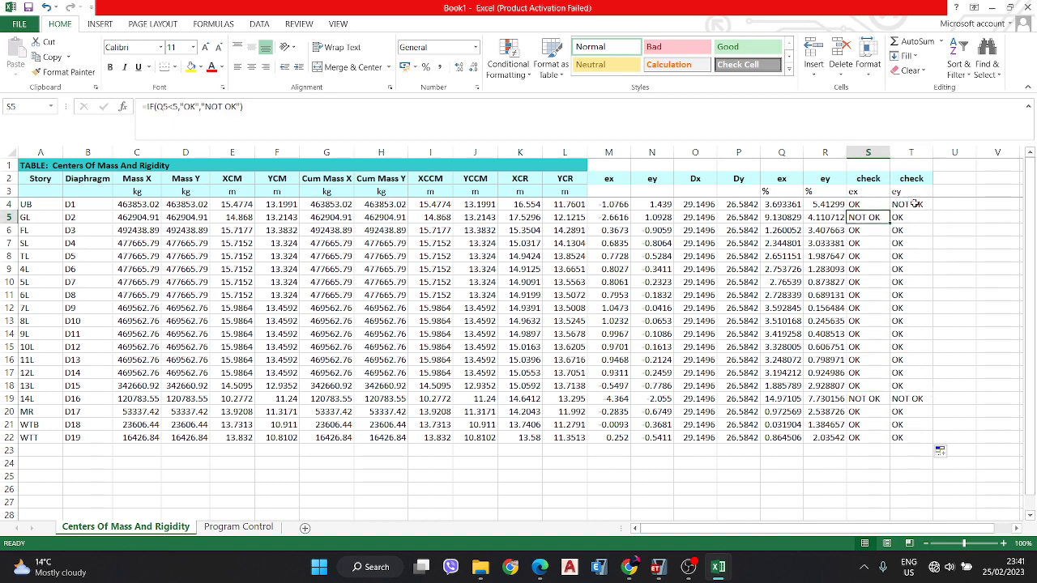
{"action": "left_click_drag", "start_coordinate": [865, 400], "coordinate": [865, 413]}
{"action": "left_click", "coordinate": [911, 398]}
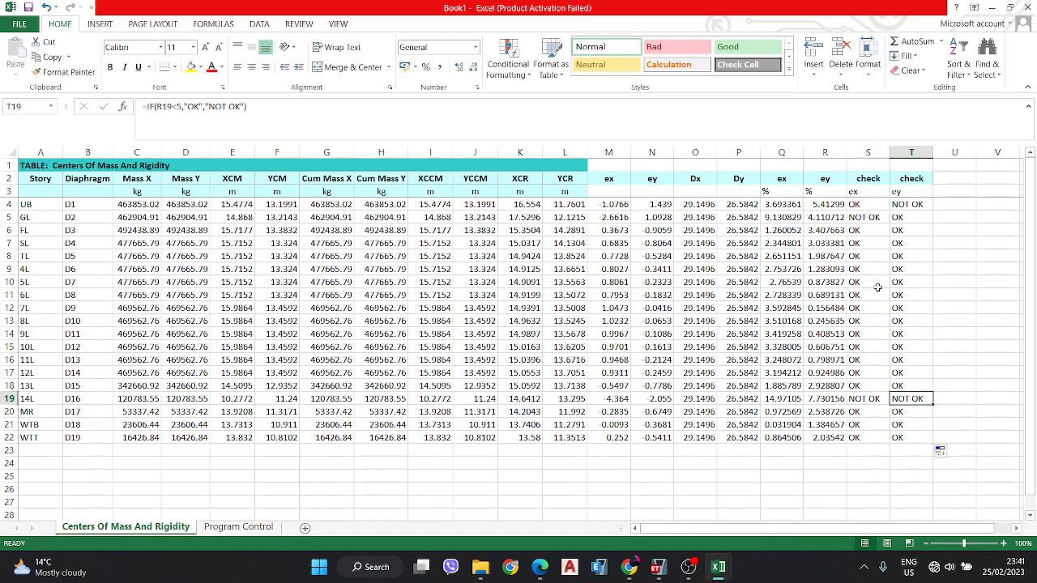
{"action": "left_click", "coordinate": [870, 230]}
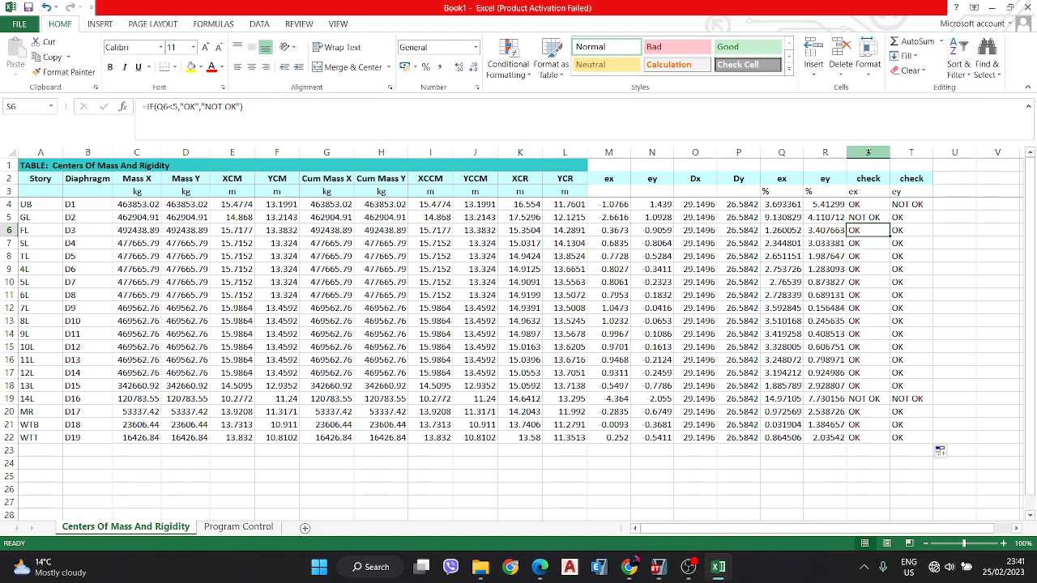
- Switch to ETABS and unlock the model, accepting deletion of the analysis results
{"action": "left_click", "coordinate": [991, 10]}
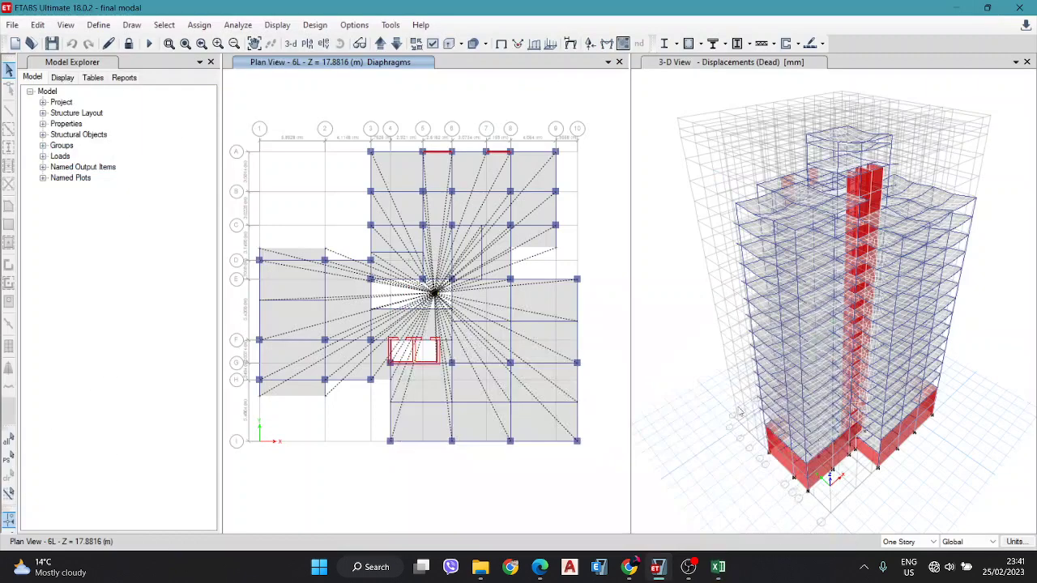
{"action": "left_click", "coordinate": [128, 43]}
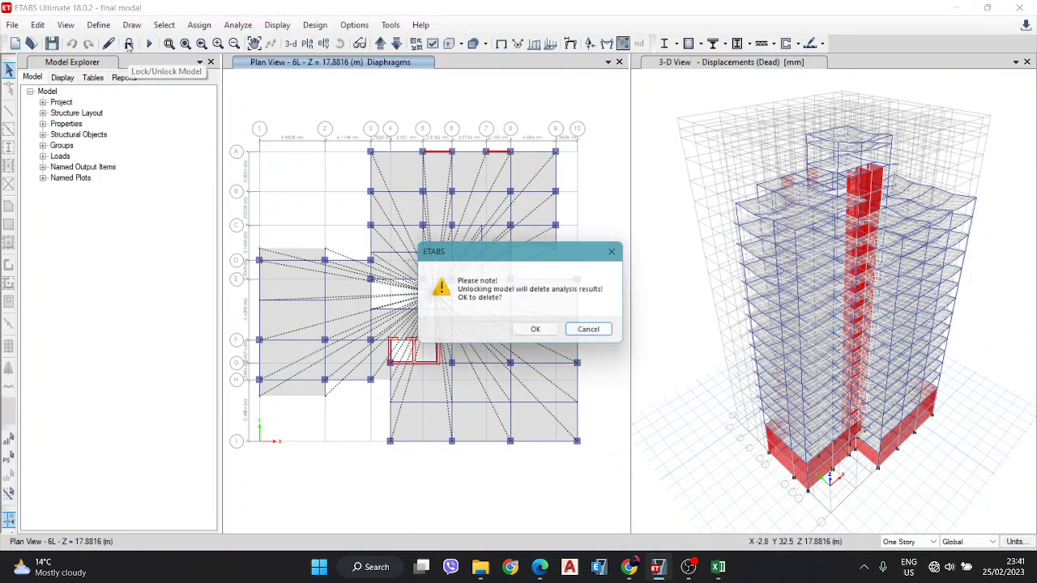
{"action": "left_click", "coordinate": [533, 333]}
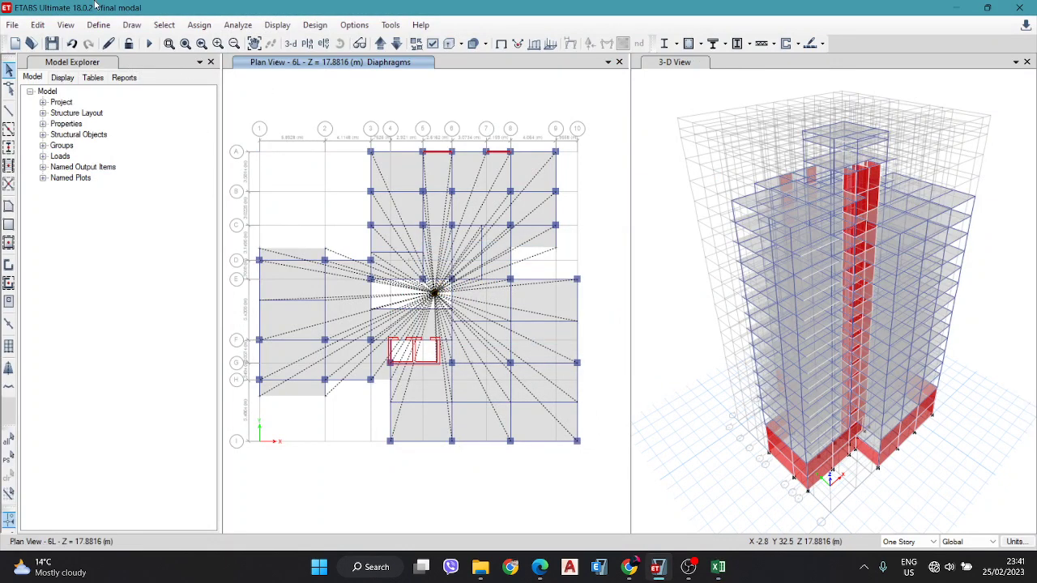
- Open the load pattern definitions and select the EQx seismic pattern
{"action": "left_click", "coordinate": [98, 26]}
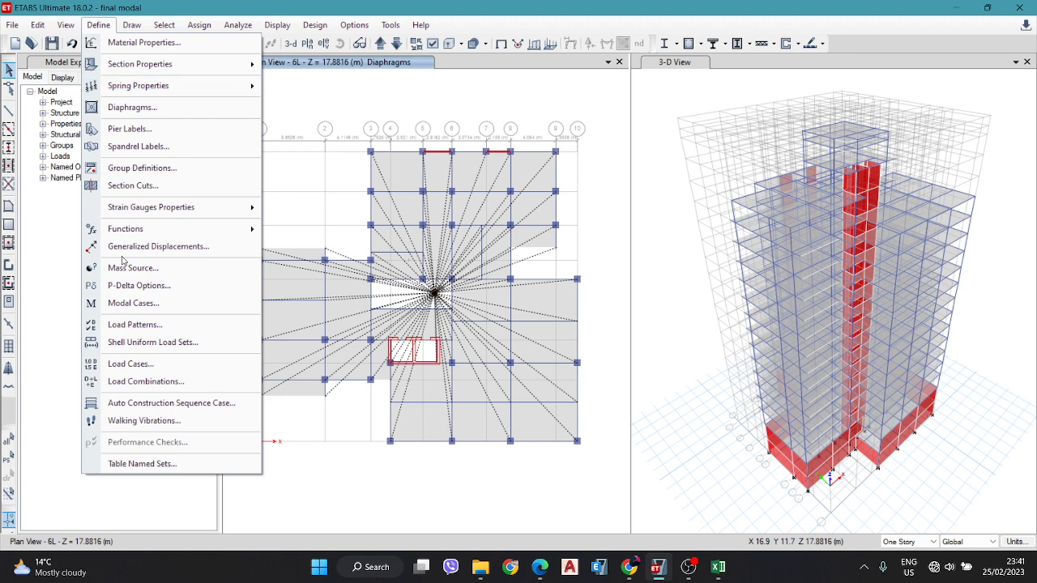
{"action": "left_click", "coordinate": [150, 325]}
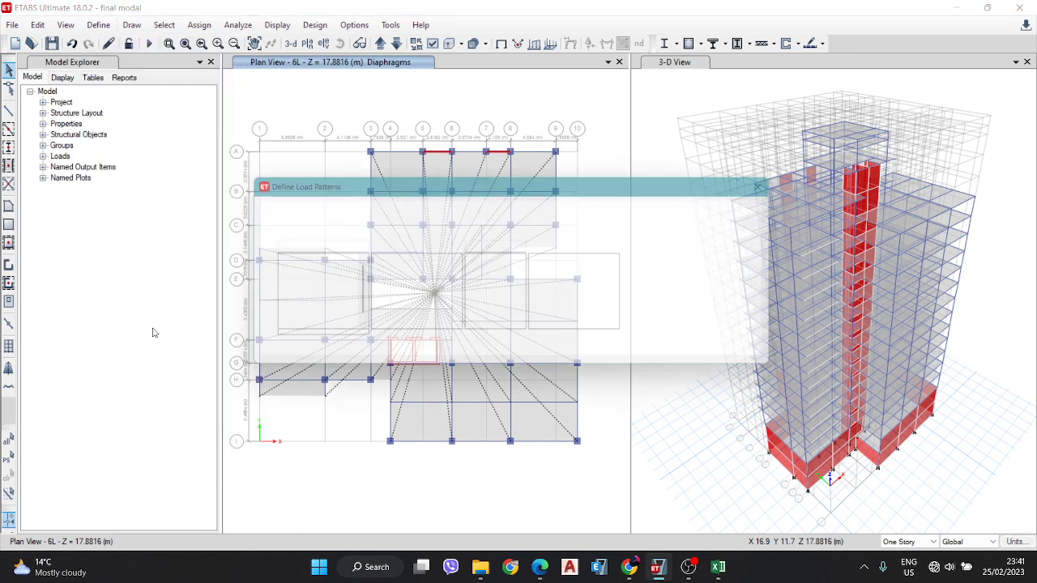
{"action": "left_click", "coordinate": [279, 278]}
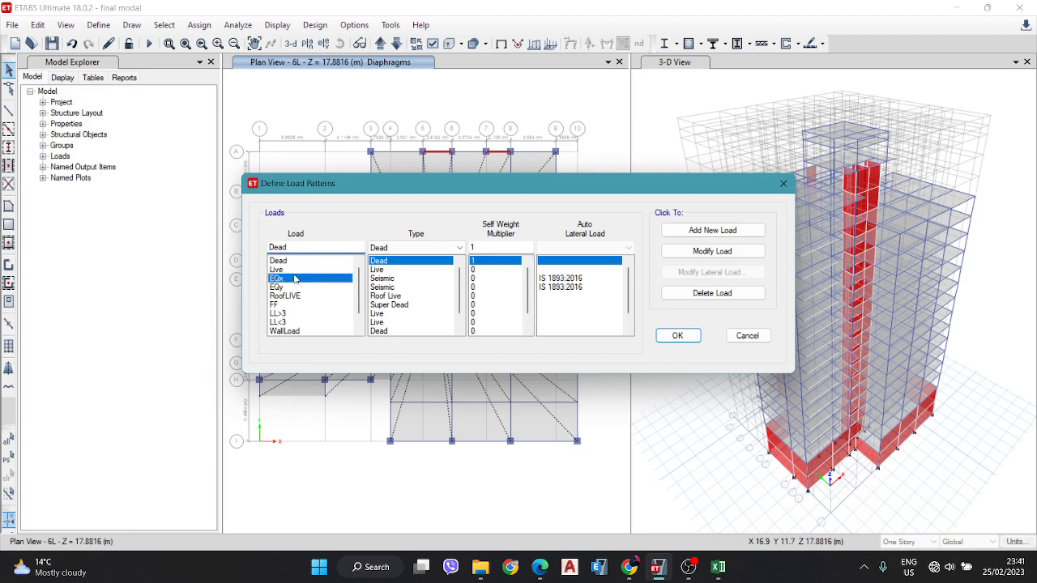
- Switch to the Book1 workbook in Excel and apply the Bad cell style to the entire rows of stories GL and 14L
{"action": "mouse_move", "coordinate": [720, 571]}
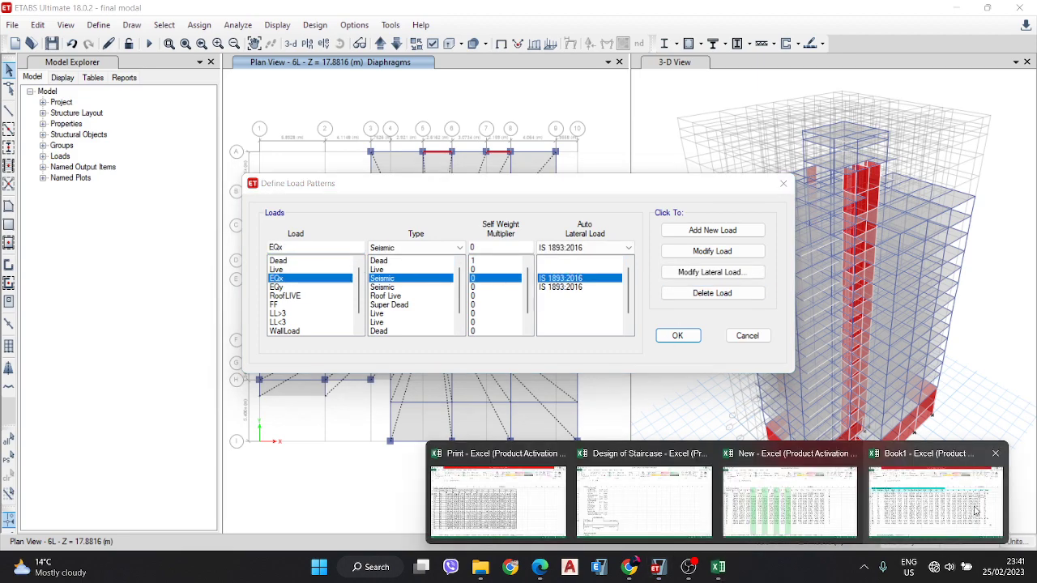
{"action": "left_click", "coordinate": [940, 519]}
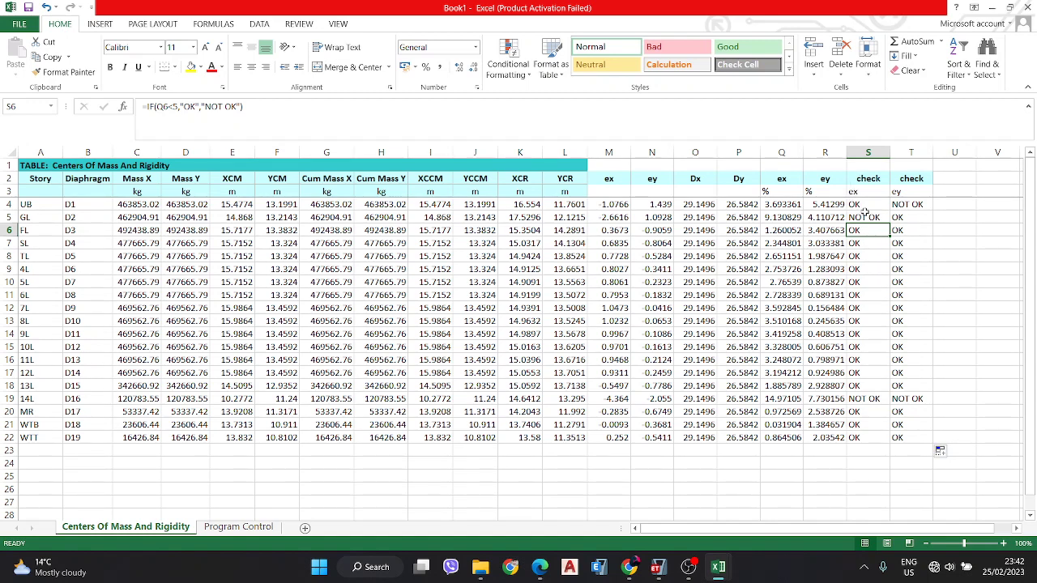
{"action": "left_click", "coordinate": [865, 219]}
{"action": "left_click", "coordinate": [880, 397]}
{"action": "left_click", "coordinate": [865, 217]}
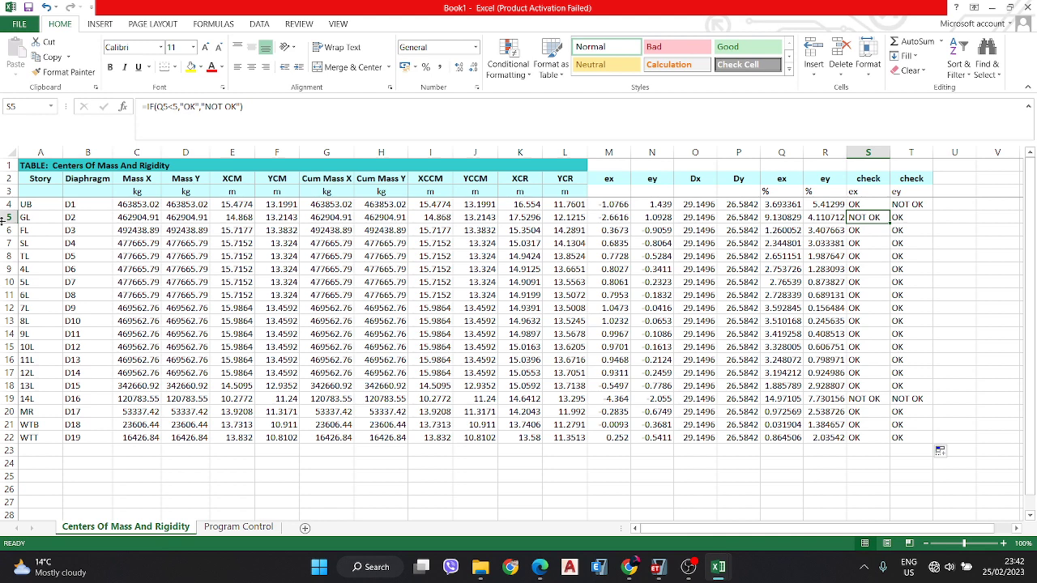
{"action": "left_click", "coordinate": [8, 411]}
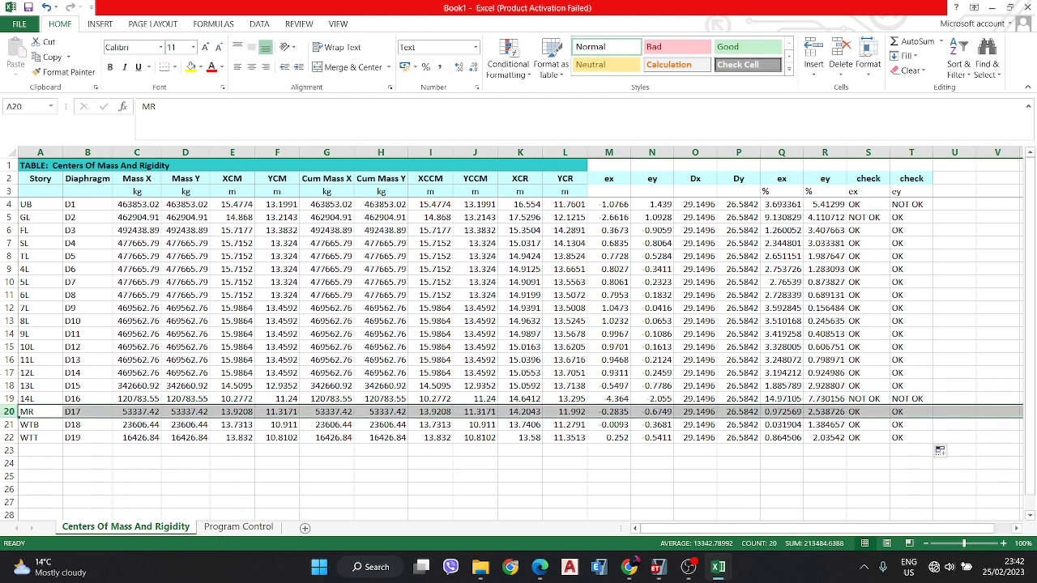
{"action": "left_click", "coordinate": [8, 399]}
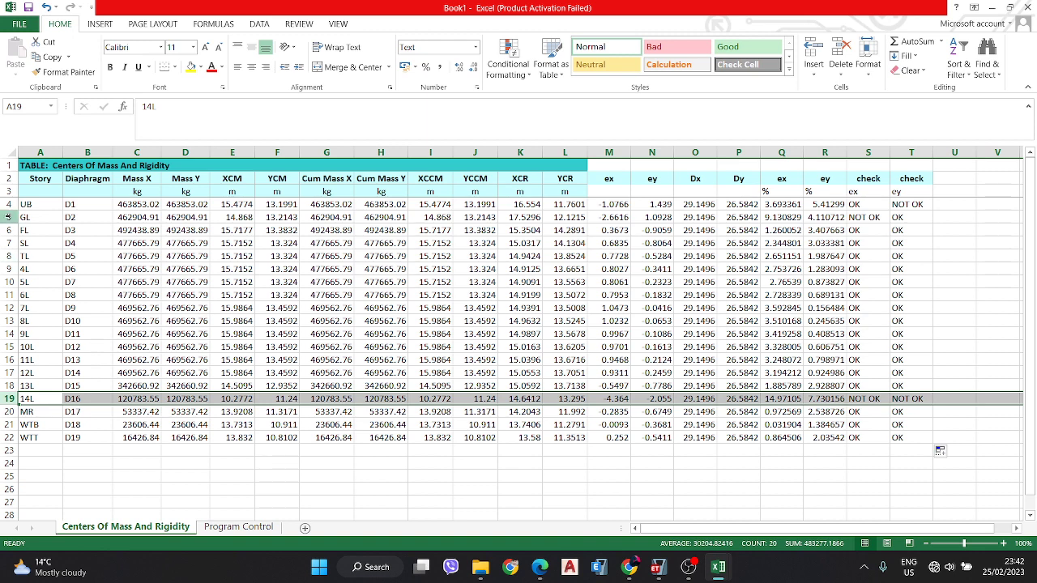
{"action": "left_click", "coordinate": [8, 217], "text": "ctrl"}
{"action": "left_click", "coordinate": [683, 51]}
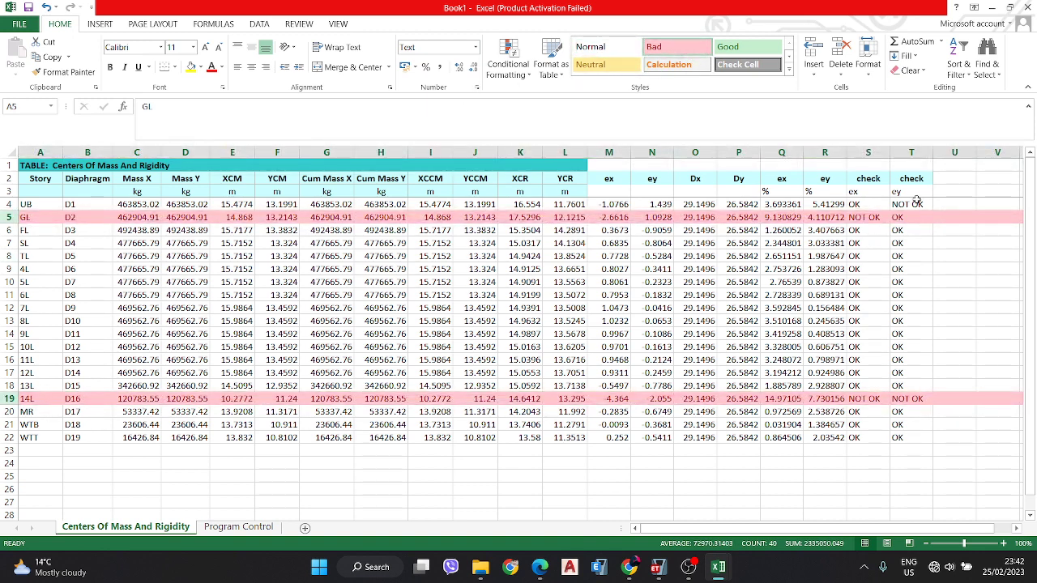
{"action": "left_click", "coordinate": [8, 204]}
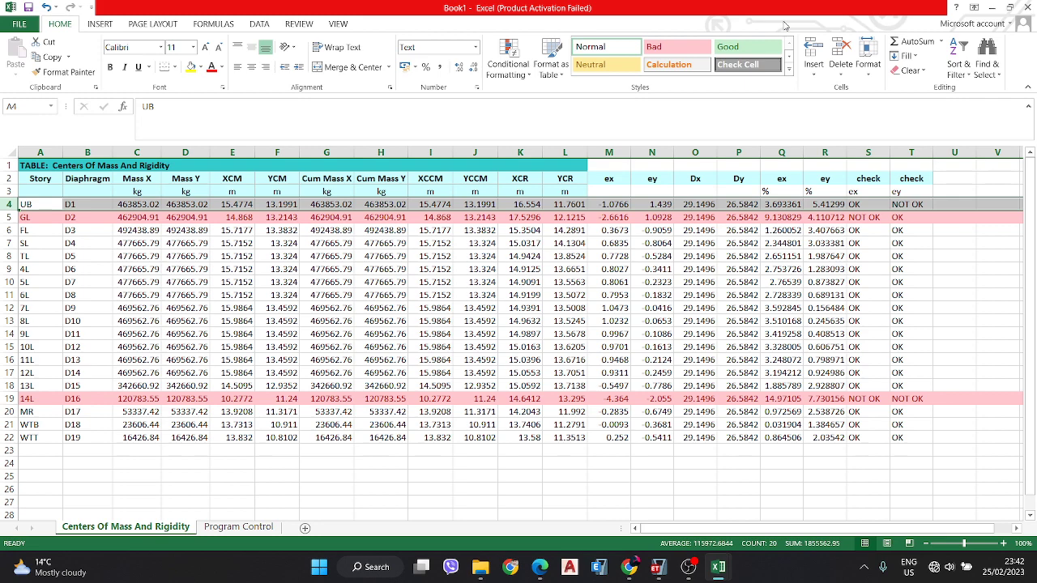
{"action": "left_click", "coordinate": [580, 292]}
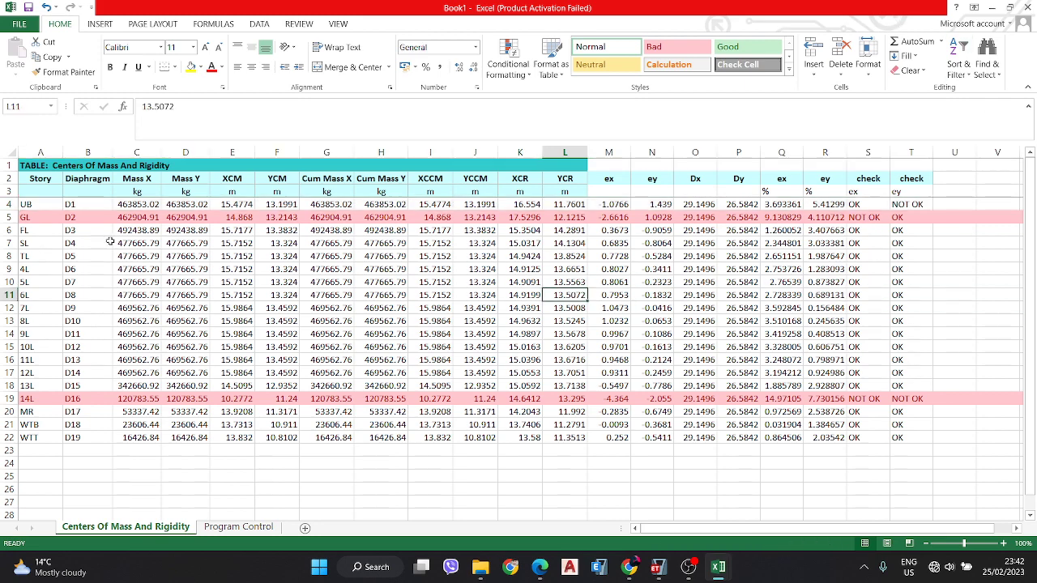
- Return to ETABS and add an eccentricity overwrite to EQx's lateral load for story GL, diaphragm D1, with length 2.6616 m
{"action": "left_click", "coordinate": [992, 7]}
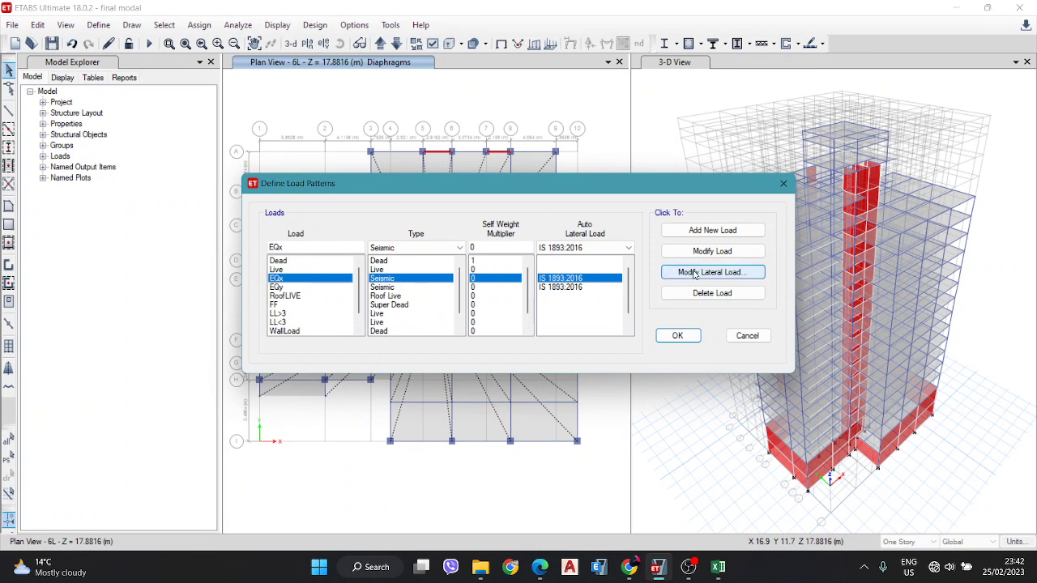
{"action": "left_click", "coordinate": [711, 272]}
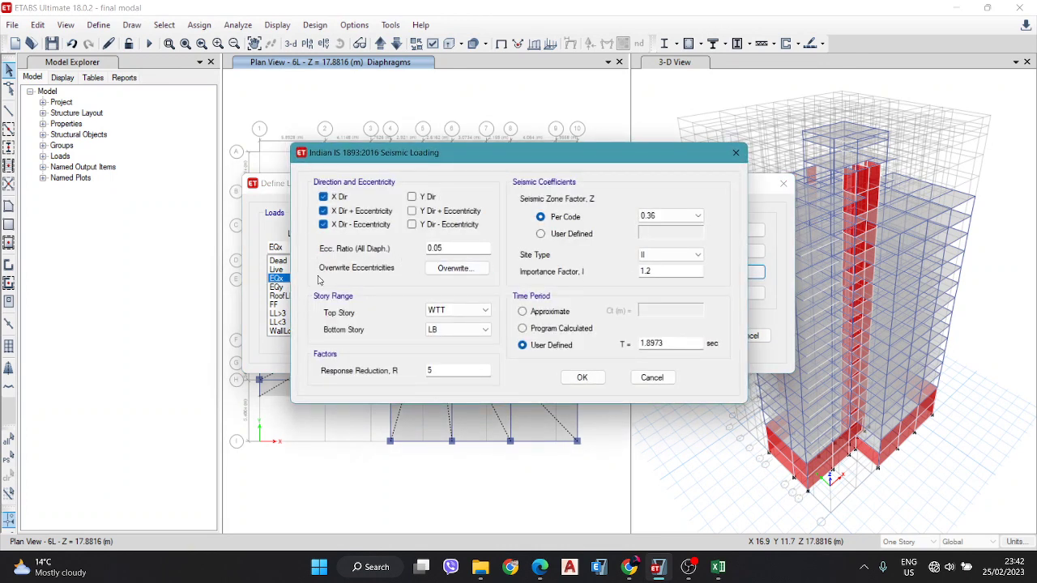
{"action": "left_click", "coordinate": [450, 269]}
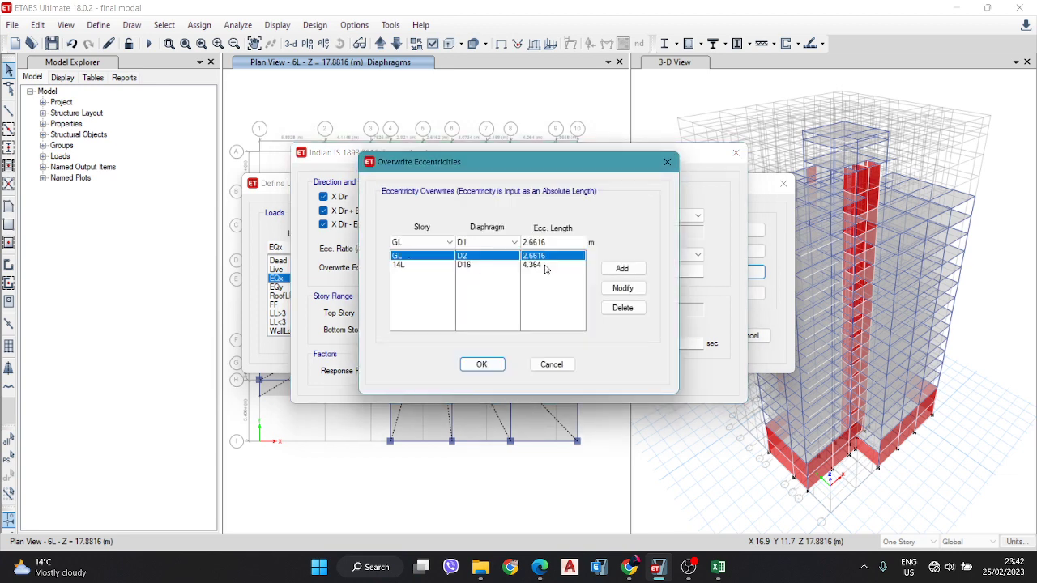
{"action": "left_click", "coordinate": [627, 275]}
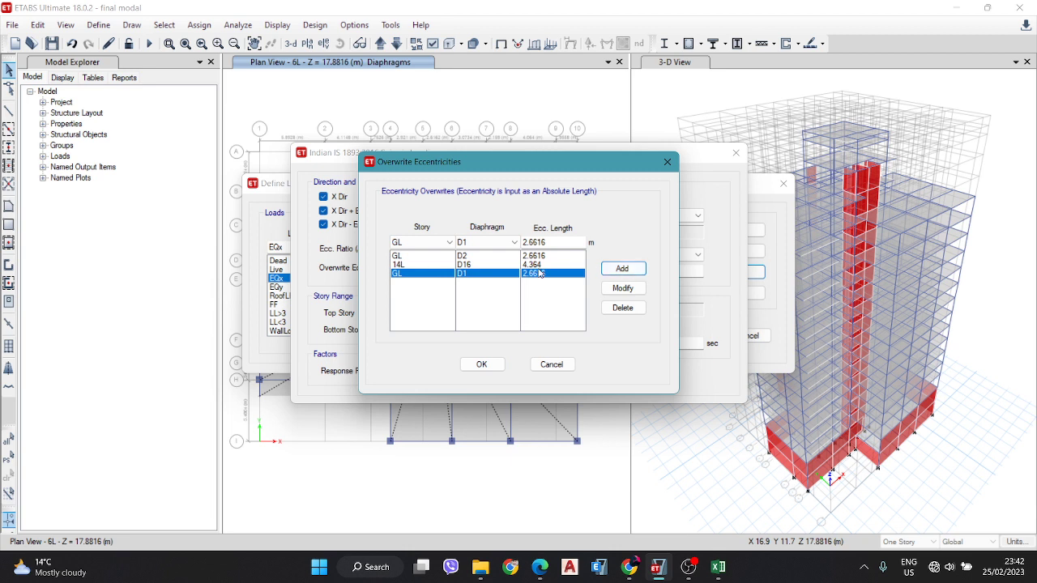
- Delete the eccentricity overwrite for story GL, diaphragm D1, and look up GL's diaphragm in the Book1 workbook in Excel
{"action": "left_click", "coordinate": [623, 307]}
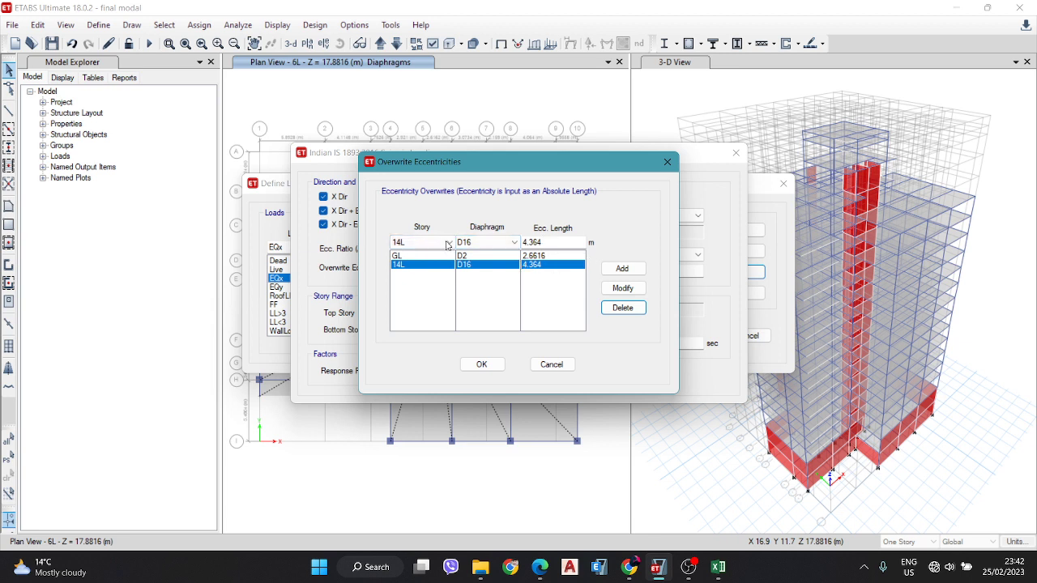
{"action": "left_click", "coordinate": [416, 243]}
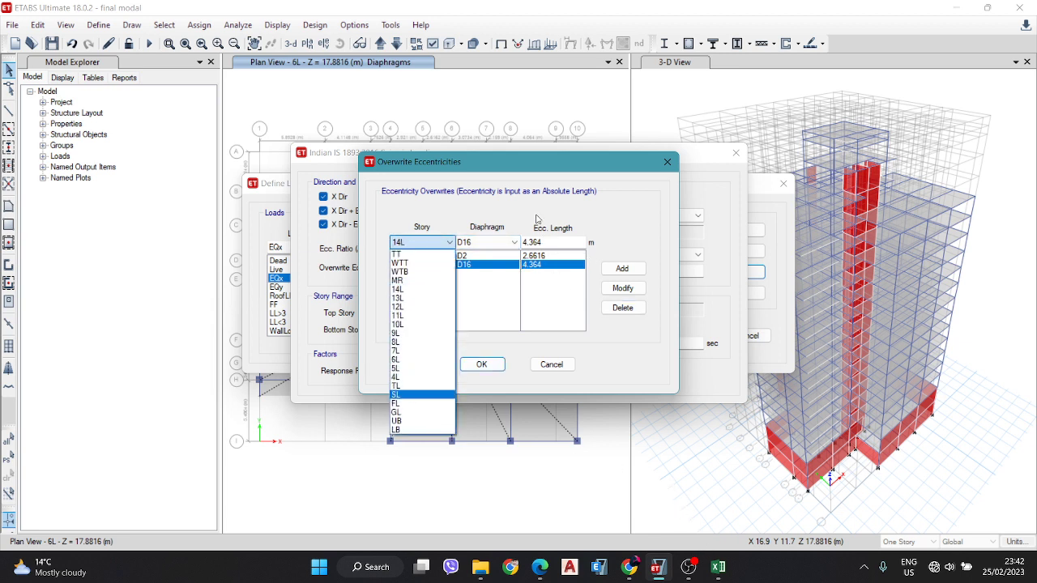
{"action": "key", "text": "alt+Tab"}
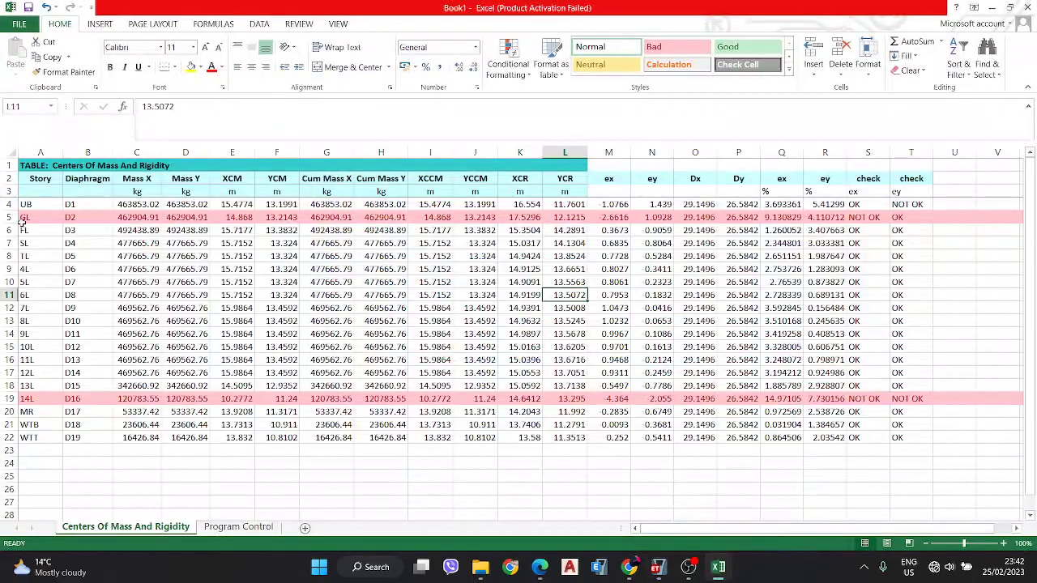
{"action": "left_click", "coordinate": [24, 217]}
{"action": "left_click", "coordinate": [72, 217]}
- Return to ETABS to inspect the story GL, diaphragm D2 overwrite, and compare it with GL's ex and ey values in Excel
{"action": "key", "text": "alt+Tab"}
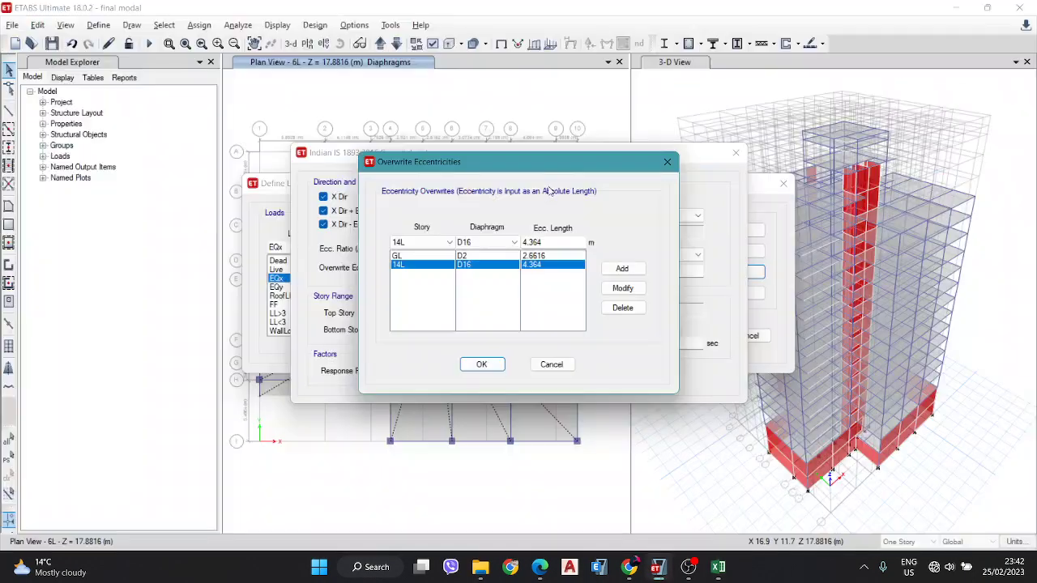
{"action": "left_click", "coordinate": [405, 255]}
{"action": "left_click", "coordinate": [422, 242]}
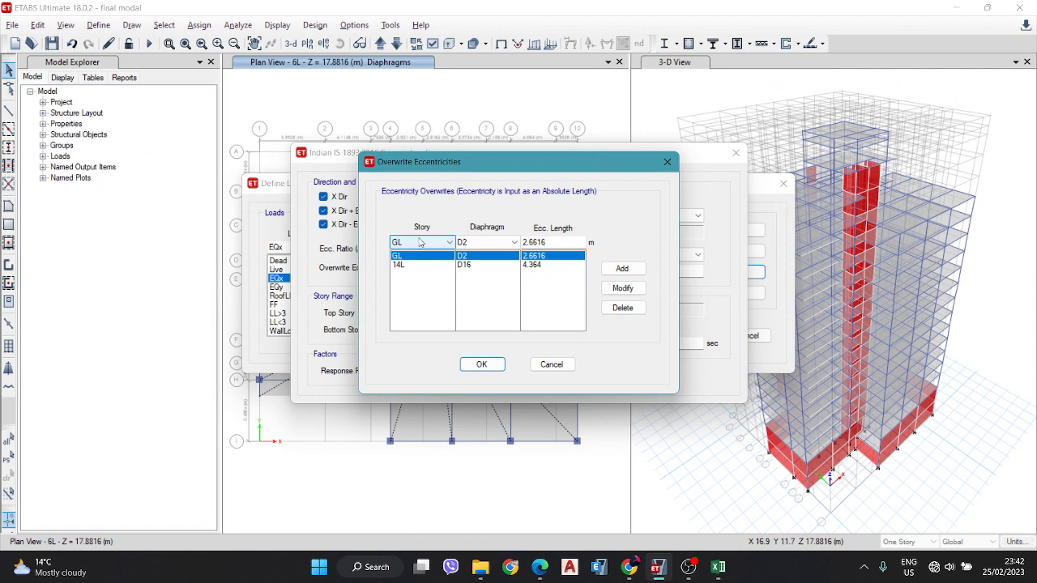
{"action": "left_click", "coordinate": [434, 412]}
{"action": "left_click", "coordinate": [548, 241]}
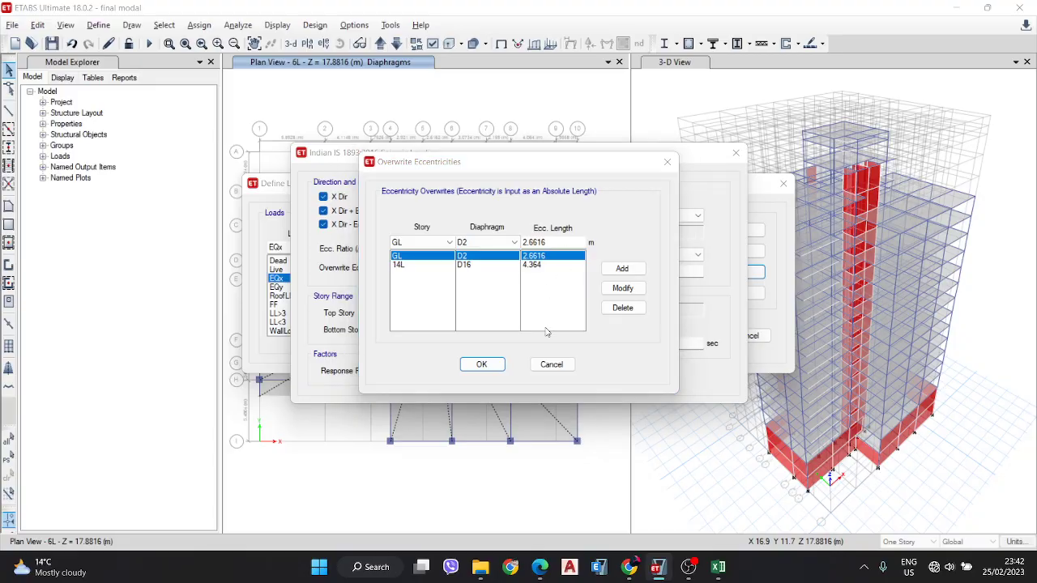
{"action": "key", "text": "alt+Tab"}
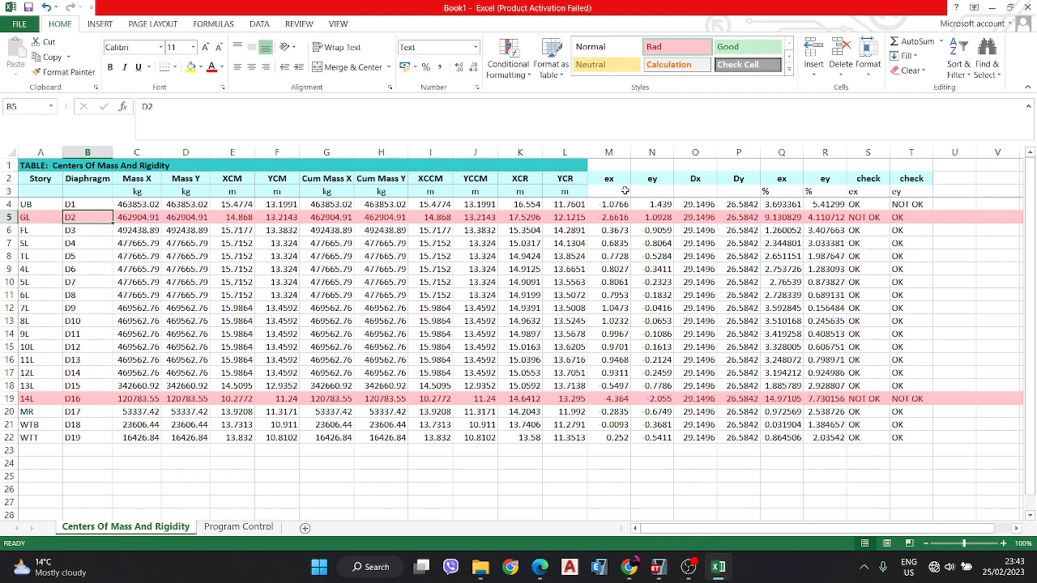
{"action": "left_click", "coordinate": [606, 219]}
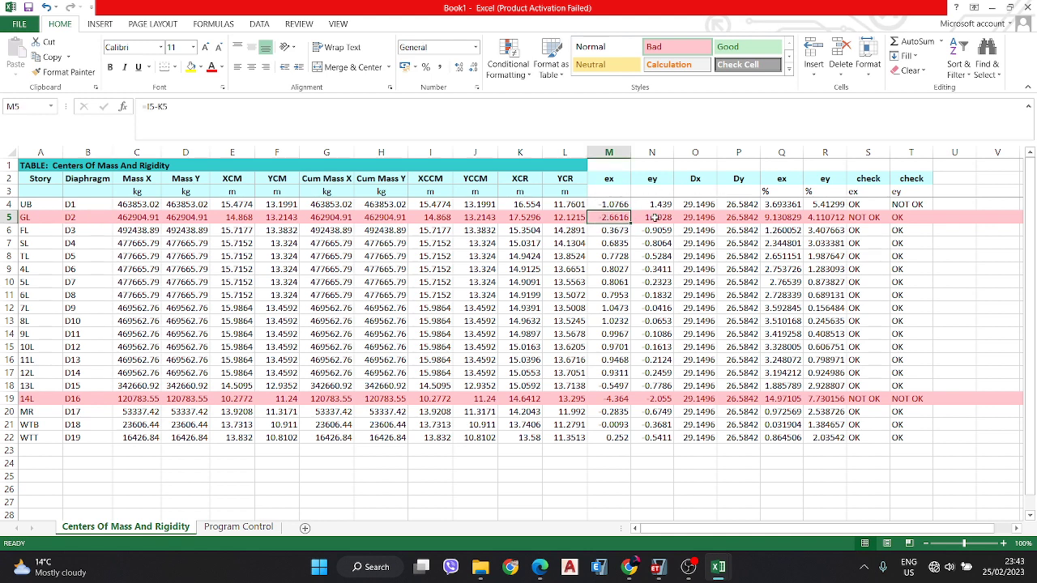
{"action": "key", "text": "Right"}
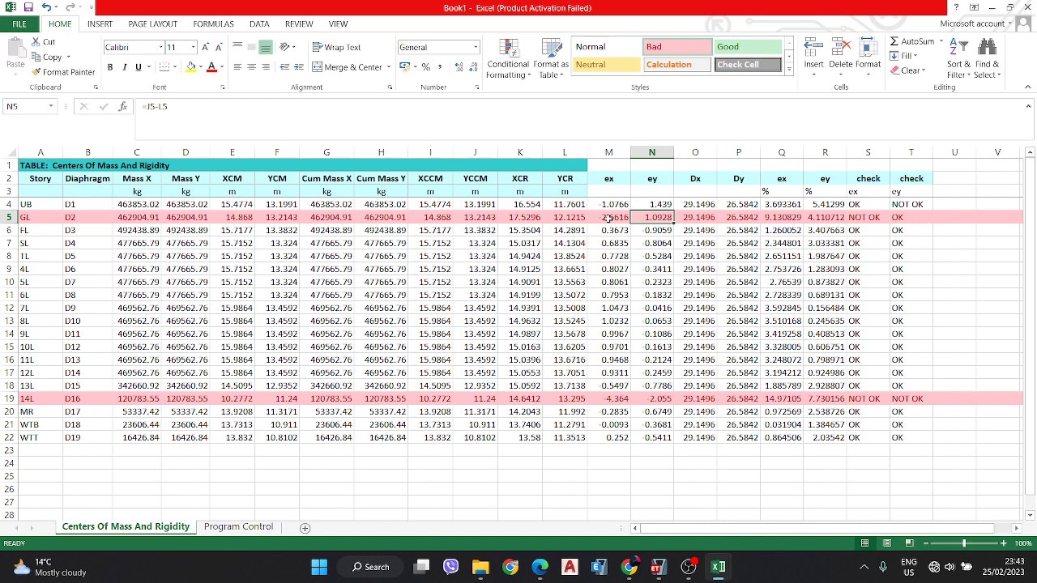
- Return to ETABS, delete the GL overwrite for diaphragm D2, and choose story GL and diaphragm D2 for a new overwrite
{"action": "key", "text": "alt+Tab"}
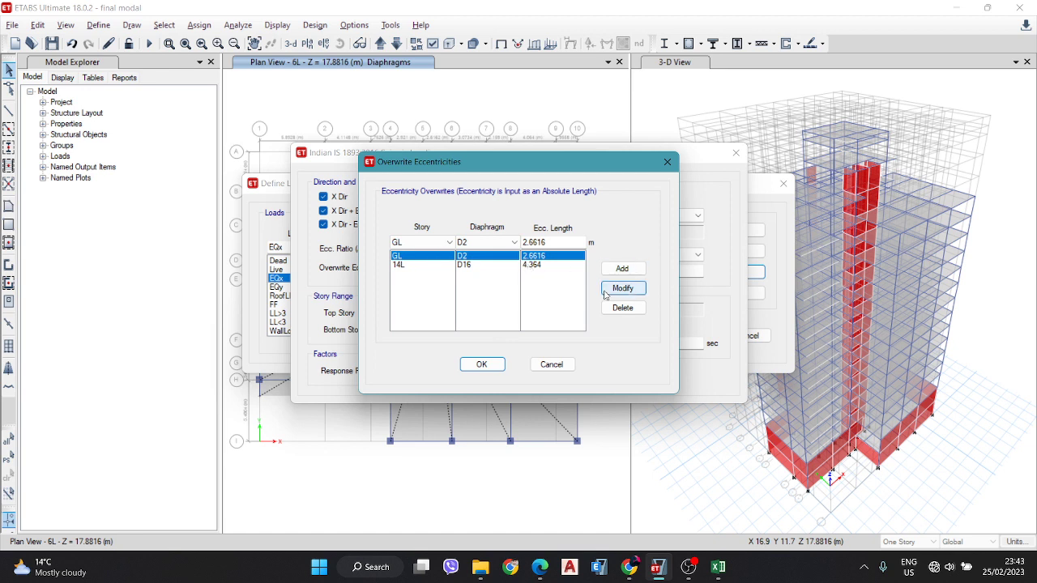
{"action": "left_click", "coordinate": [622, 308]}
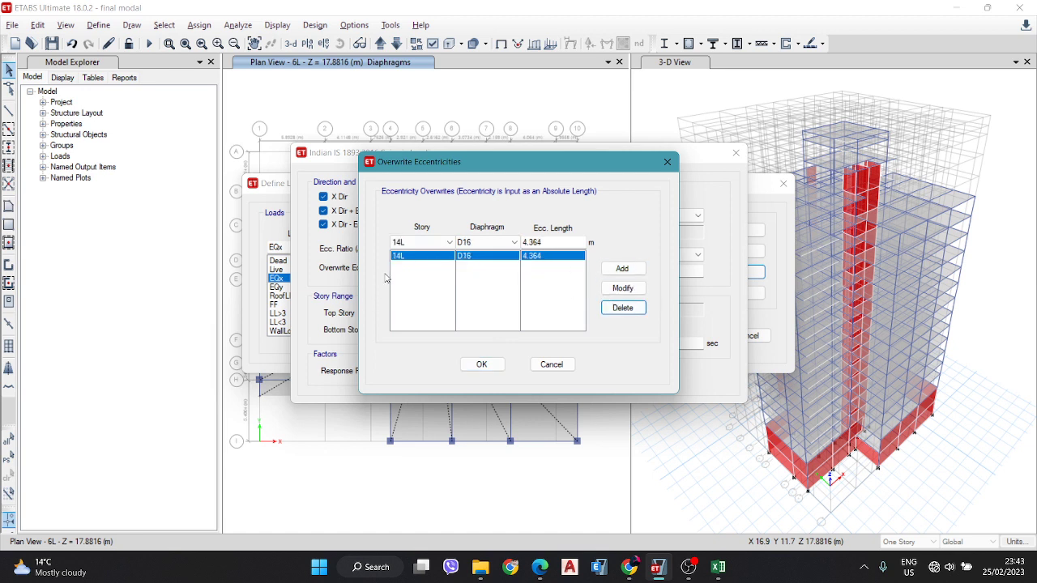
{"action": "left_click", "coordinate": [421, 243]}
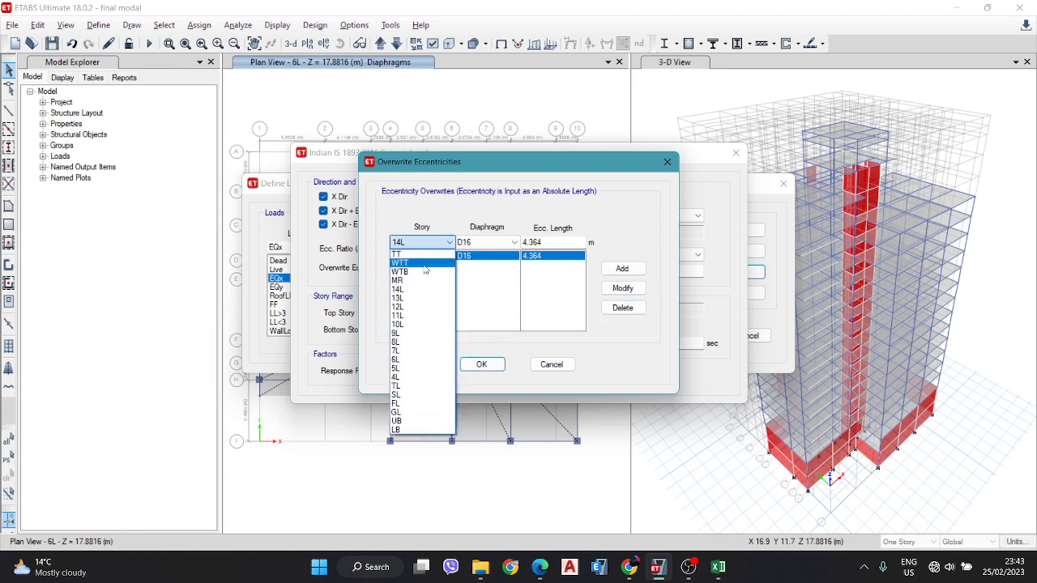
{"action": "left_click", "coordinate": [397, 413]}
{"action": "left_click", "coordinate": [486, 242]}
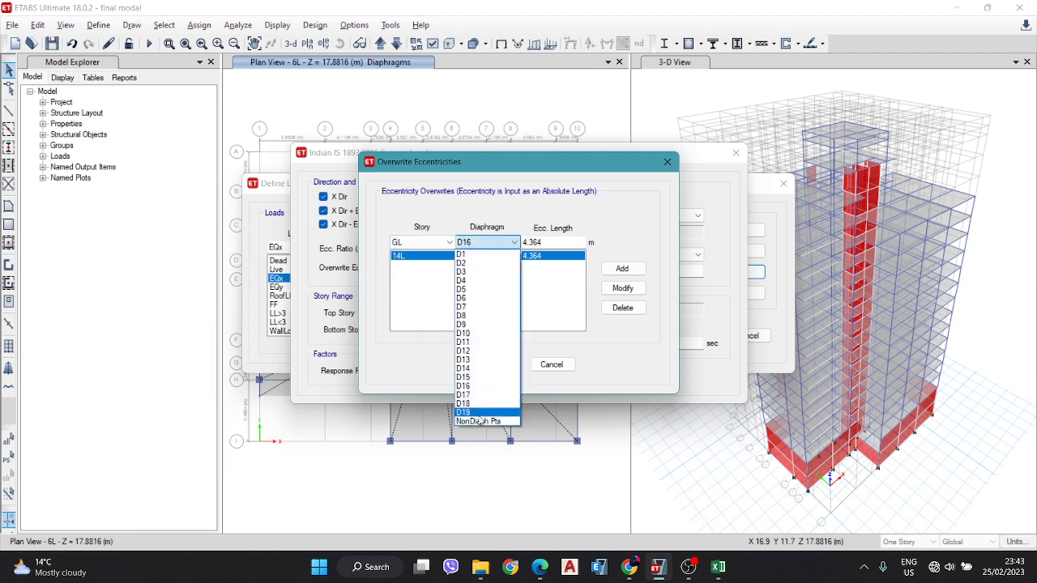
{"action": "left_click", "coordinate": [478, 263]}
- Copy story GL's ex value from the Excel workbook into the eccentricity length in ETABS
{"action": "key", "text": "alt+Tab"}
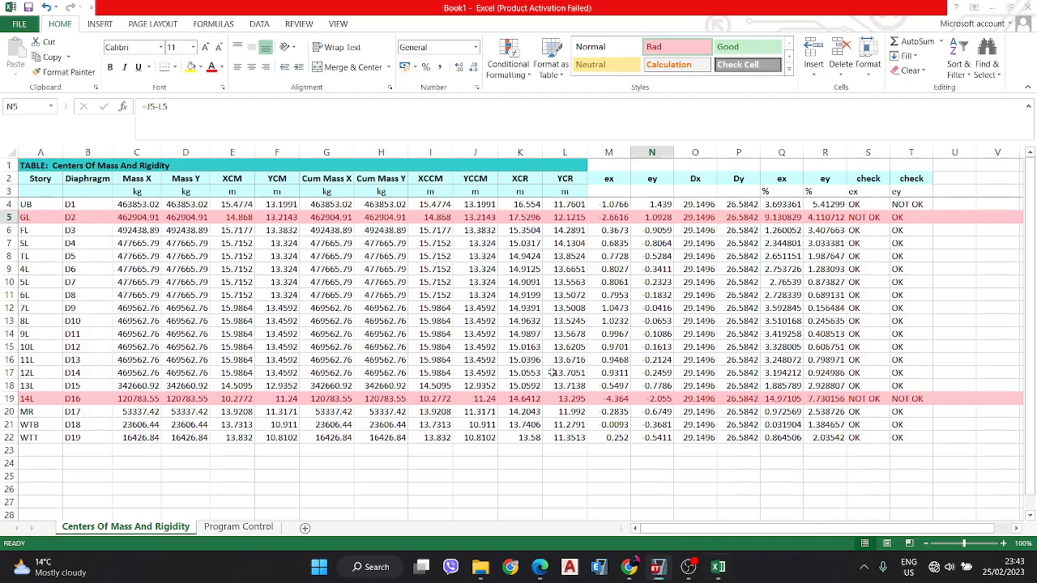
{"action": "left_click", "coordinate": [607, 215]}
{"action": "key", "text": "ctrl+c"}
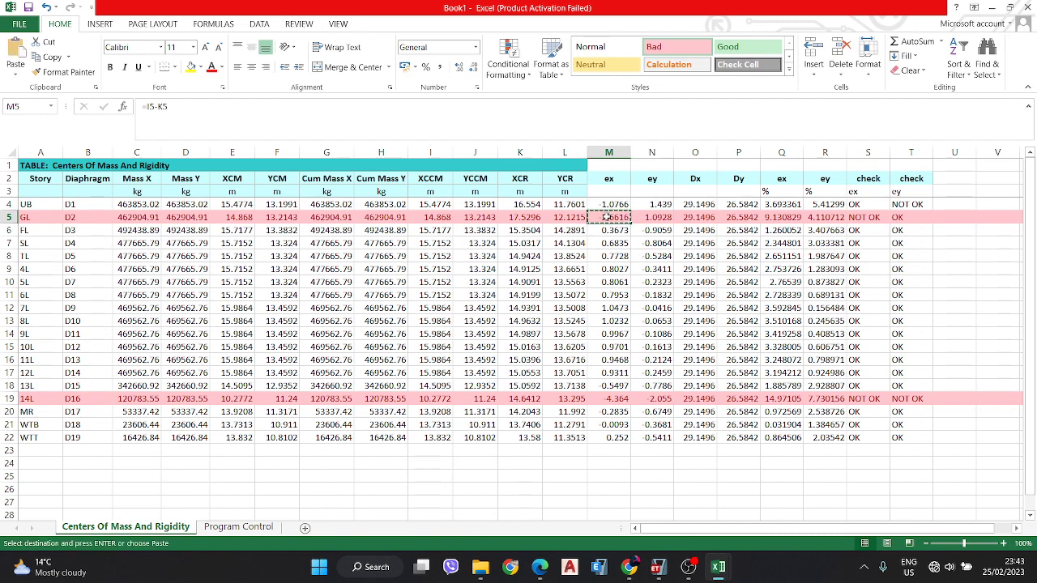
{"action": "key", "text": "alt+Tab"}
{"action": "double_click", "coordinate": [551, 243]}
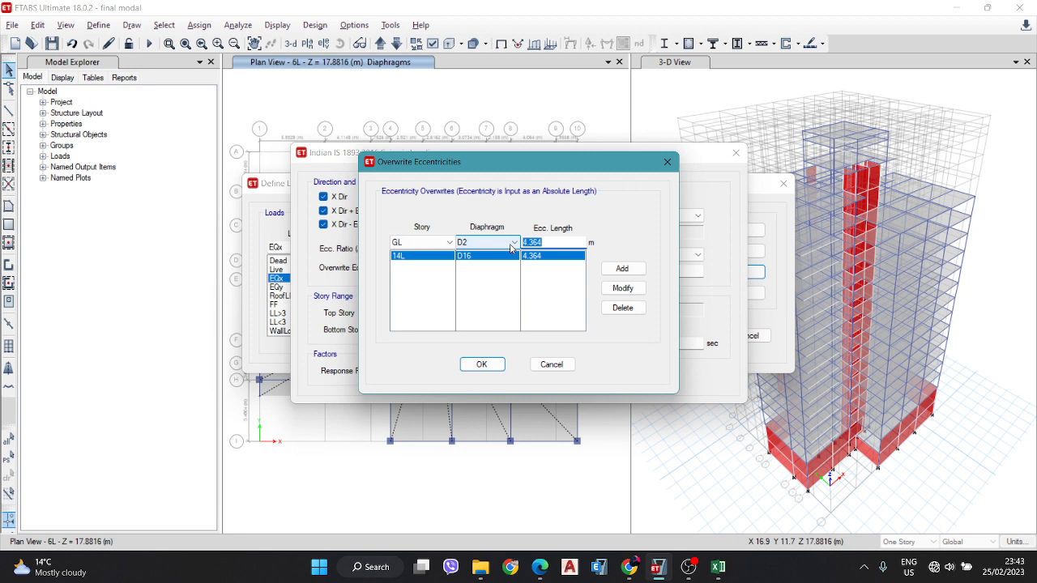
{"action": "key", "text": "ctrl+v"}
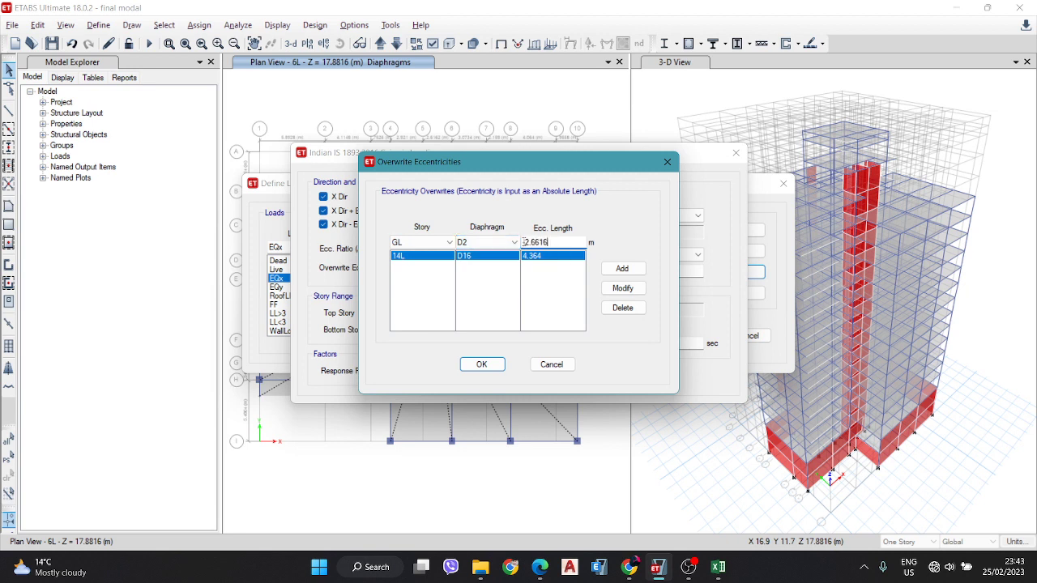
- Make the eccentricity length positive and add the overwrite for story GL, diaphragm D2, at 2.6616 m
{"action": "left_click", "coordinate": [631, 265]}
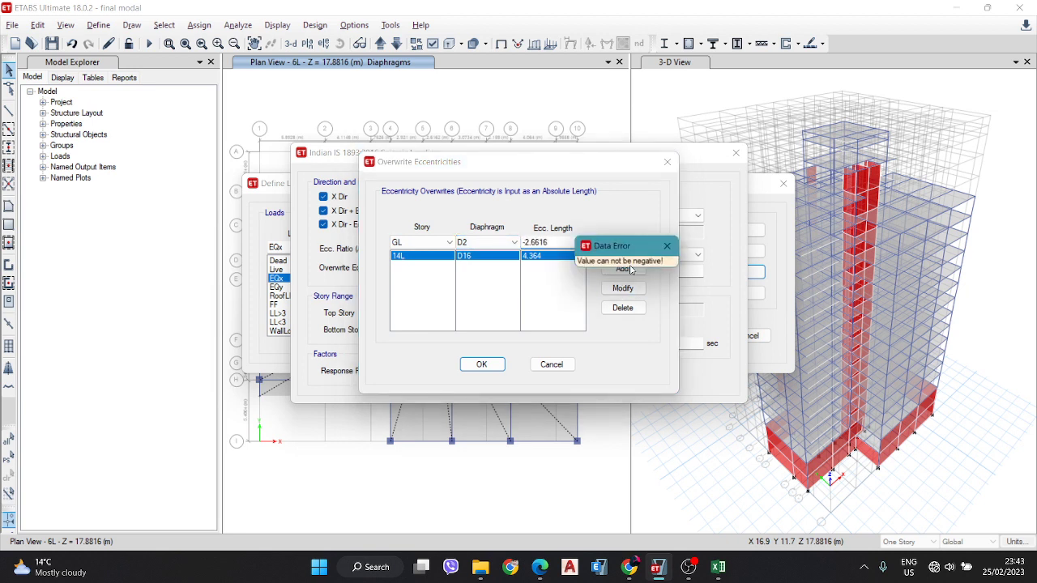
{"action": "left_click", "coordinate": [666, 245]}
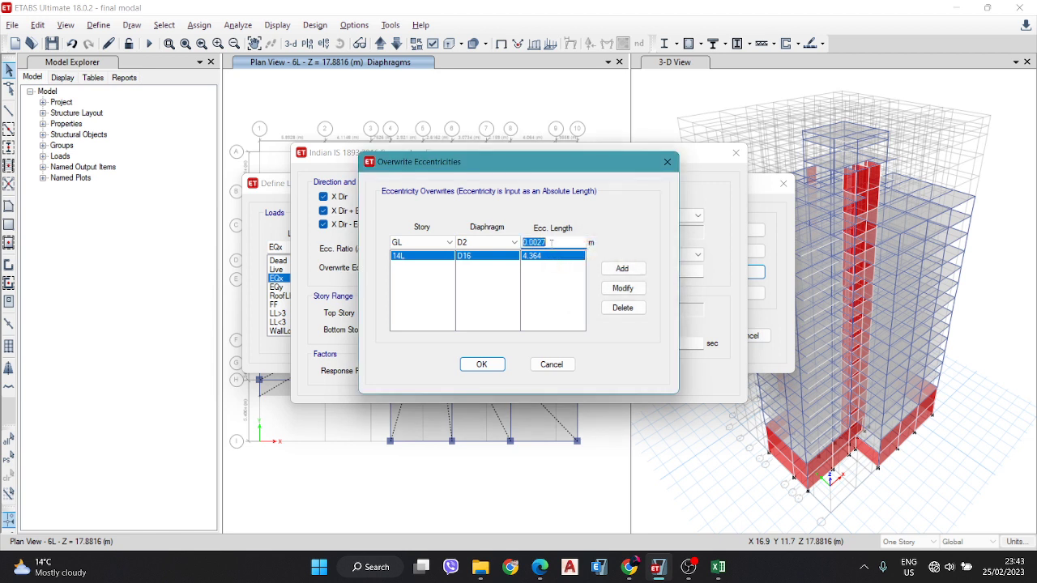
{"action": "key", "text": "ctrl+v"}
{"action": "key", "text": "Delete"}
{"action": "left_click", "coordinate": [620, 269]}
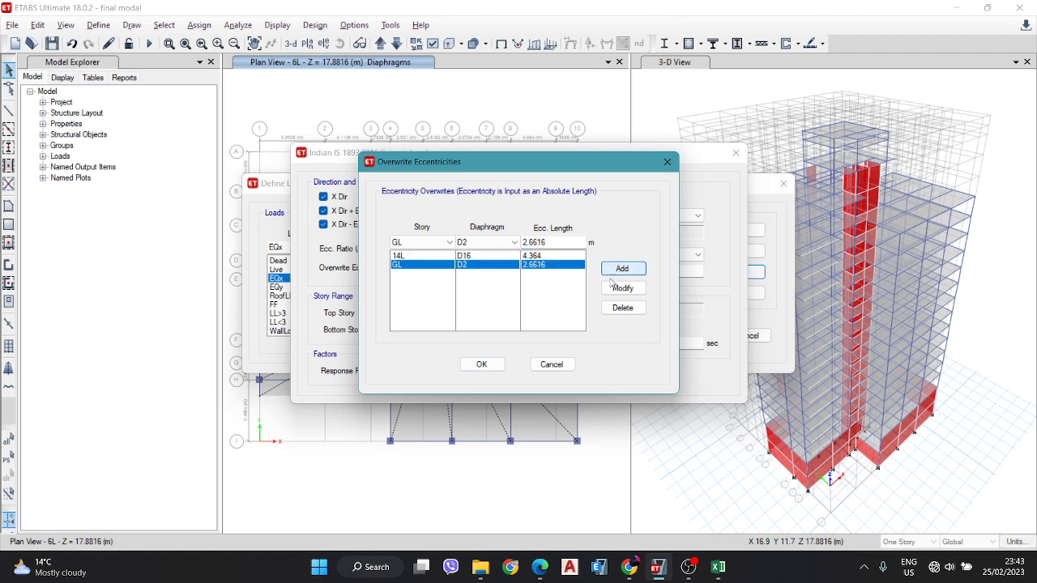
- Review the 14L overwrite for diaphragm D16 and accept EQx's eccentricity overwrites and seismic loading settings
{"action": "left_click", "coordinate": [409, 258]}
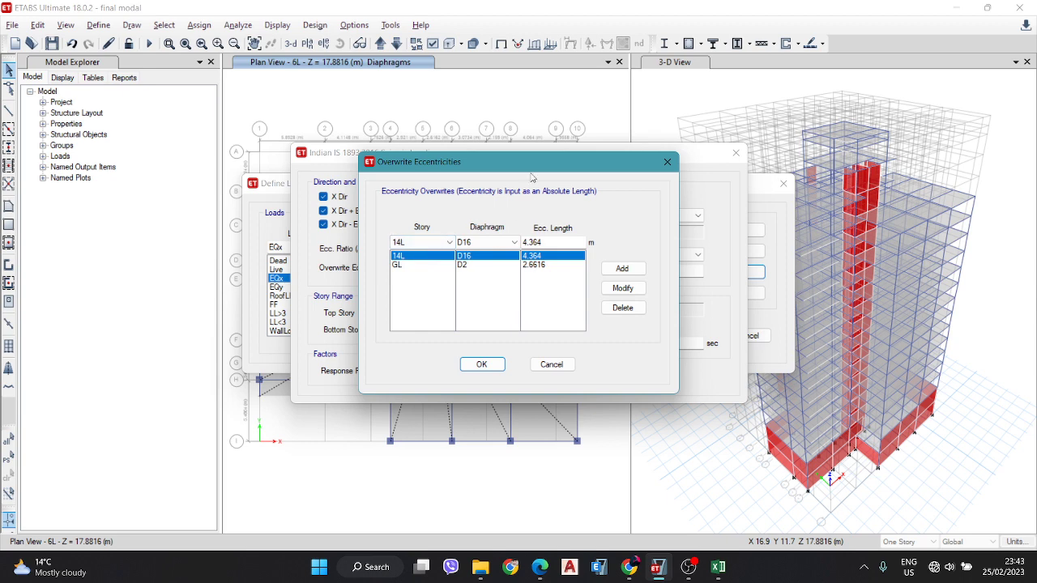
{"action": "left_click", "coordinate": [482, 366]}
{"action": "left_click", "coordinate": [561, 379]}
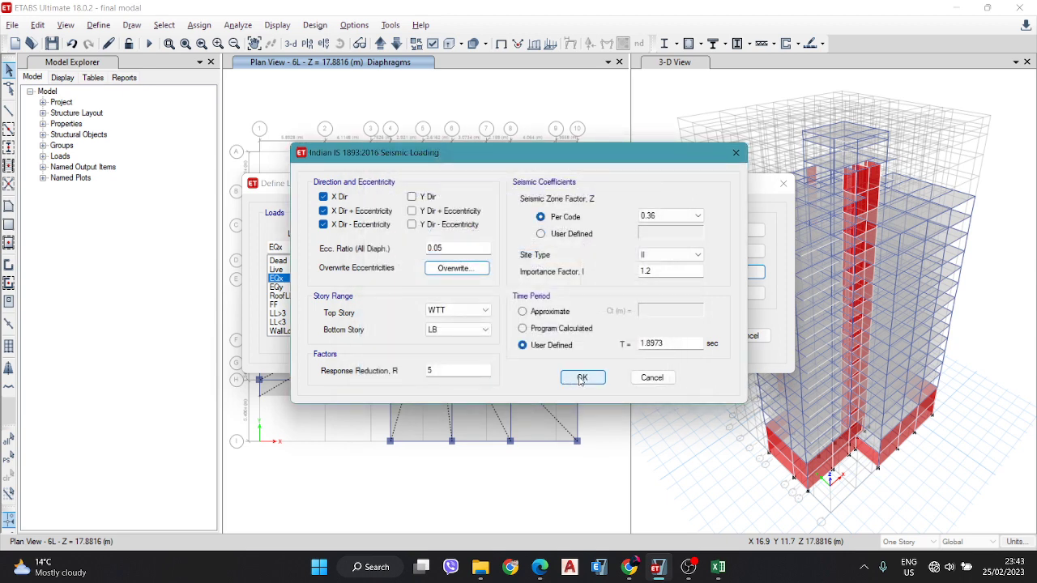
- Open the eccentricity overwrites of the EQy load pattern's lateral load
{"action": "left_click", "coordinate": [571, 289]}
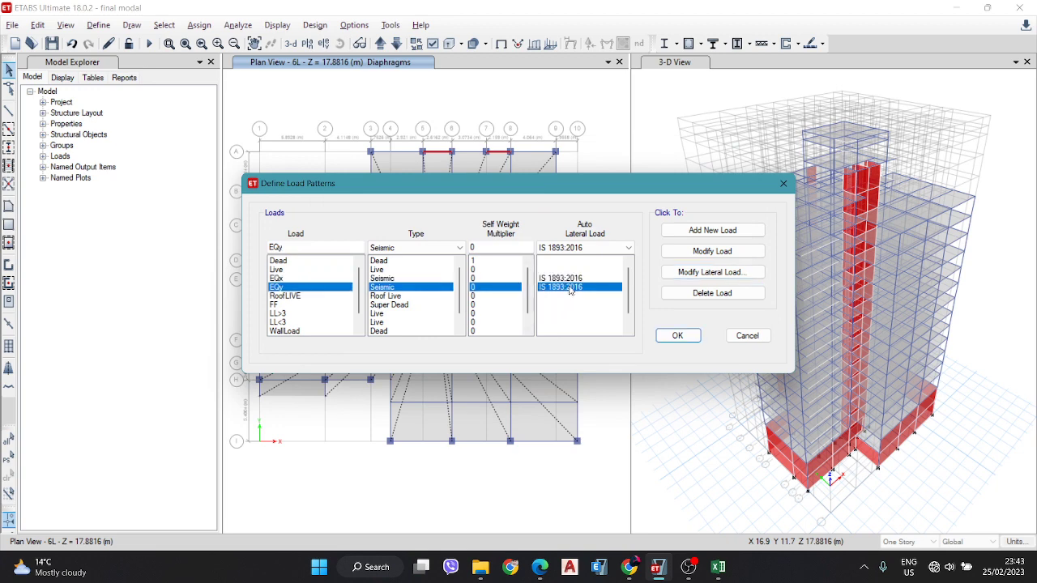
{"action": "left_click", "coordinate": [702, 273]}
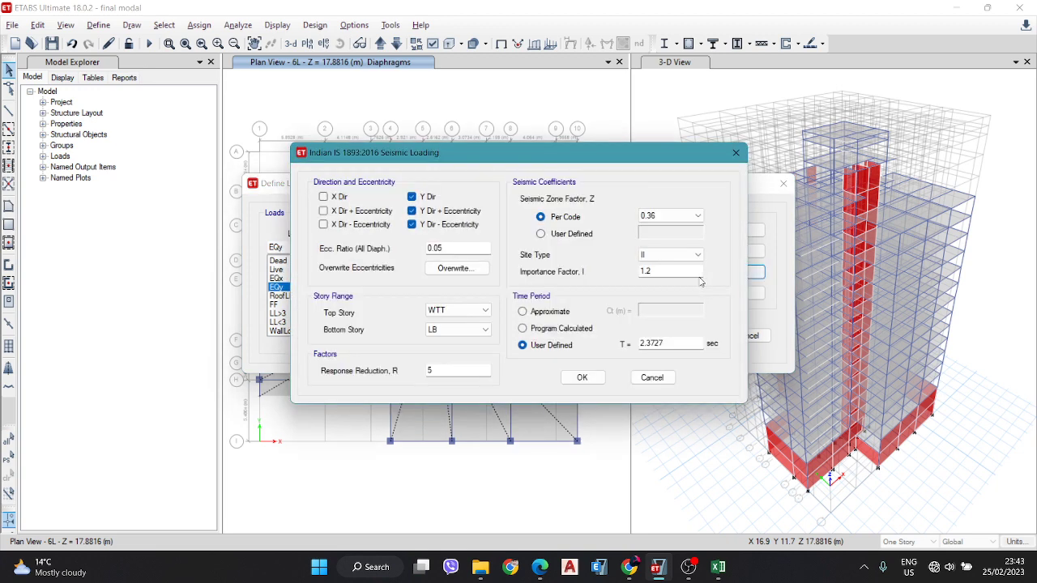
{"action": "left_click", "coordinate": [457, 268]}
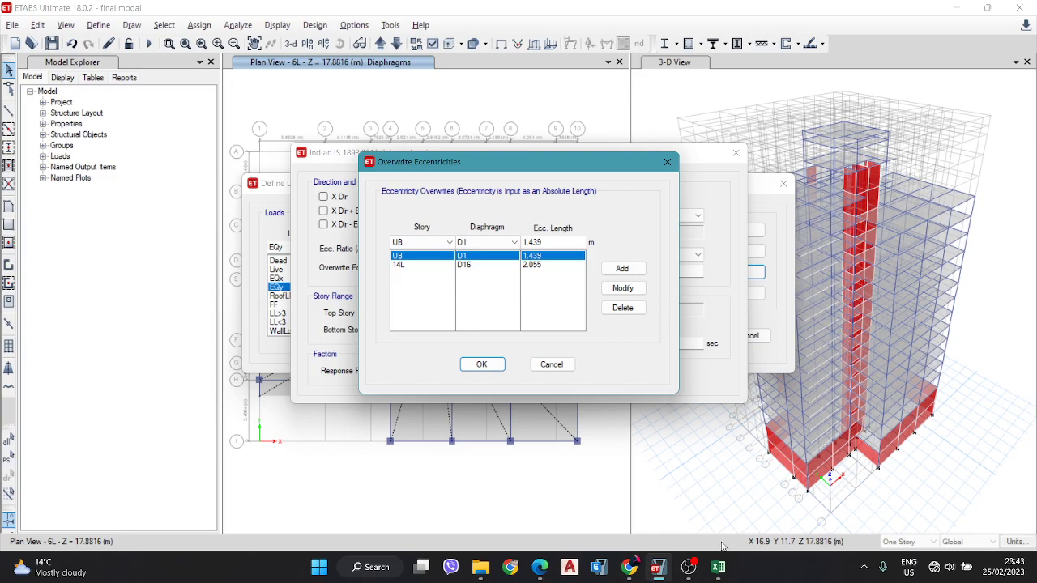
- Switch to the Excel workbook and check story UB's row for its diaphragm, ey percentage and ey value
{"action": "mouse_move", "coordinate": [717, 567]}
{"action": "left_click", "coordinate": [789, 453]}
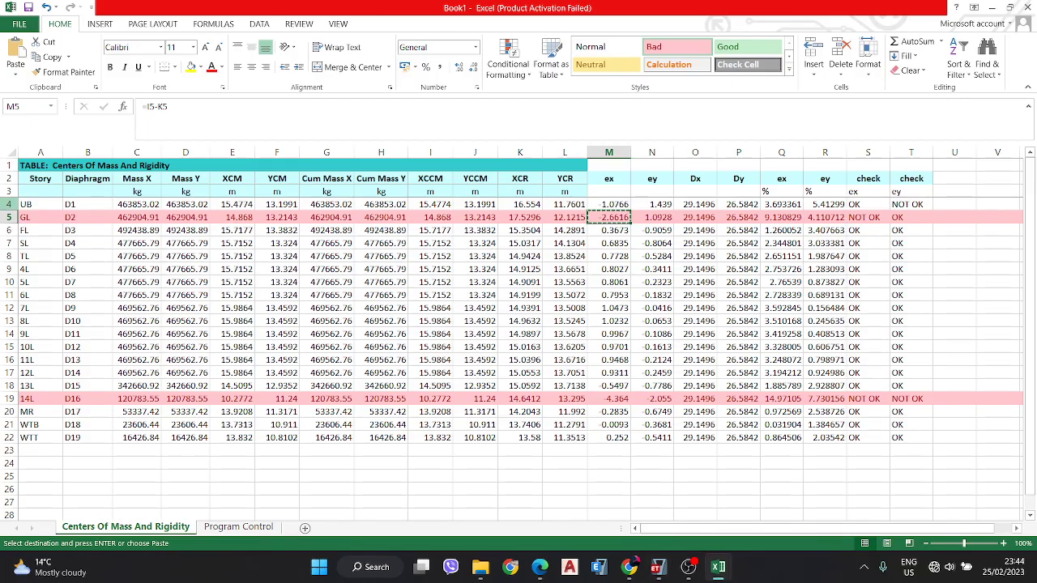
{"action": "left_click", "coordinate": [9, 204]}
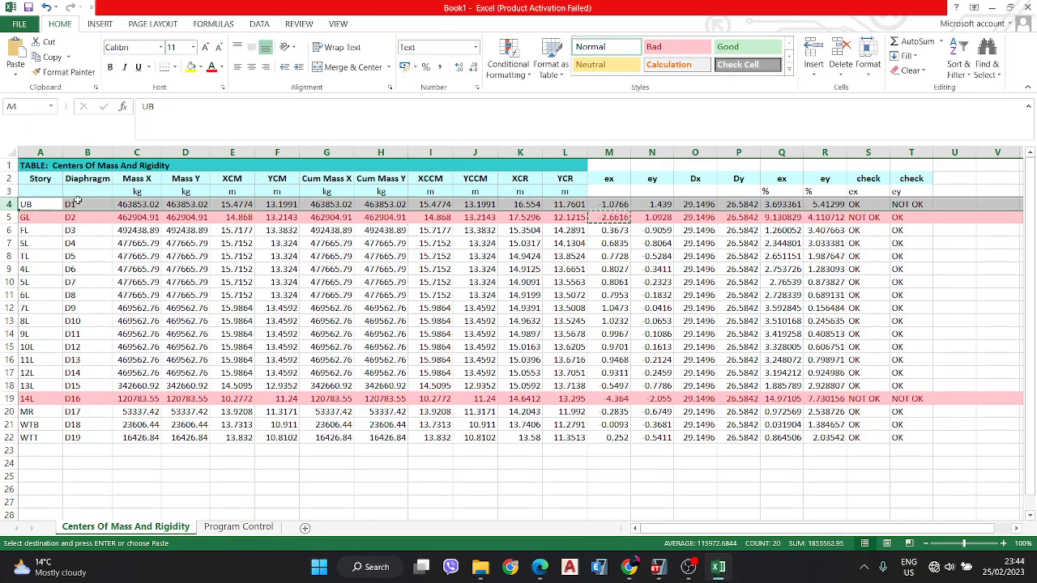
{"action": "left_click", "coordinate": [820, 204]}
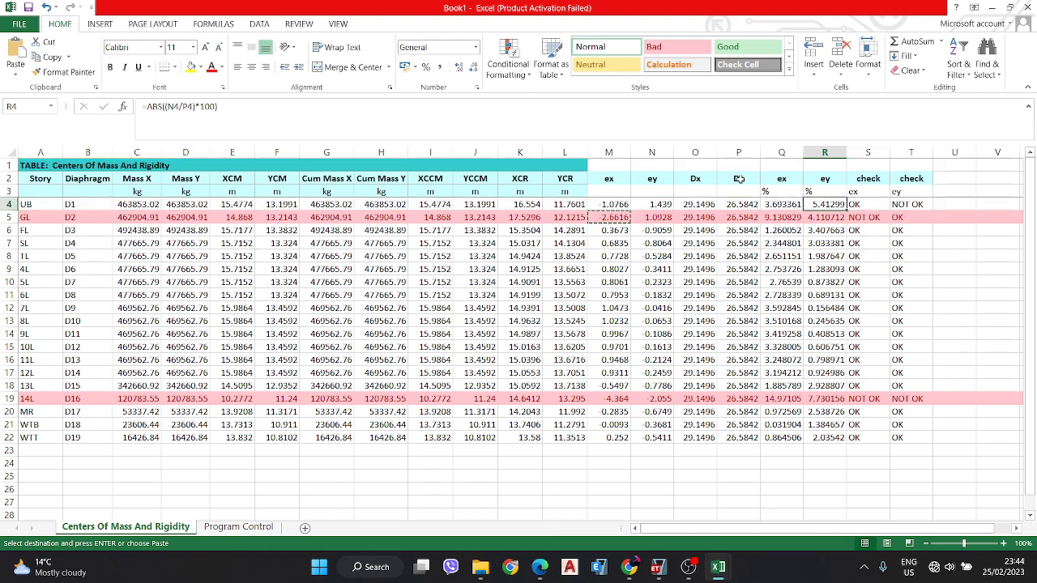
{"action": "left_click", "coordinate": [661, 204]}
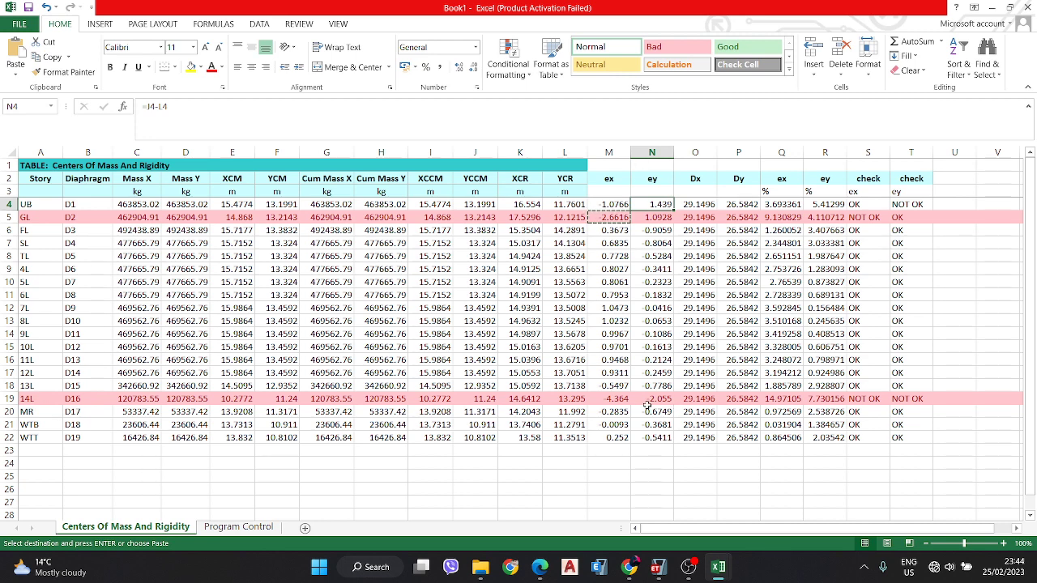
- Return to ETABS, review the UB overwrite for diaphragm D1, and accept EQy's overwrites, its seismic loading and the load pattern definitions
{"action": "key", "text": "alt+Tab"}
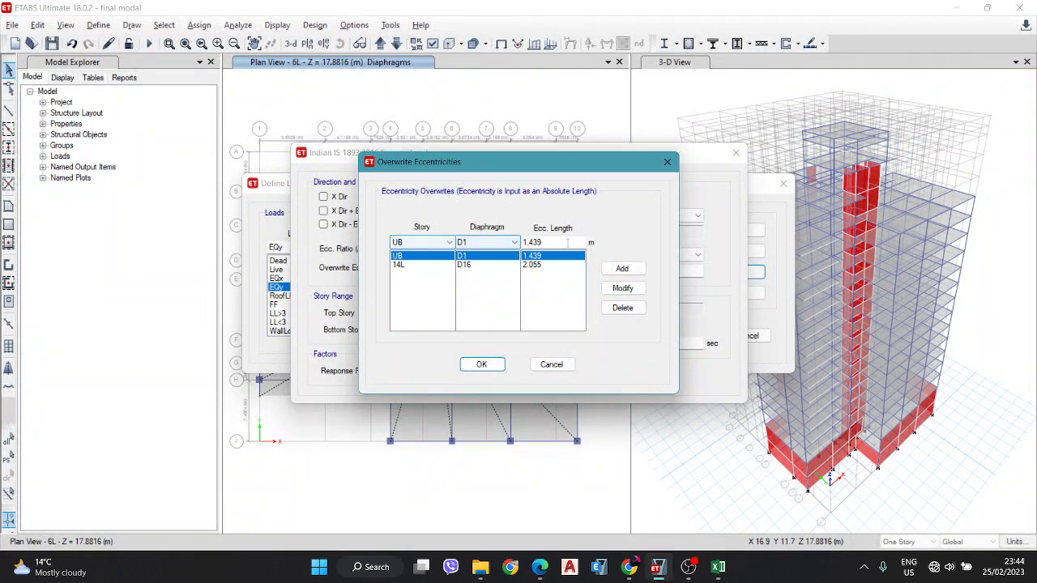
{"action": "left_click", "coordinate": [429, 247]}
{"action": "left_click", "coordinate": [484, 243]}
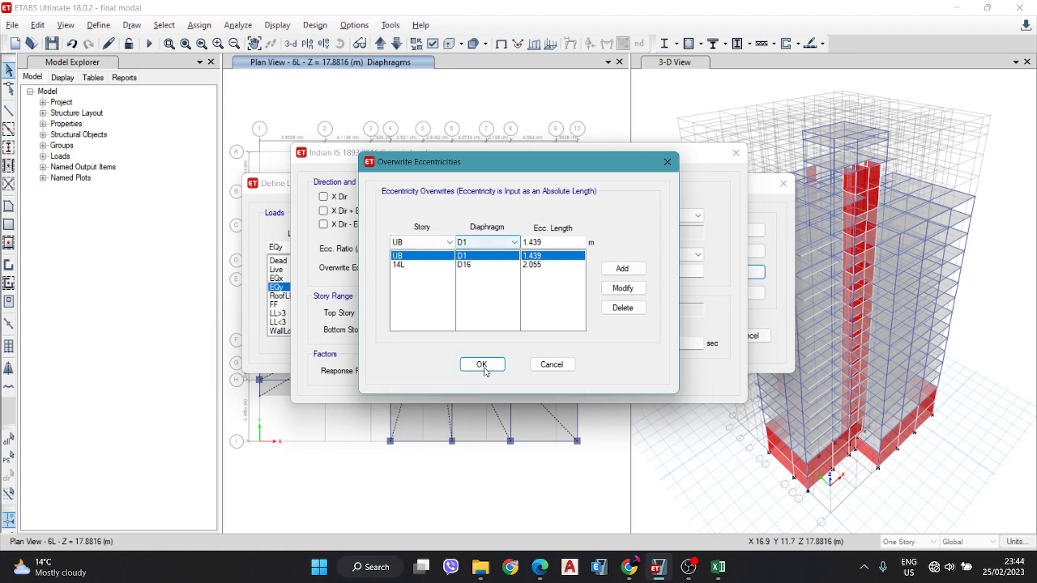
{"action": "left_click", "coordinate": [486, 242]}
{"action": "left_click", "coordinate": [563, 243]}
{"action": "left_click", "coordinate": [562, 243]}
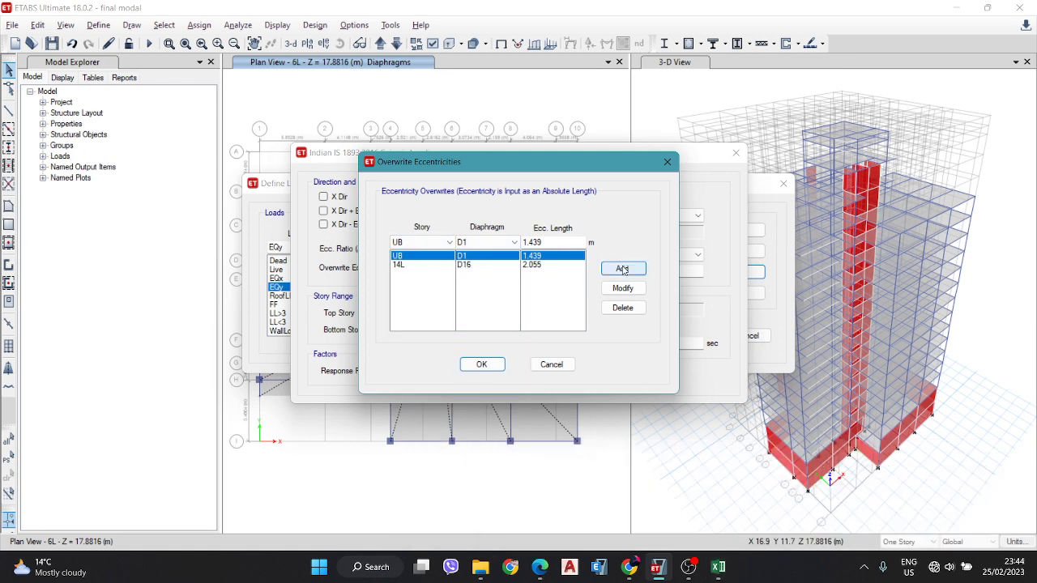
{"action": "left_click", "coordinate": [479, 364]}
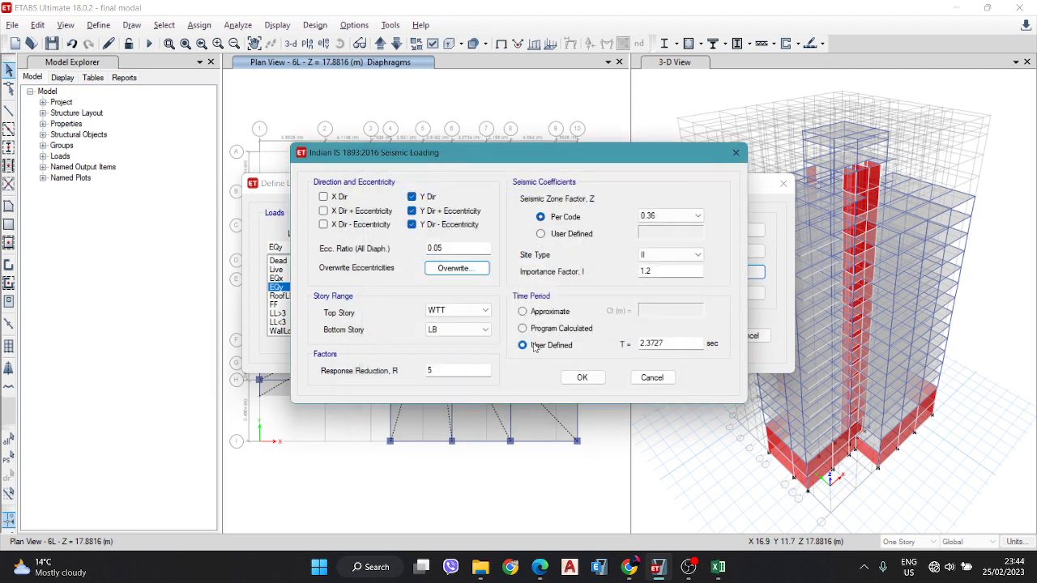
{"action": "left_click", "coordinate": [590, 379]}
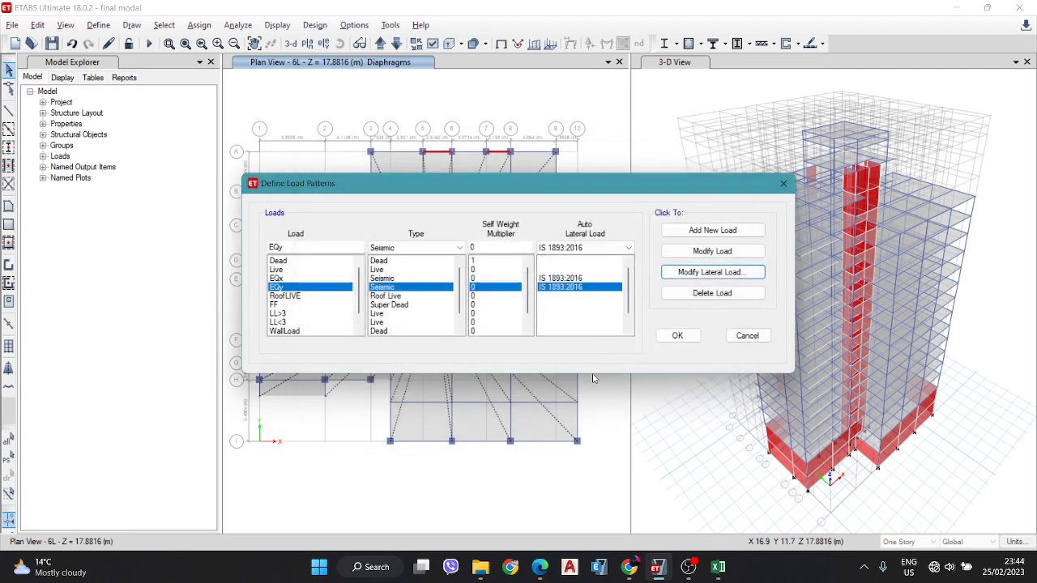
{"action": "left_click", "coordinate": [678, 336]}
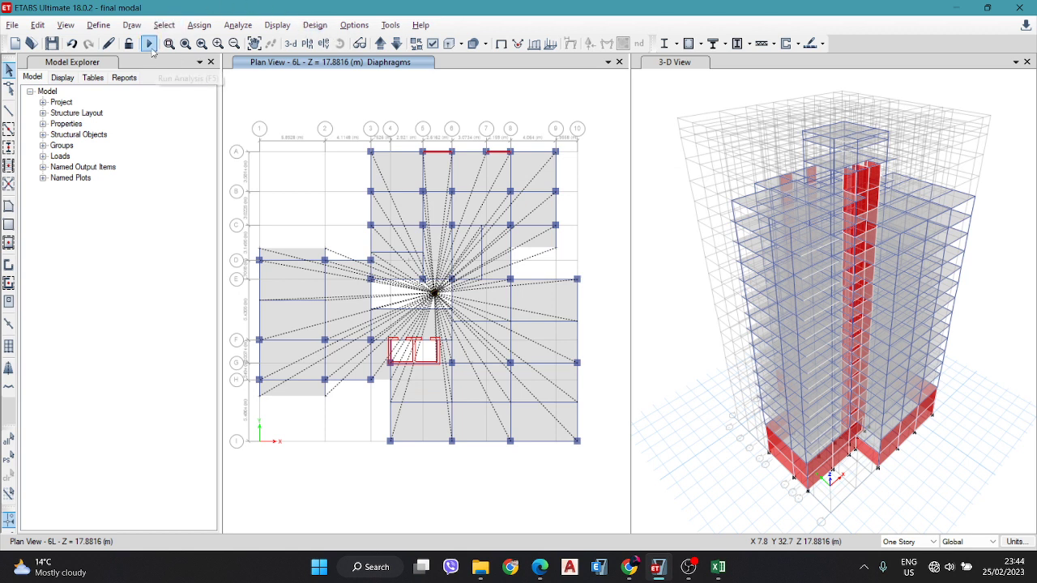
- Run the analysis of the model with the overwritten EQx and EQy eccentricities
{"action": "left_click", "coordinate": [148, 43]}
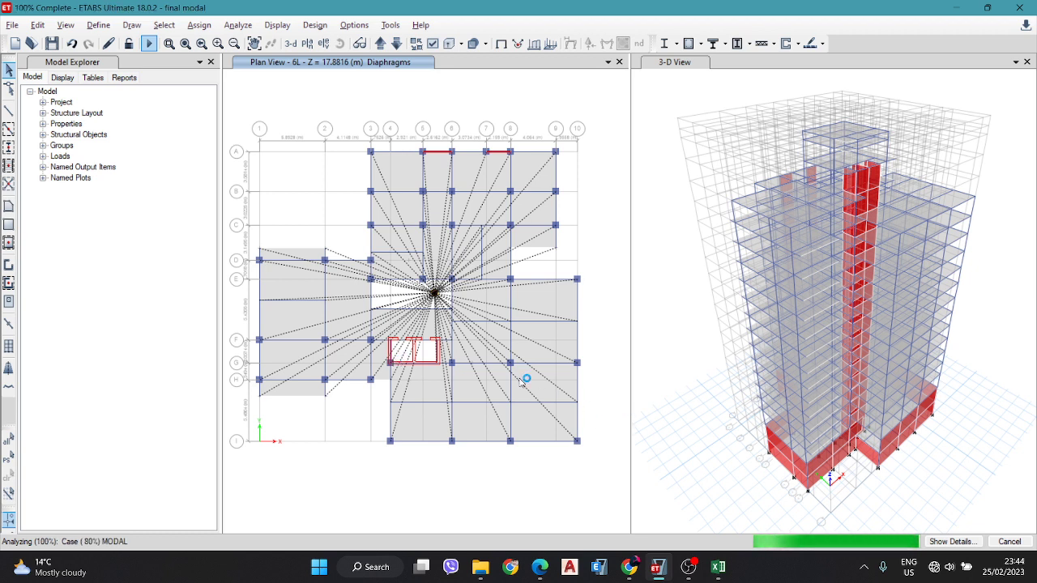
- Review the eccentricity checks in the Excel workbook Book1 and return to ETABS to inspect the Dead load displacements in the 3-D view
{"action": "mouse_move", "coordinate": [718, 570]}
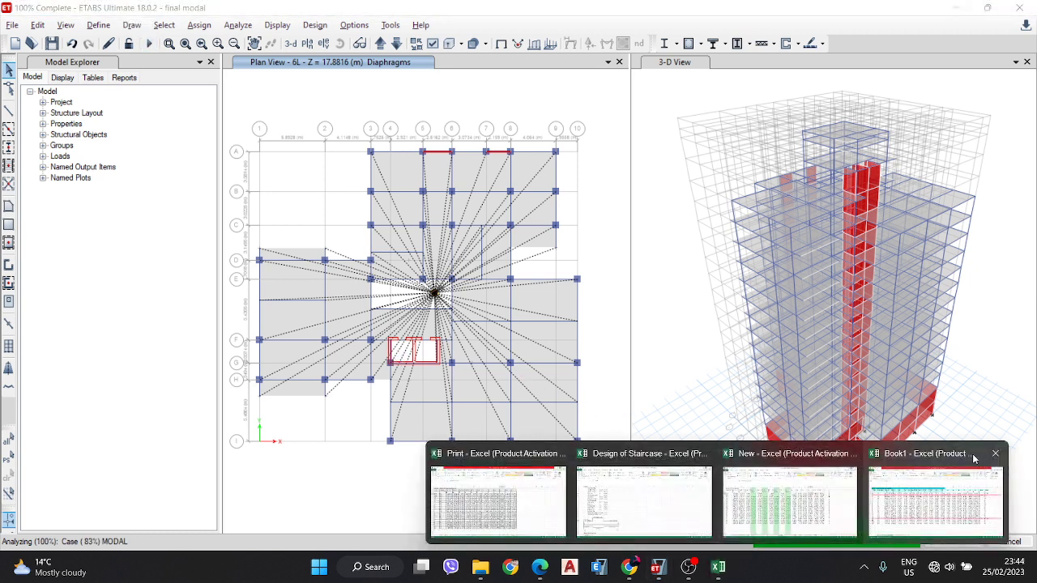
{"action": "left_click", "coordinate": [966, 479]}
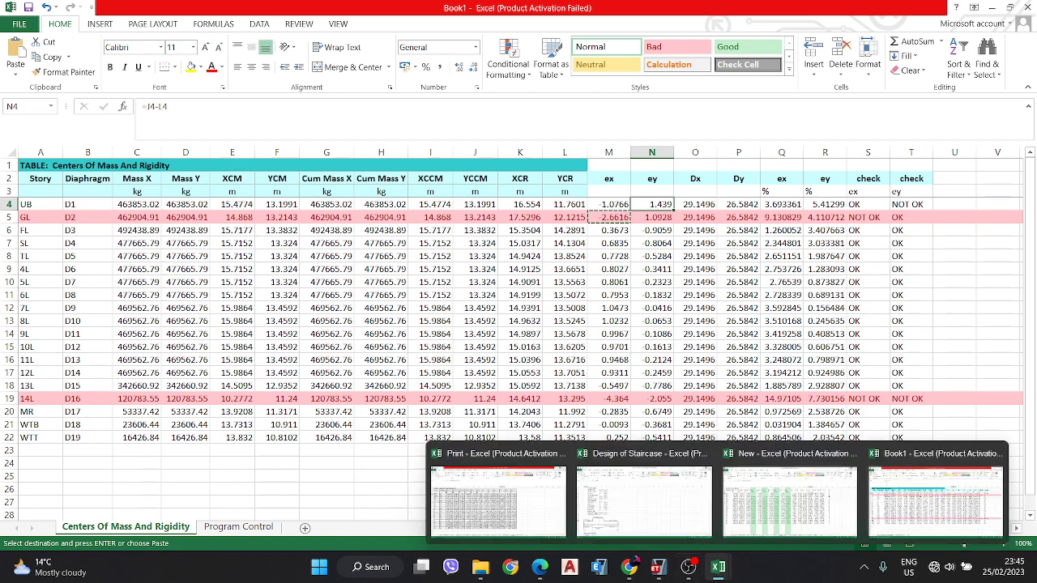
{"action": "mouse_move", "coordinate": [692, 571]}
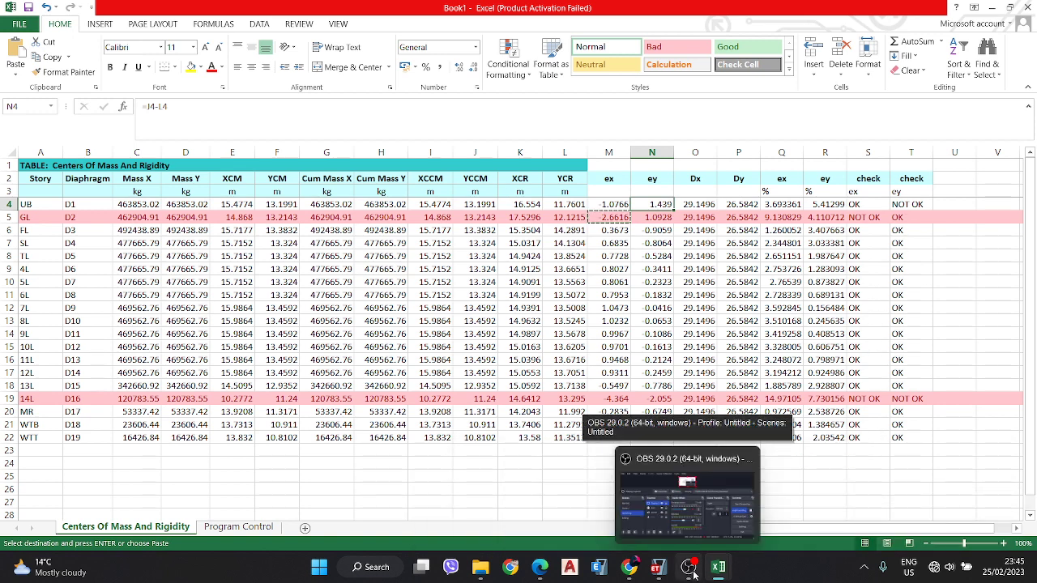
{"action": "left_click", "coordinate": [657, 568]}
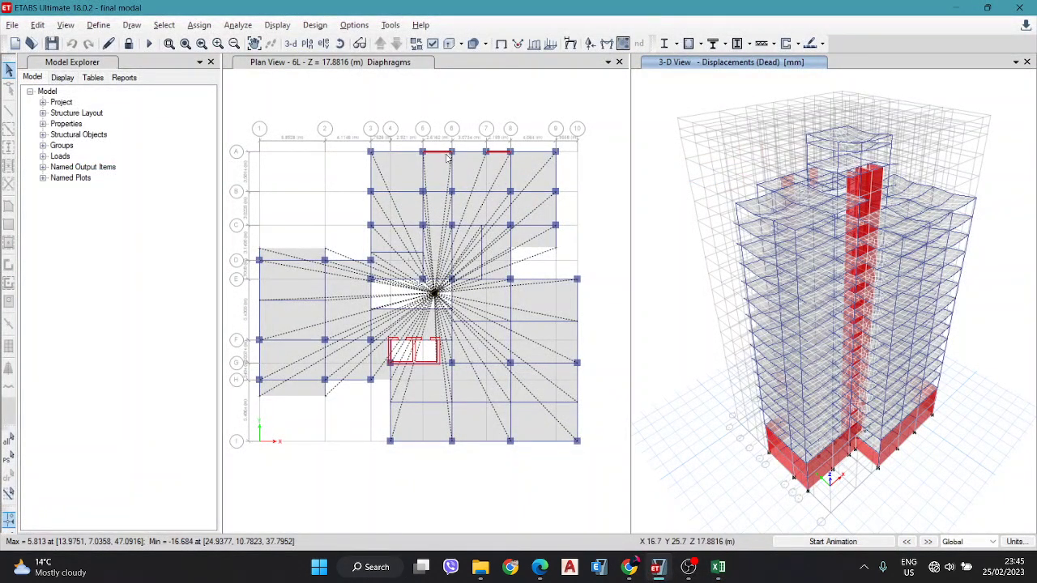
{"action": "mouse_move", "coordinate": [793, 381]}
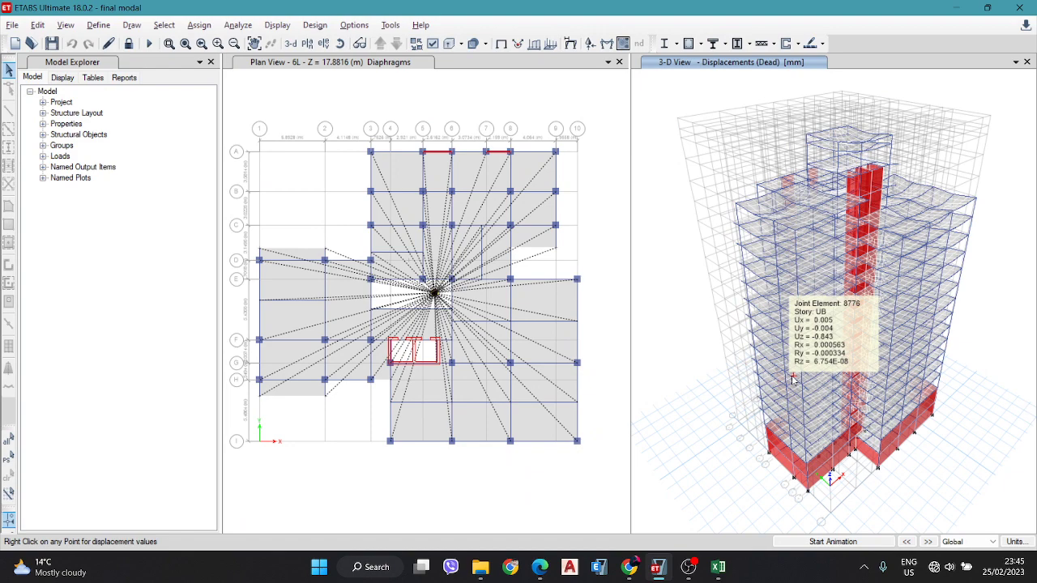